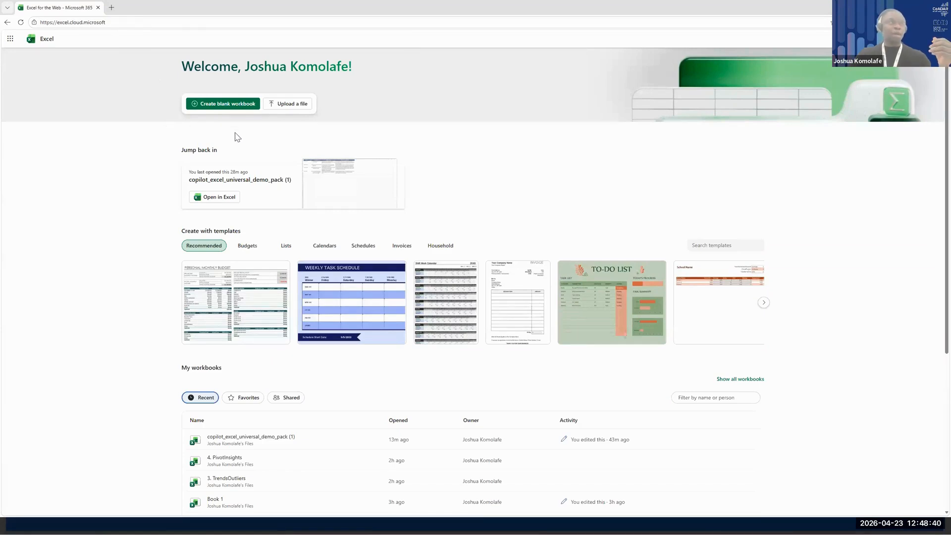
# Create a blank workbook and open Copilot beside the sheet.
pyautogui.click(224, 105)
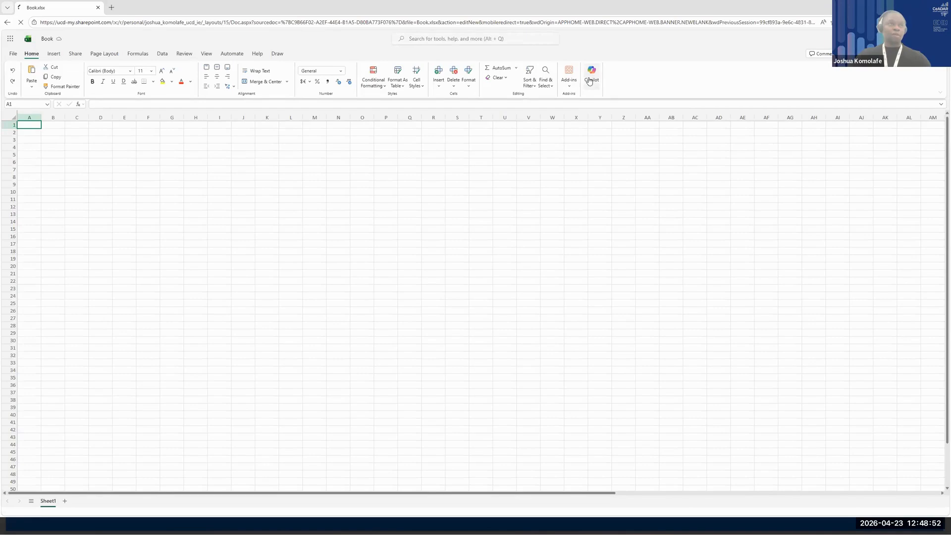
pyautogui.click(205, 204)
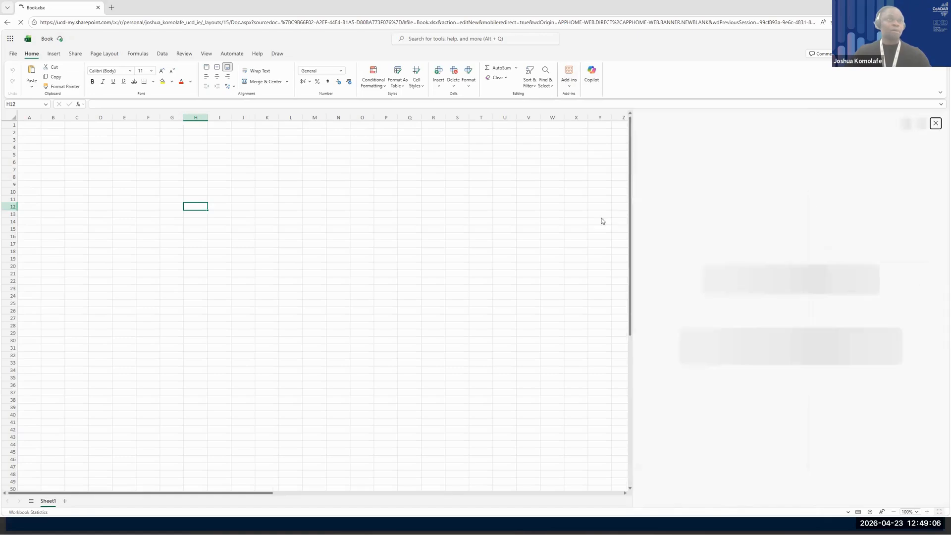
pyautogui.hotkey('shift', 'F10')
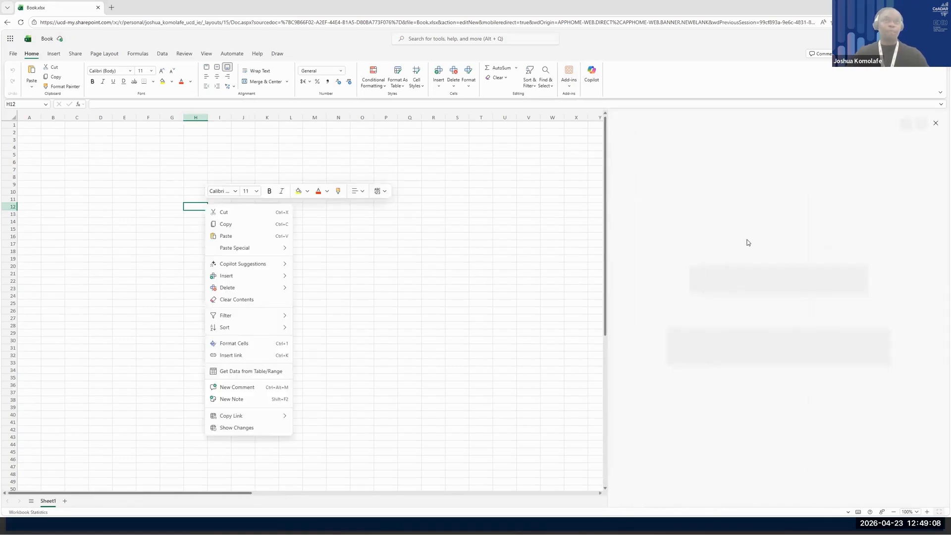
pyautogui.click(796, 232)
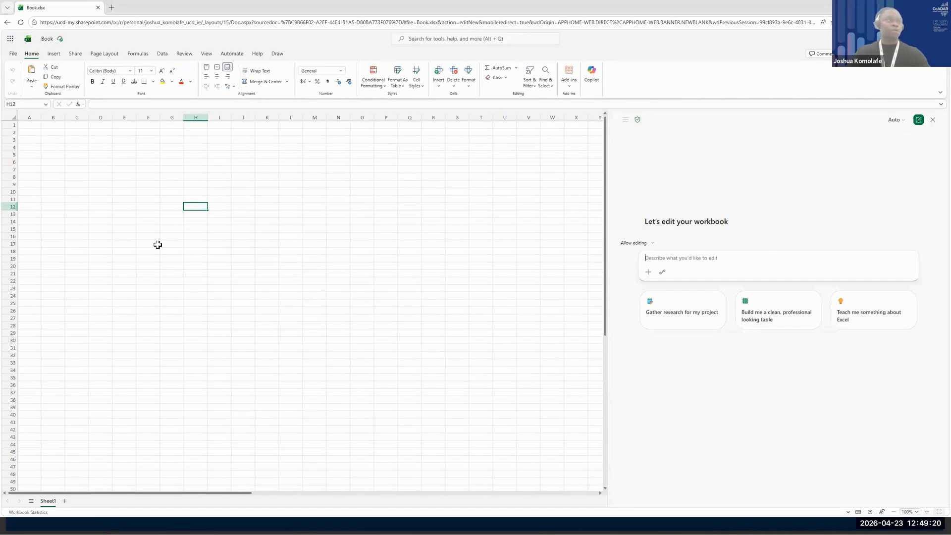
# Look at the Copilot suggestions offered for cell H20 and the ways to attach content to a Copilot prompt.
pyautogui.rightClick(237, 334)
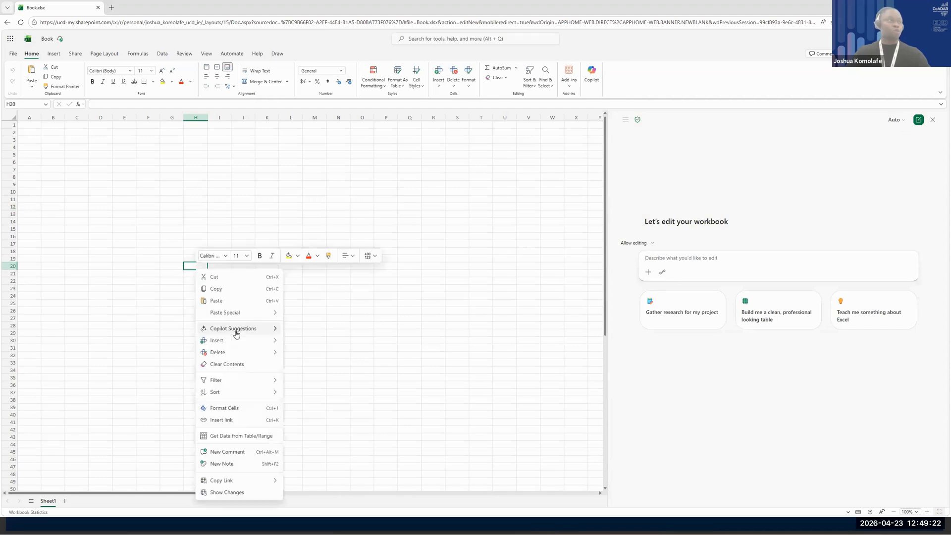
pyautogui.moveTo(236, 334)
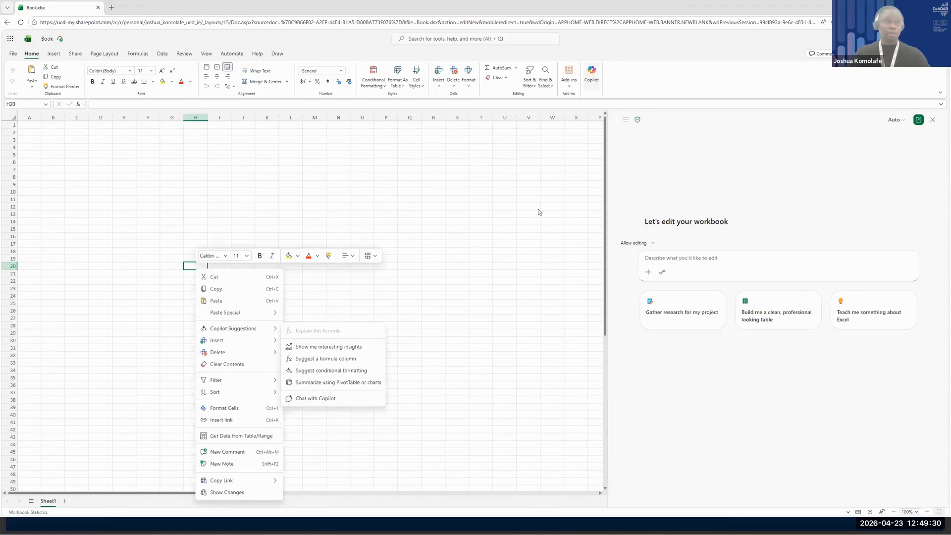
pyautogui.press('Escape')
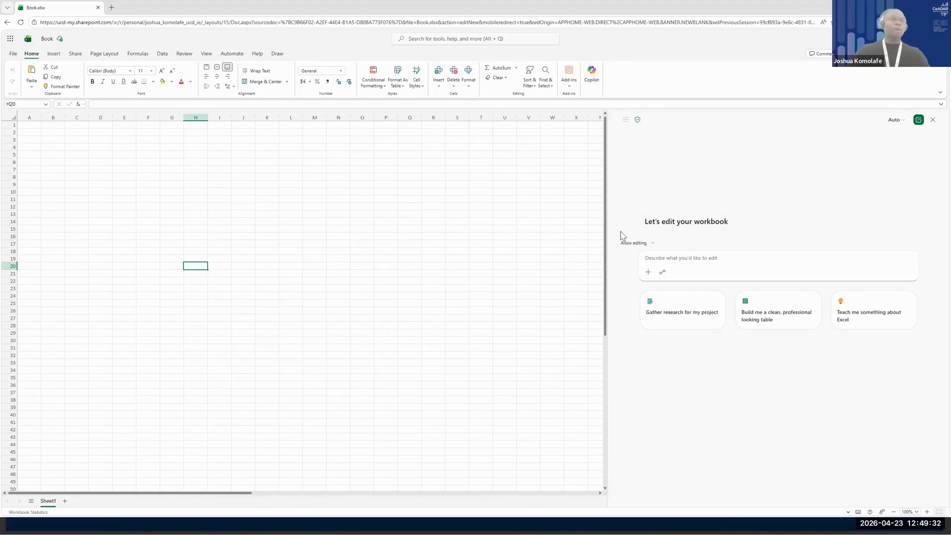
pyautogui.click(649, 272)
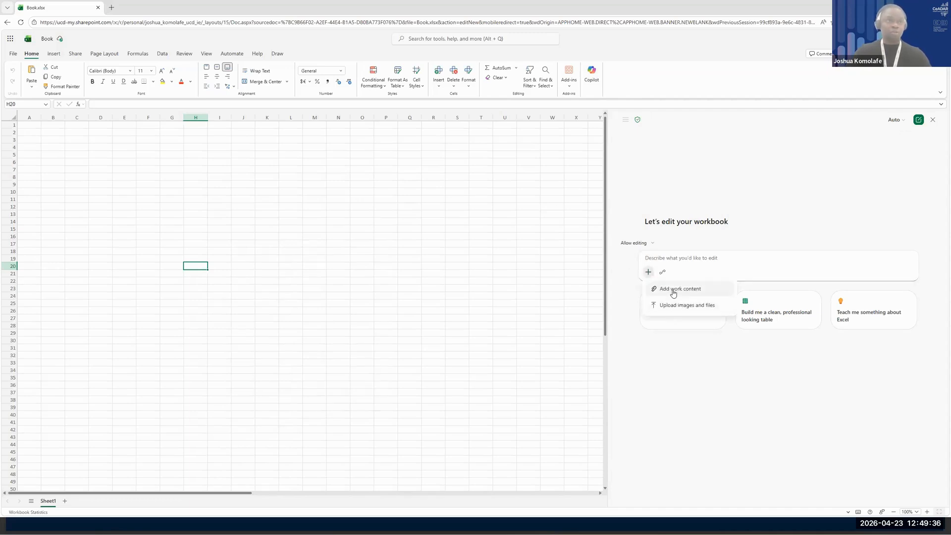
pyautogui.click(698, 359)
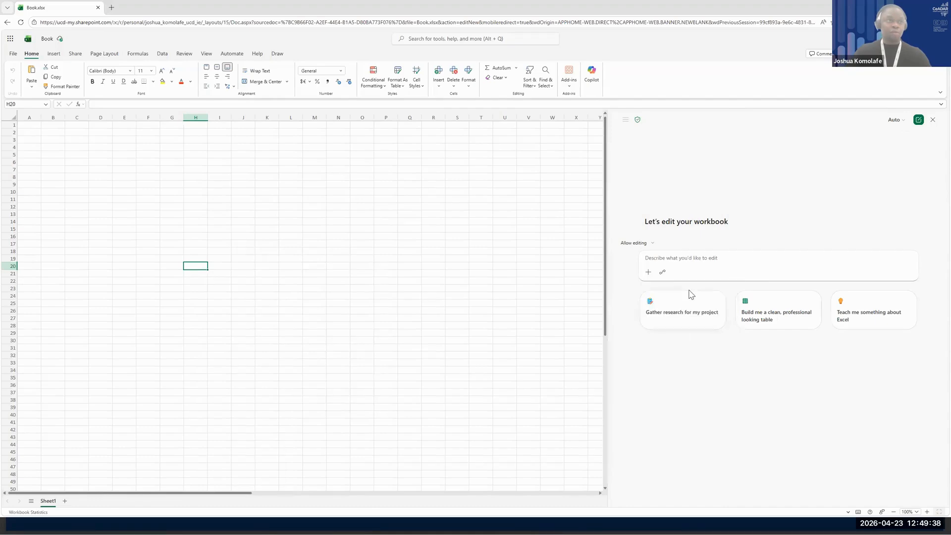
# Switch the Work source for Copilot off and back on, leaving the Web source enabled.
pyautogui.click(663, 273)
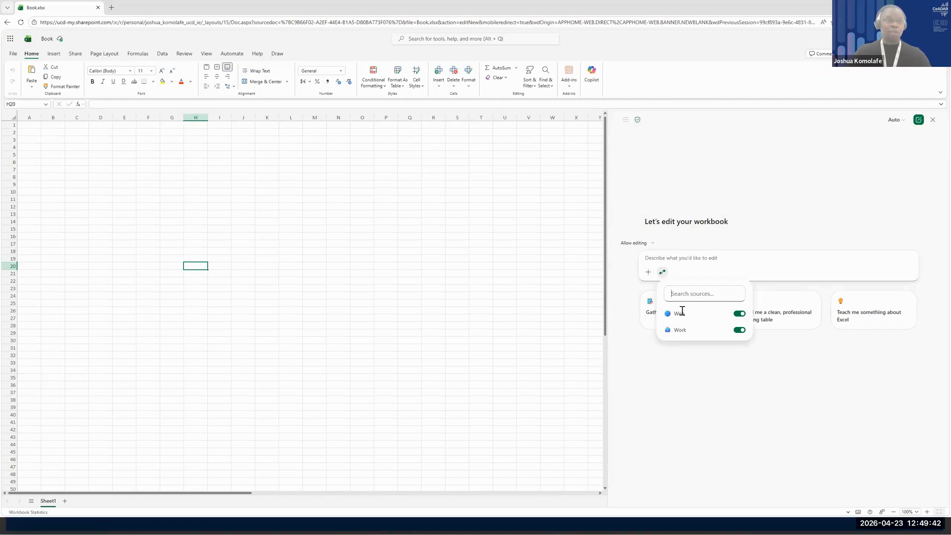
pyautogui.click(739, 331)
pyautogui.click(738, 331)
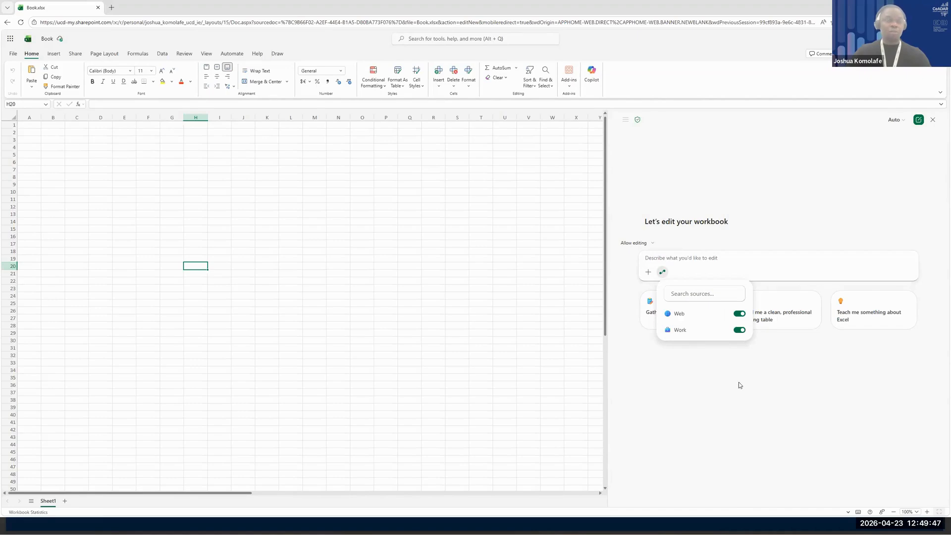
pyautogui.click(739, 331)
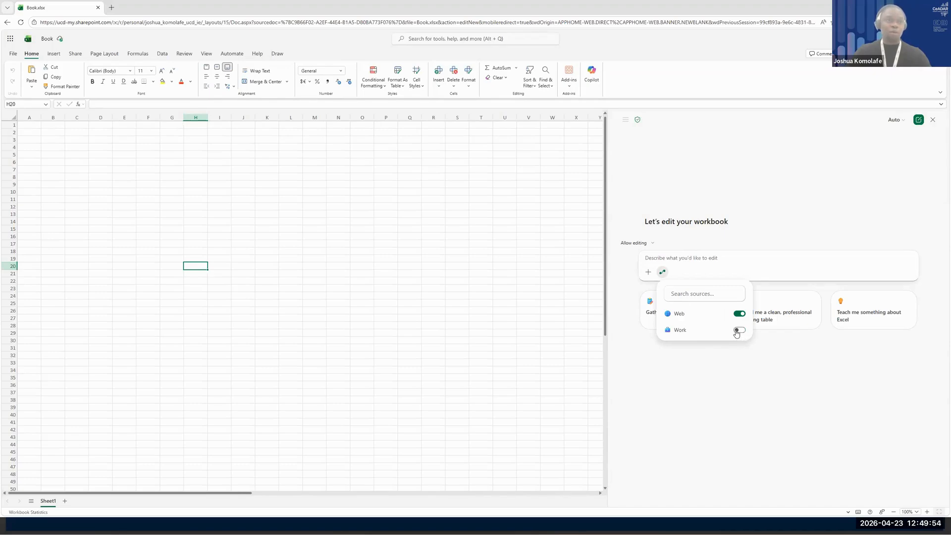
pyautogui.click(737, 331)
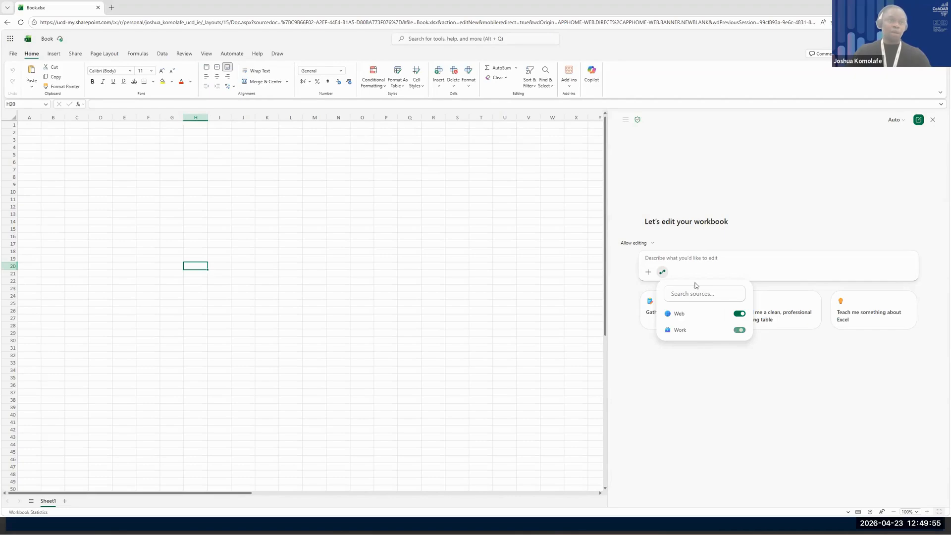
# Ask Copilot to create a tasks / to-dos tracking table (work items, assignments, deadlines) with the most relevant columns and sample data, and expand its progress details.
pyautogui.click(682, 259)
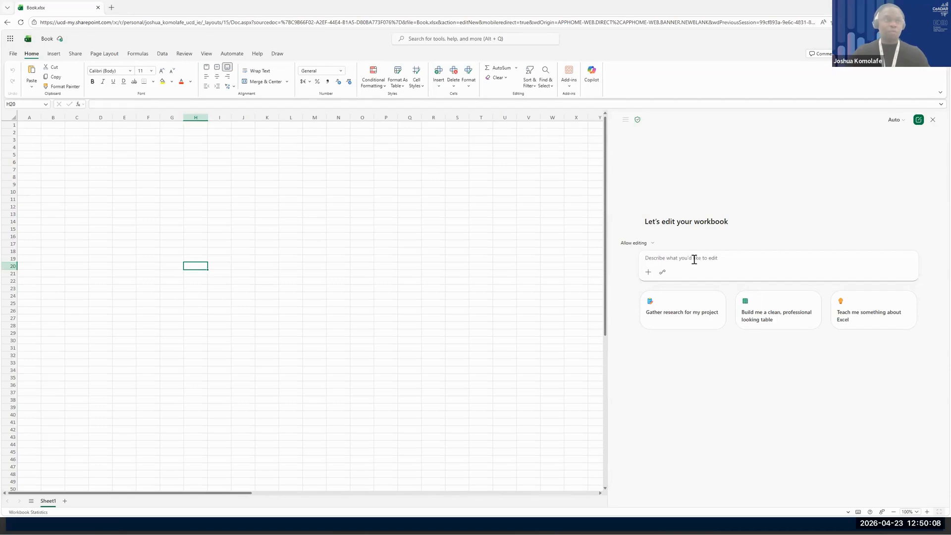
pyautogui.write('Create a table for tracking tasks / to-dos (work items. Assignments, deadlines). Suggest the most relevant columns. Fill it with sample data so I can how it works and start using it right away.')
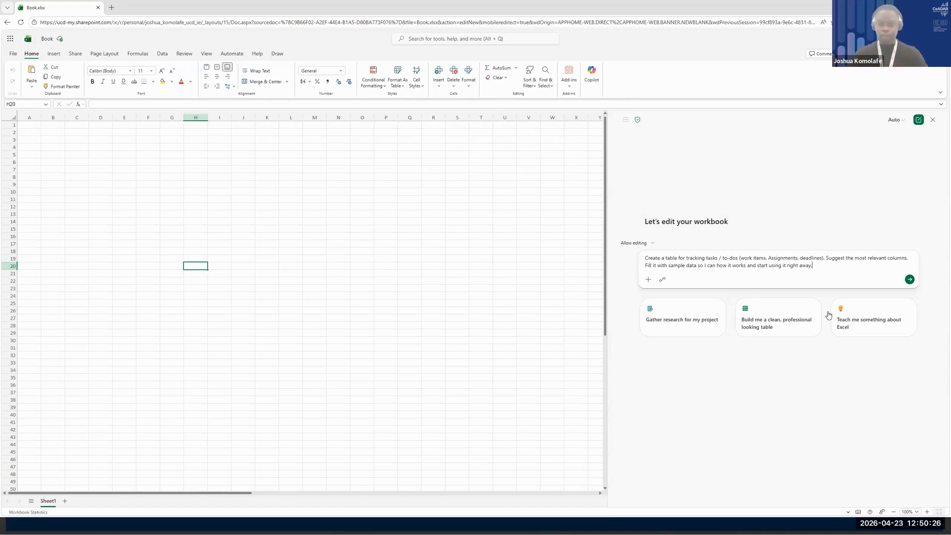
pyautogui.click(721, 266)
pyautogui.press('BackSpace')
pyautogui.press('BackSpace')
pyautogui.write('kn')
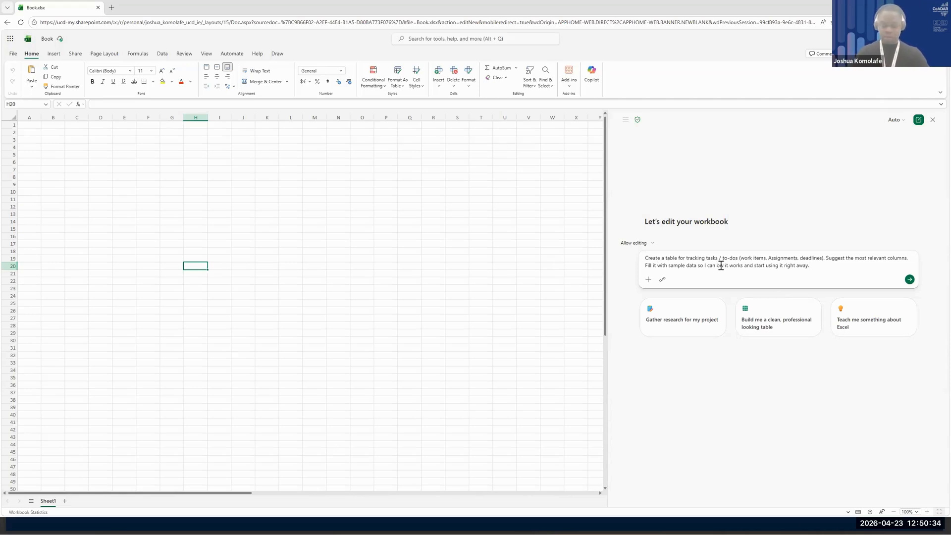
pyautogui.write('ow')
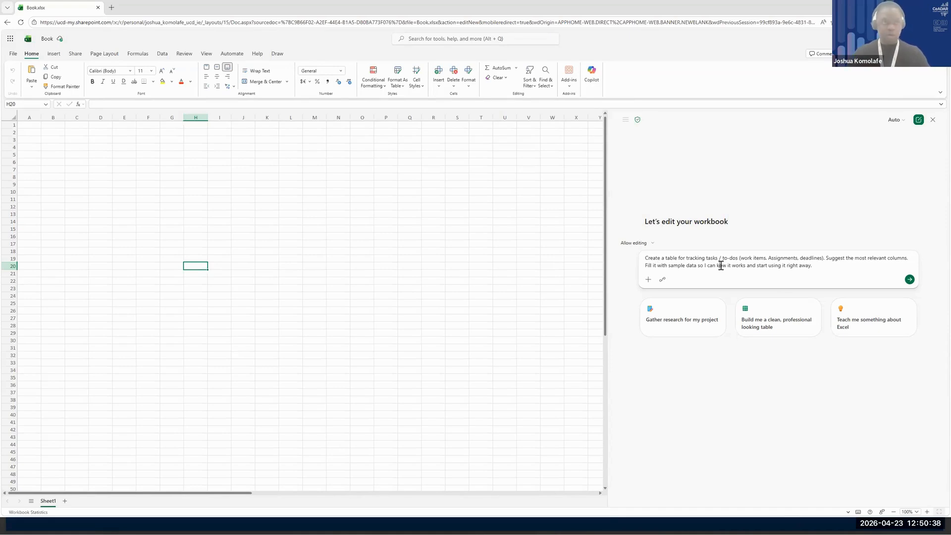
pyautogui.write('o')
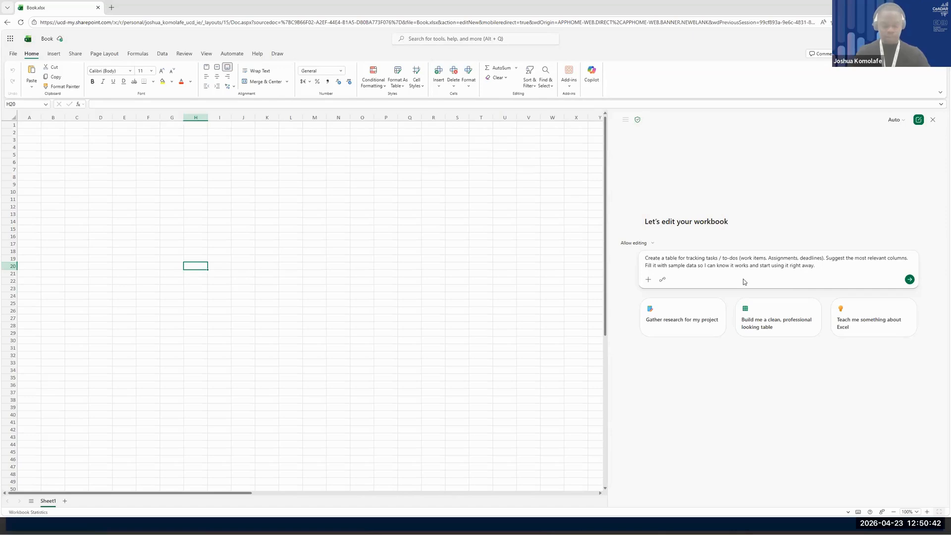
pyautogui.write('how')
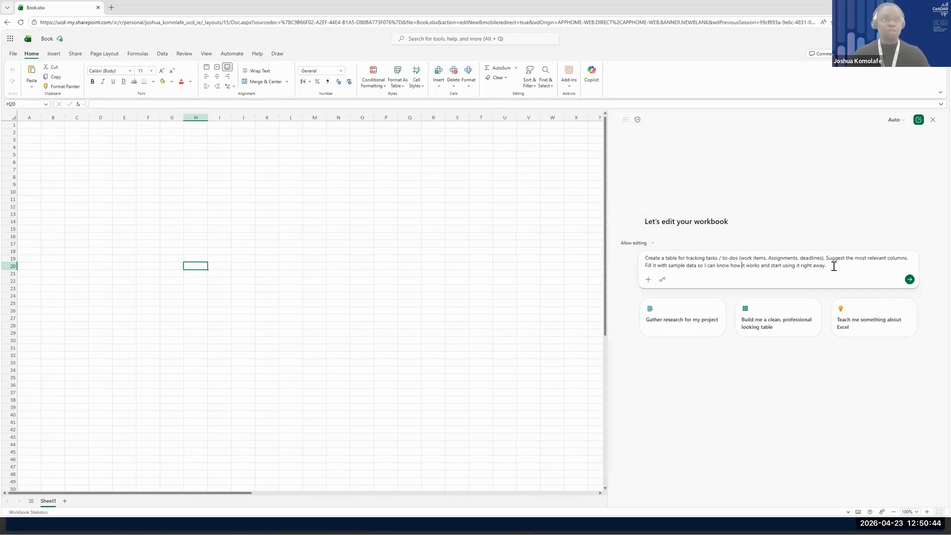
pyautogui.click(911, 280)
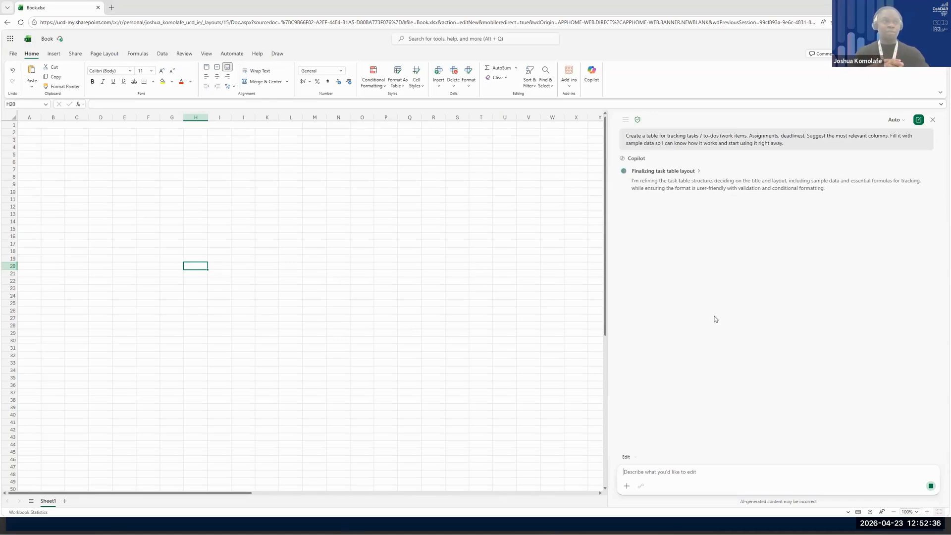
pyautogui.click(699, 171)
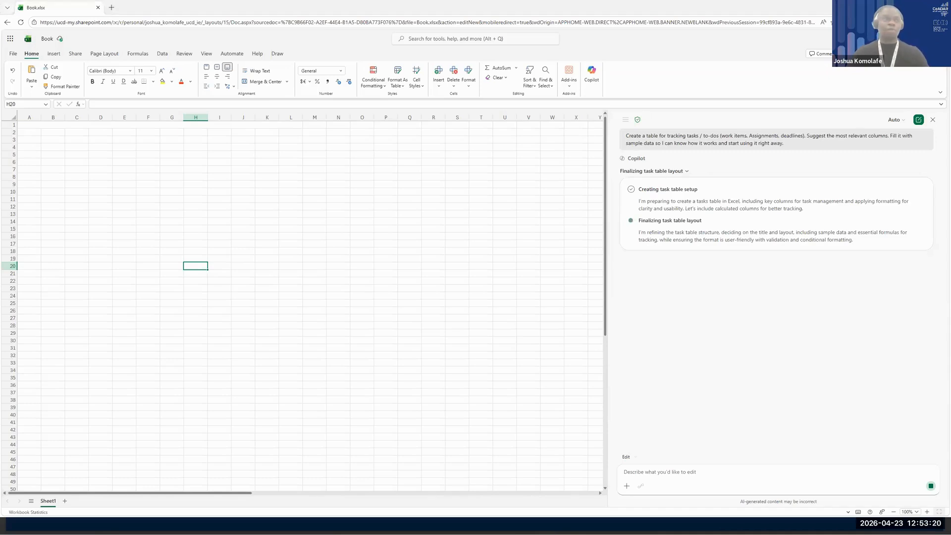
# Switch to the desktop Excel workbook Formula Demo.xlsx and maximize its window.
pyautogui.hotkey('alt', 'Tab')
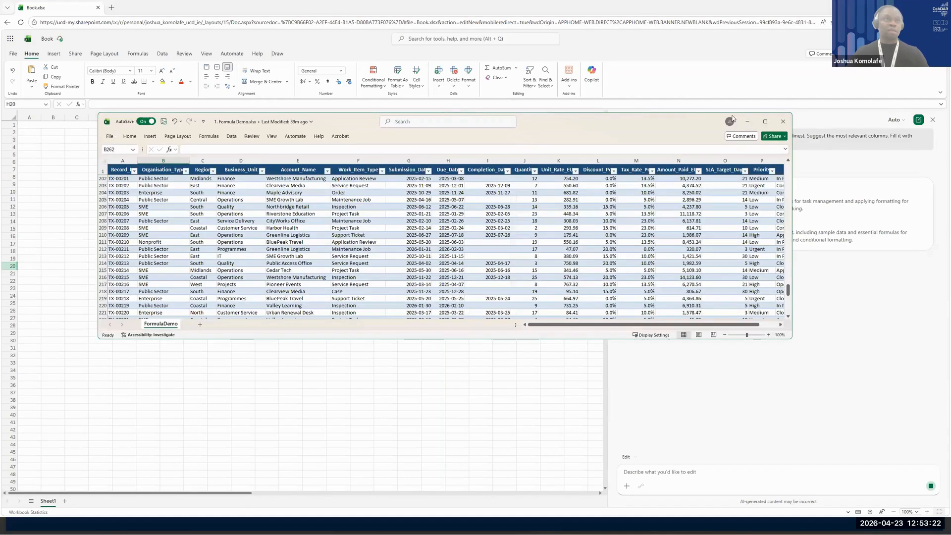
pyautogui.click(768, 121)
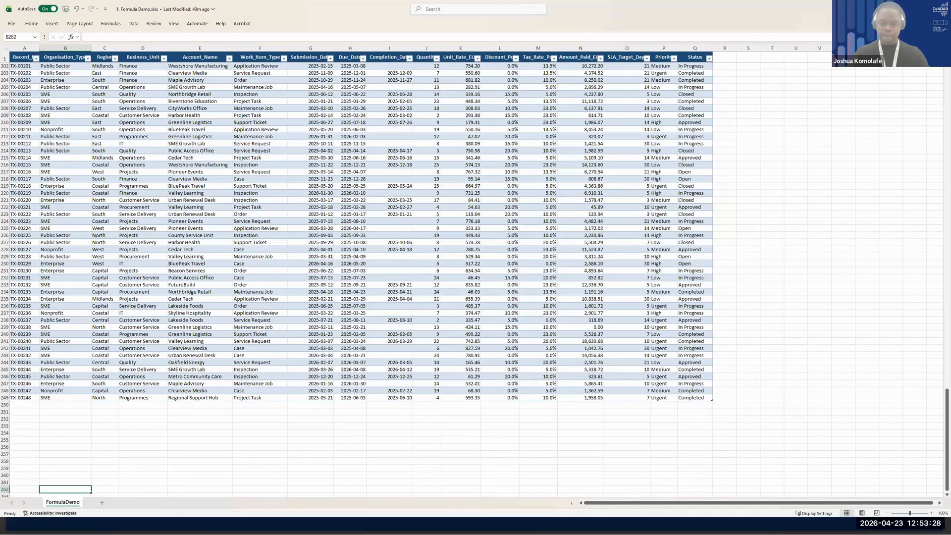
pyautogui.hotkey('alt', 'Tab')
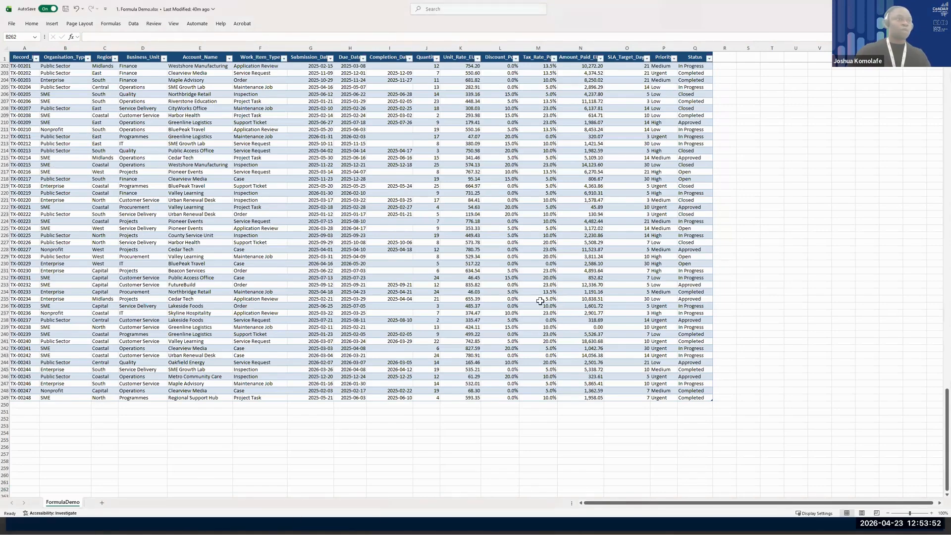
# Examine the records in the FormulaDemo table, ending at its first row.
pyautogui.scroll(13, 437, 472)
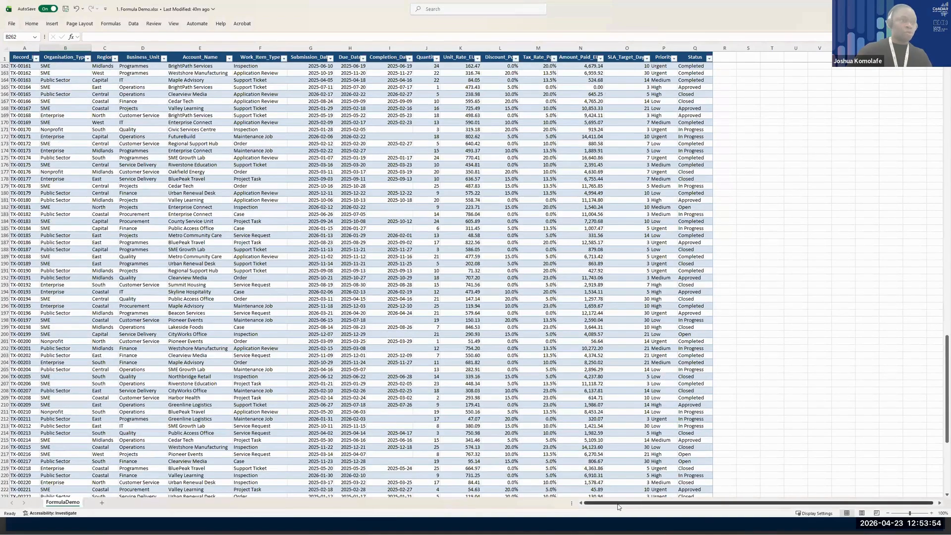
pyautogui.scroll(17, 476, 276)
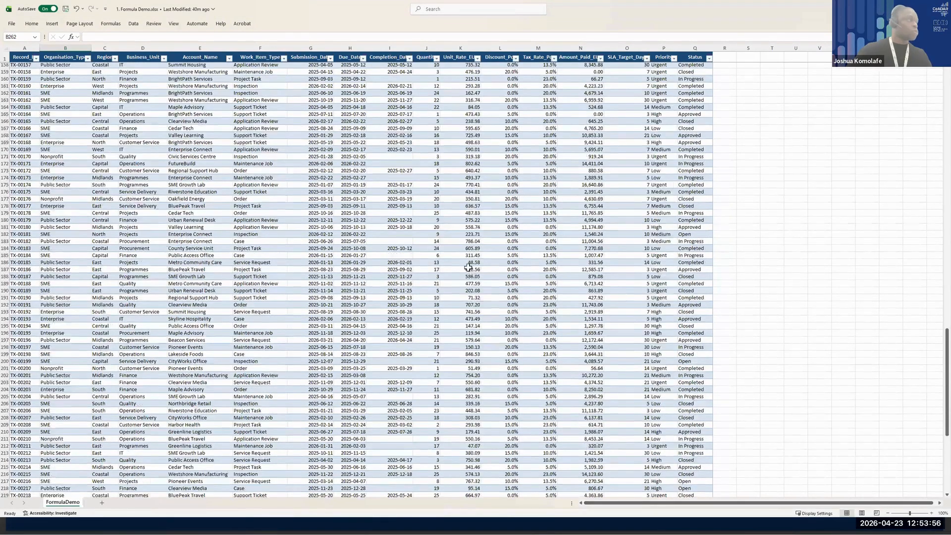
pyautogui.scroll(20, 467, 264)
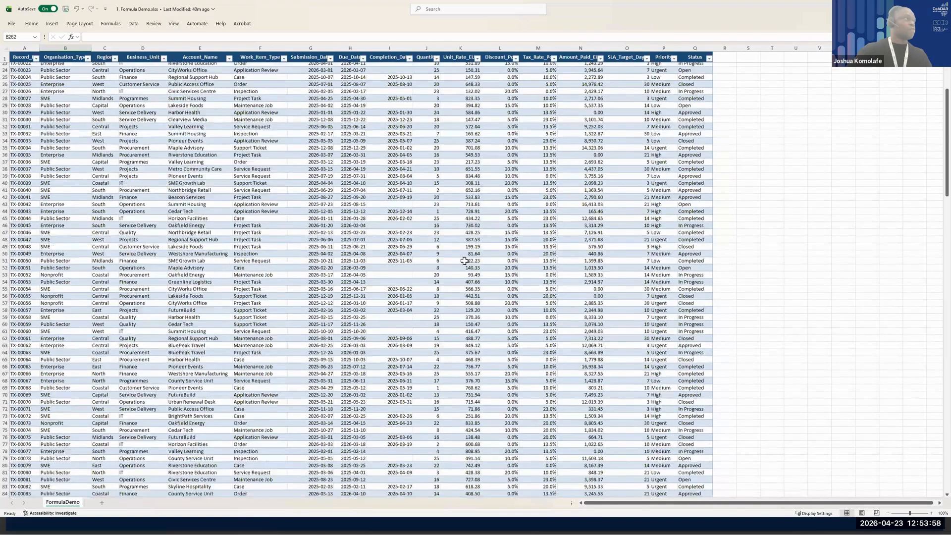
pyautogui.scroll(-17, 467, 265)
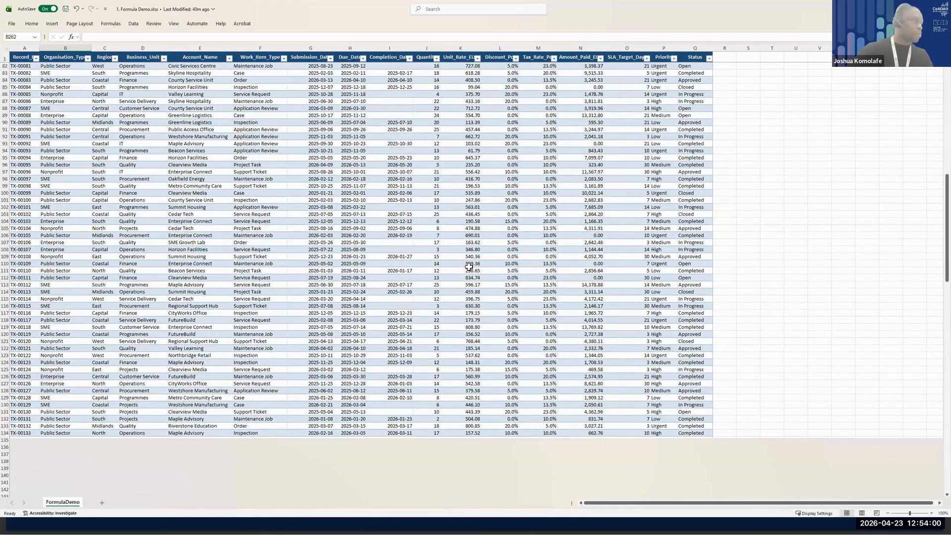
pyautogui.scroll(-16, 471, 267)
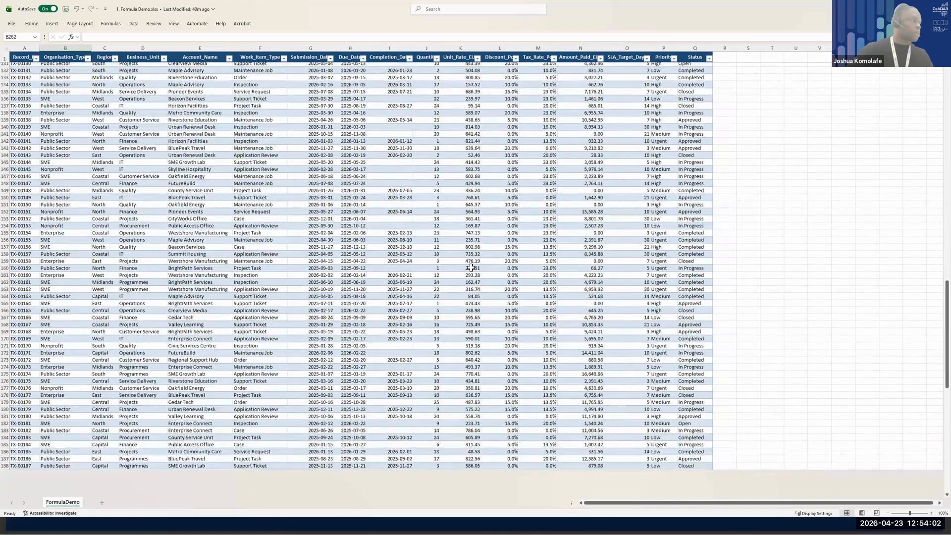
pyautogui.scroll(-20, 472, 267)
pyautogui.scroll(10, 398, 192)
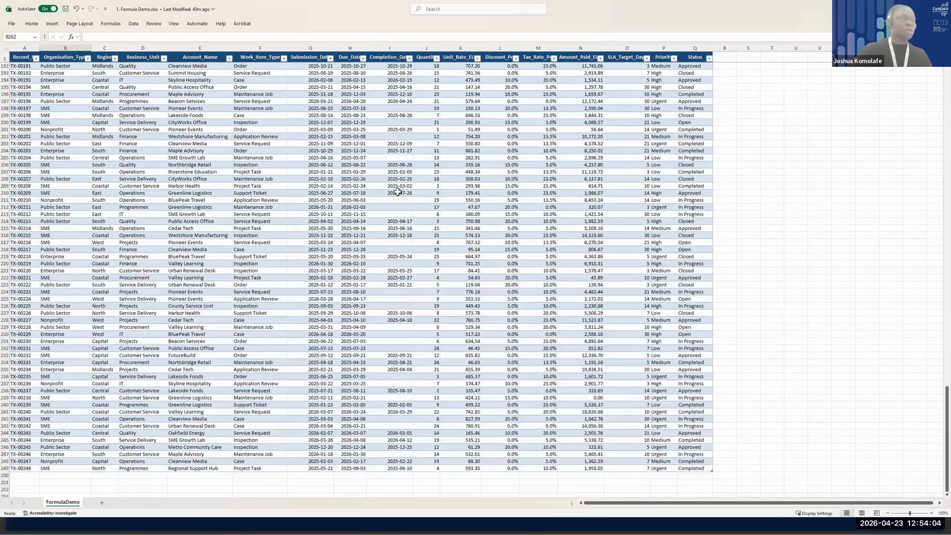
pyautogui.scroll(20, 398, 192)
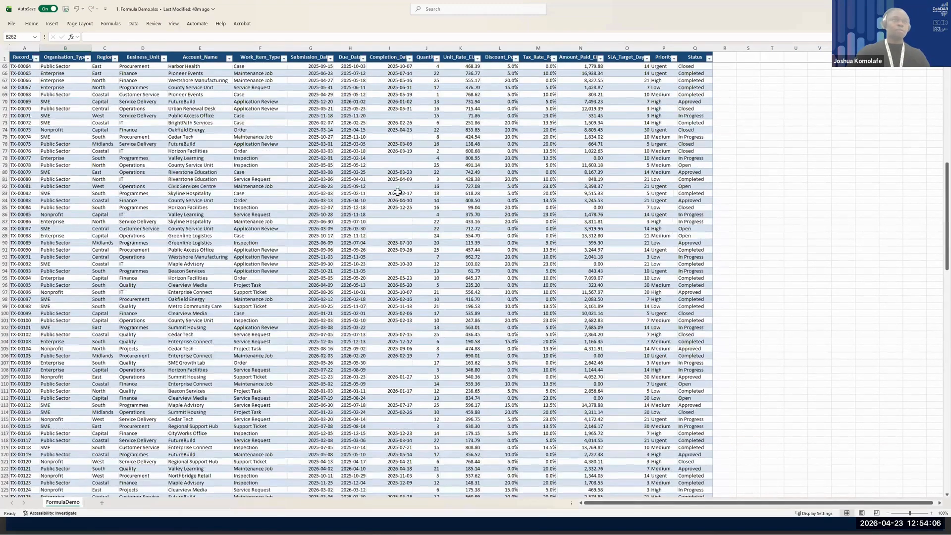
pyautogui.scroll(20, 160, 142)
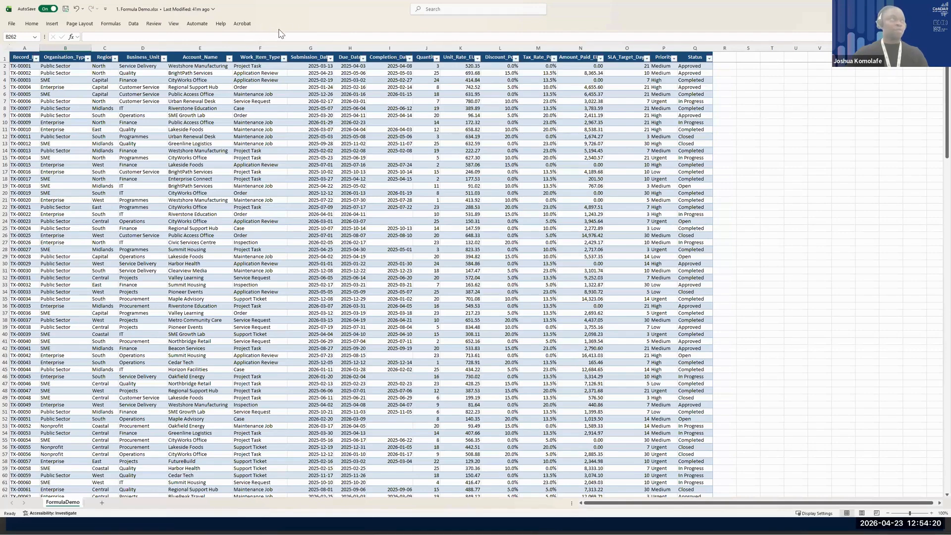
# Open Copilot in the Formula Demo workbook and widen its area beside the table.
pyautogui.click(32, 26)
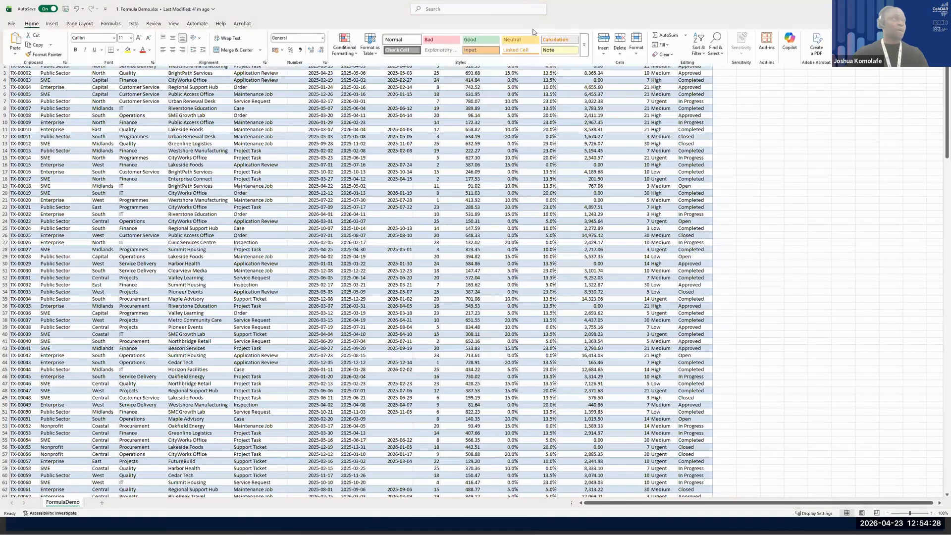
pyautogui.click(791, 44)
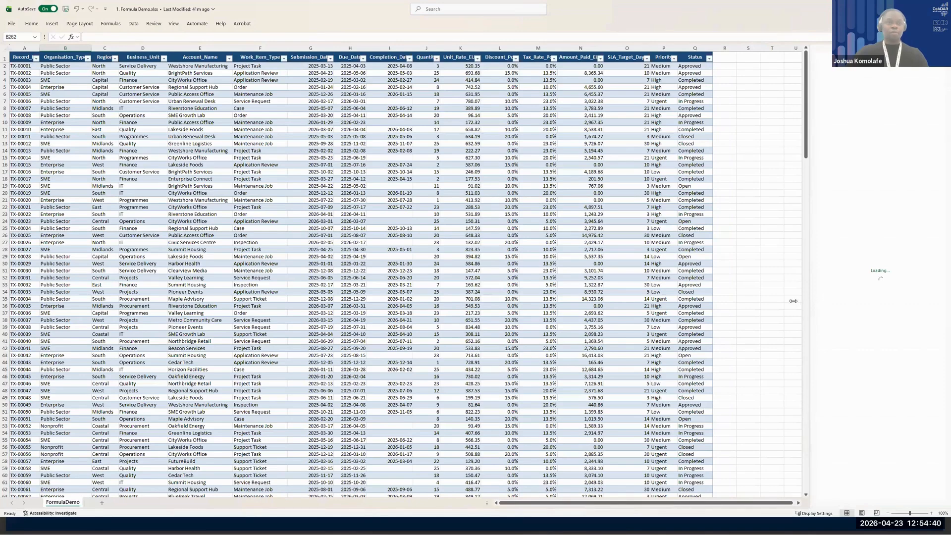
pyautogui.moveTo(782, 305); pyautogui.dragTo(746, 321)
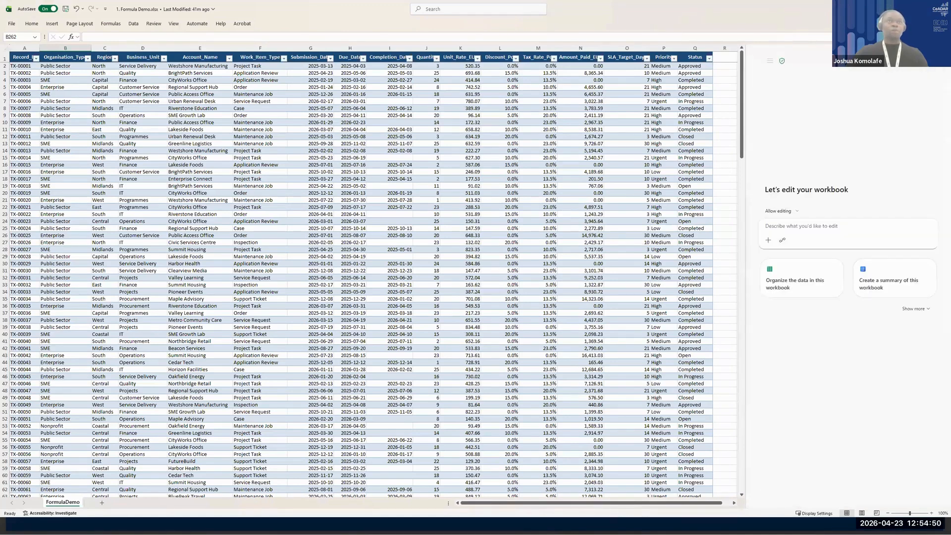
# Switch to the Task / To-Do Tracker workbook and set the Start Date of the Kickoff meeting prep task to 2026-04-07.
pyautogui.hotkey('alt', 'Tab')
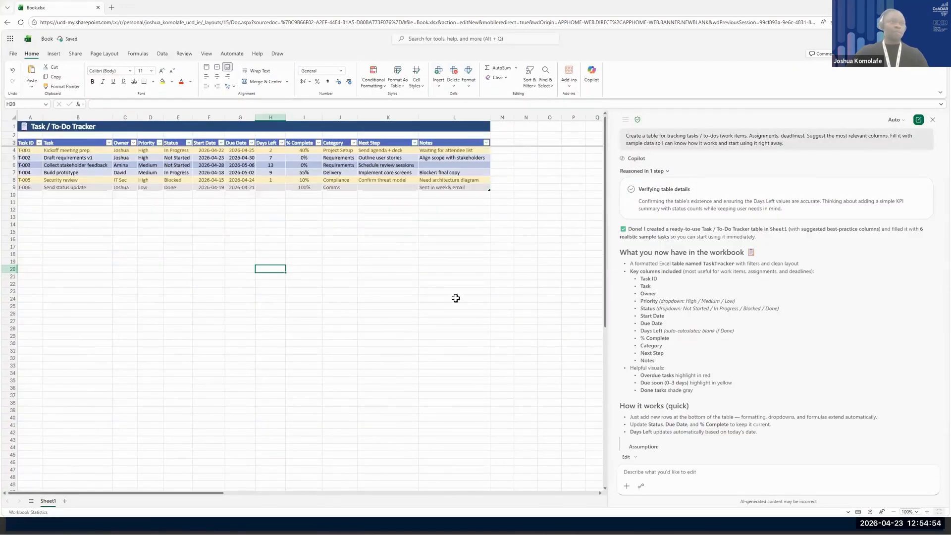
pyautogui.scroll(3, 747, 337)
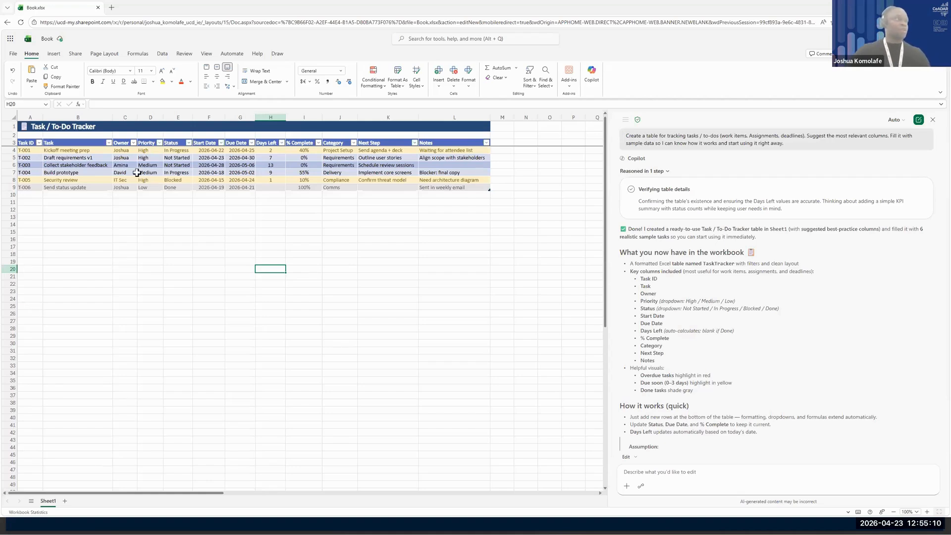
pyautogui.click(31, 151)
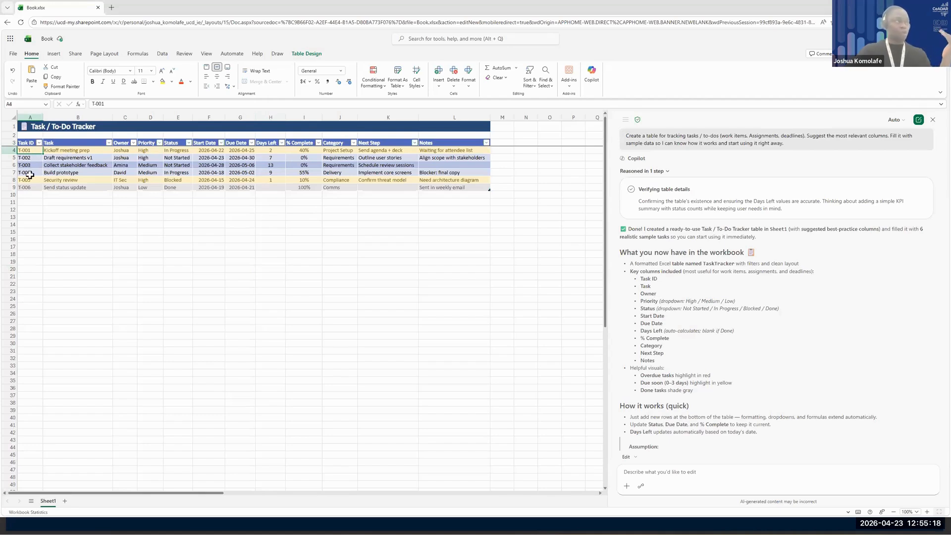
pyautogui.click(71, 151)
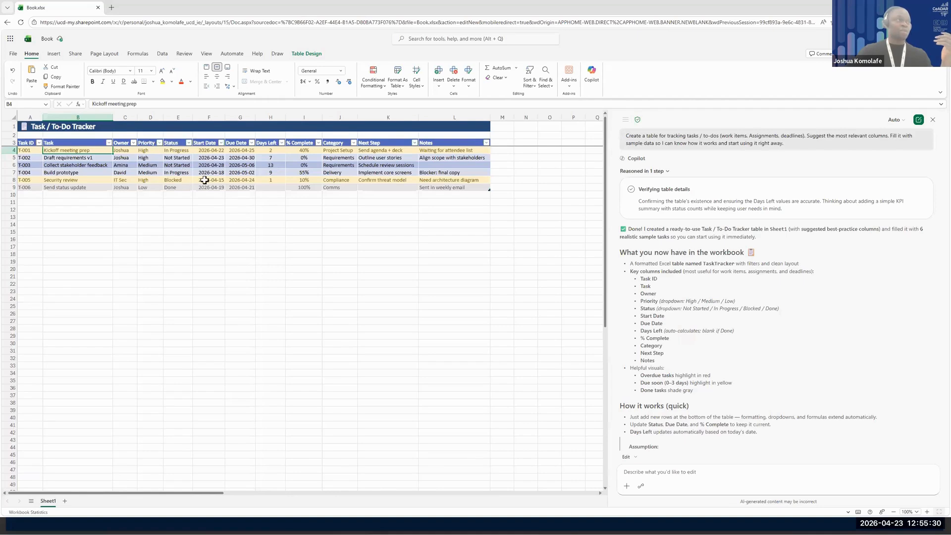
pyautogui.click(212, 150)
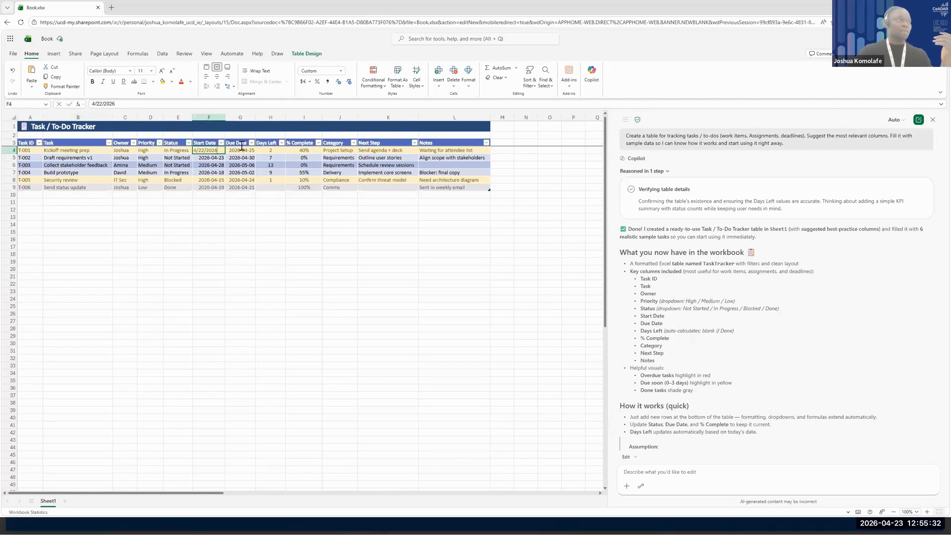
pyautogui.click(230, 150)
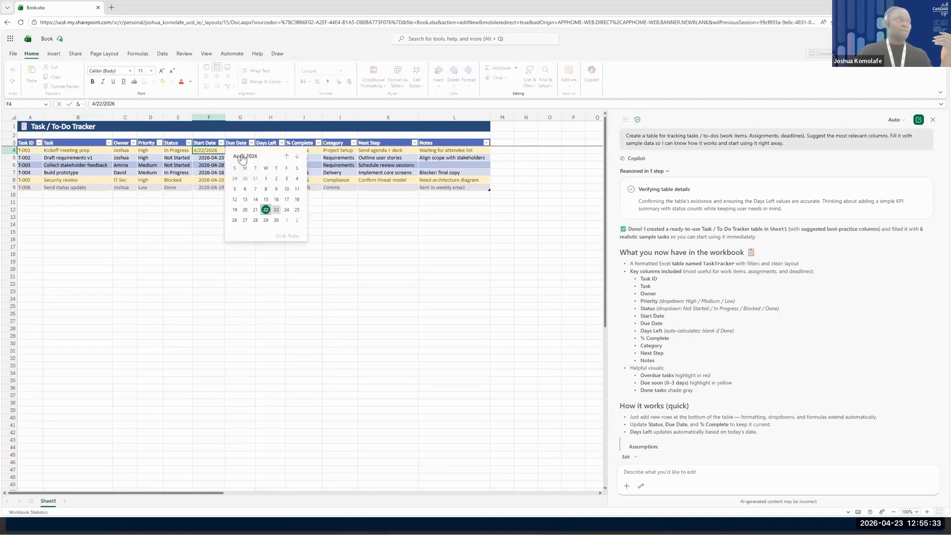
pyautogui.click(253, 189)
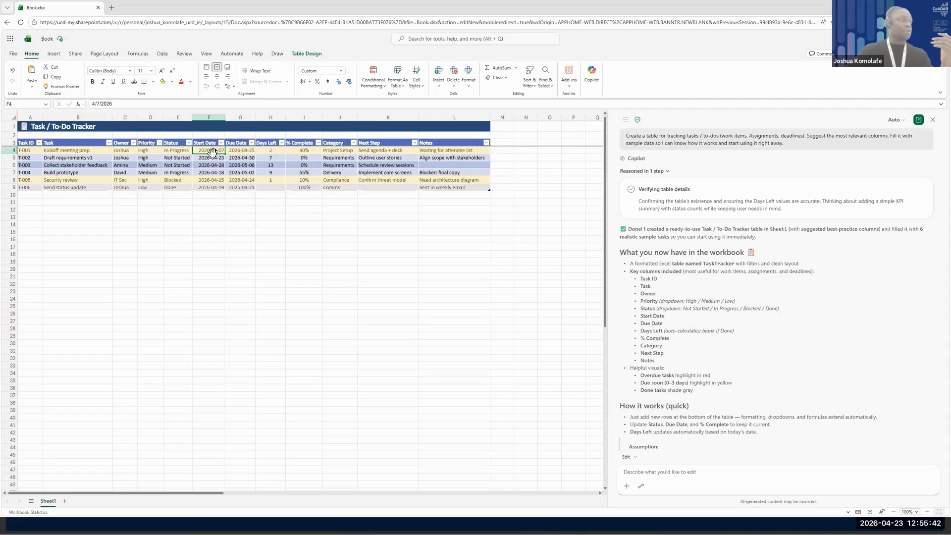
# Set the Due Date of the Kickoff meeting prep task to 2026-04-30 and check its Days Left formula.
pyautogui.doubleClick(241, 149)
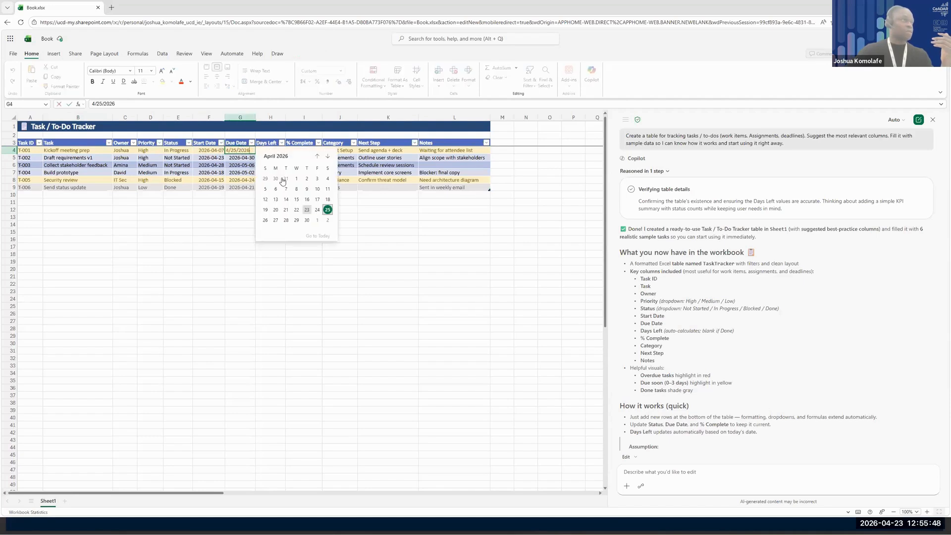
pyautogui.click(307, 220)
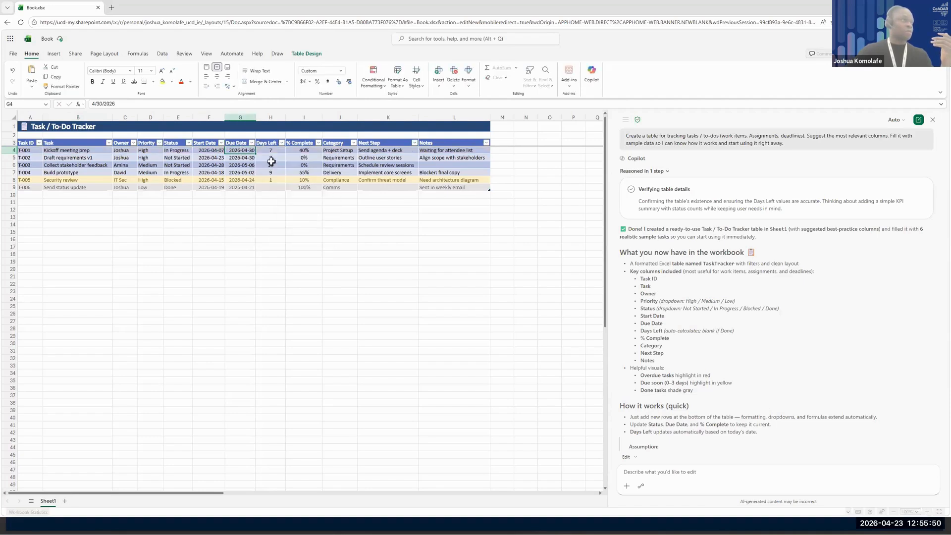
pyautogui.click(269, 151)
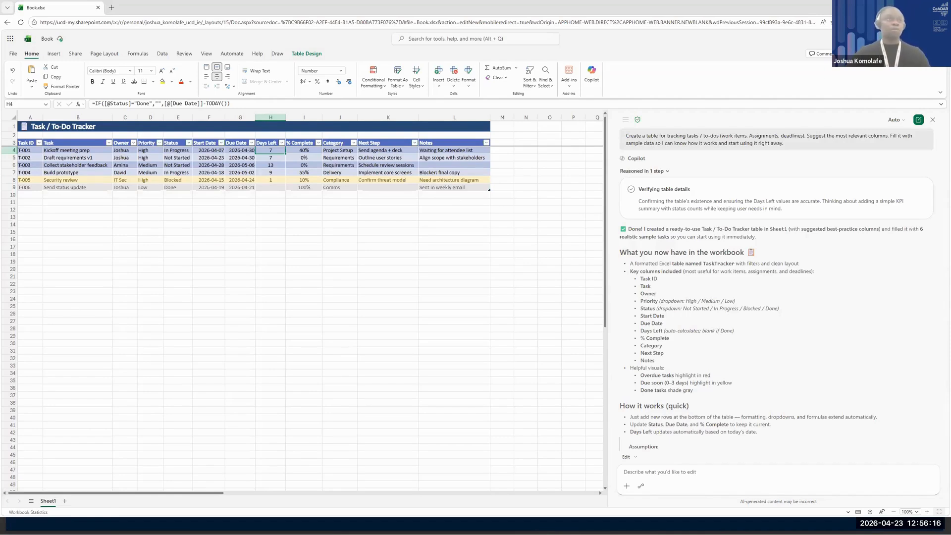
# Put the browser workbook away and return to the desktop Excel workbook Formula Demo.xlsx.
pyautogui.click(905, 6)
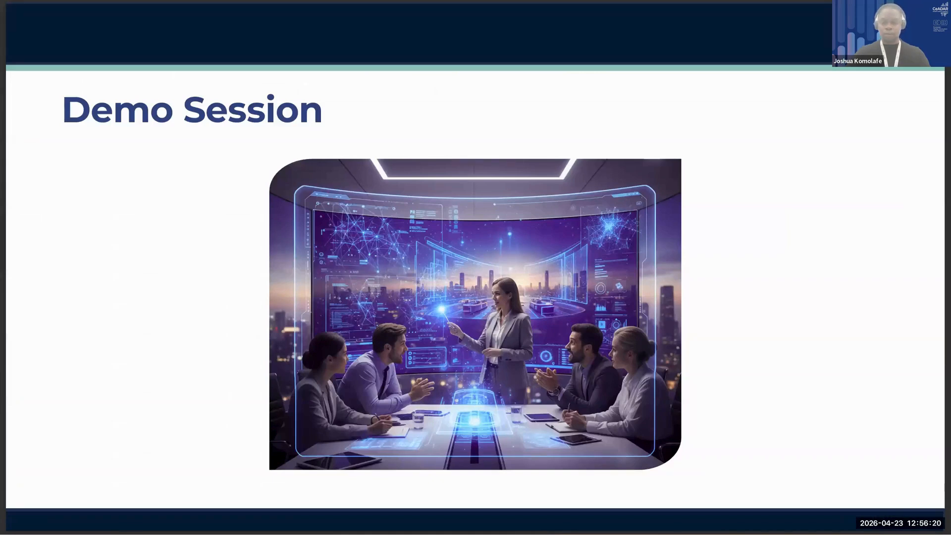
pyautogui.hotkey('alt', 'Tab')
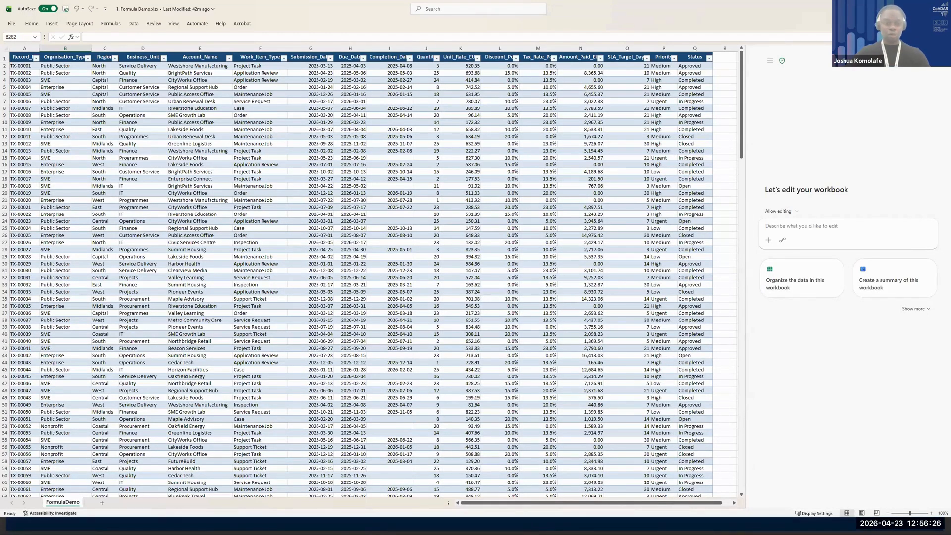
pyautogui.hotkey('alt', 'Tab')
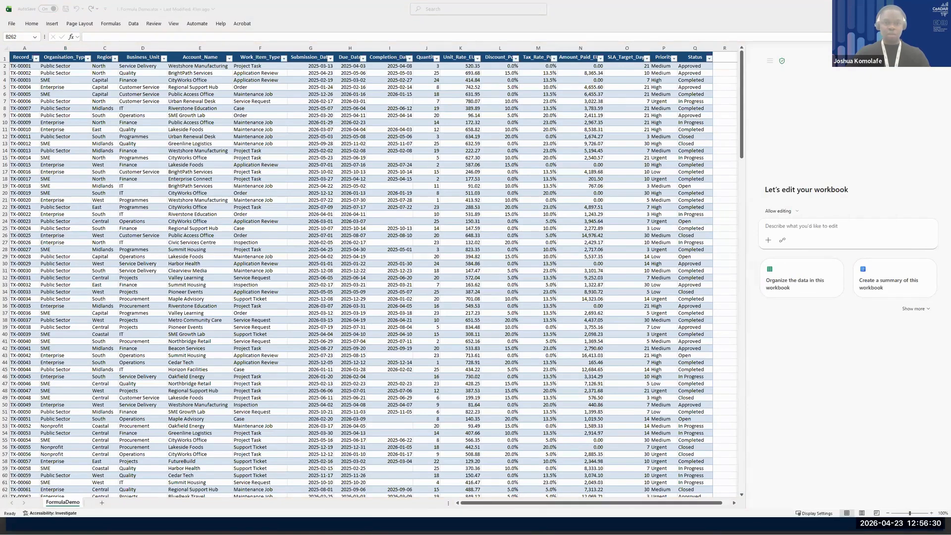
pyautogui.press('F2')
# Ask Copilot to briefly explain what the data set represents and what each column means, and read its answer.
pyautogui.click(800, 227)
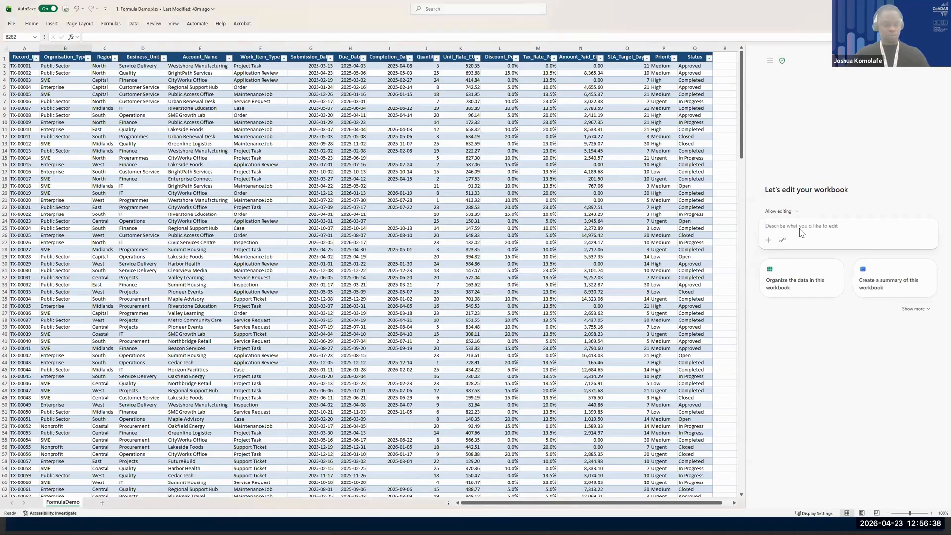
pyautogui.write('Briefly explain what these data set represents and what each column means.')
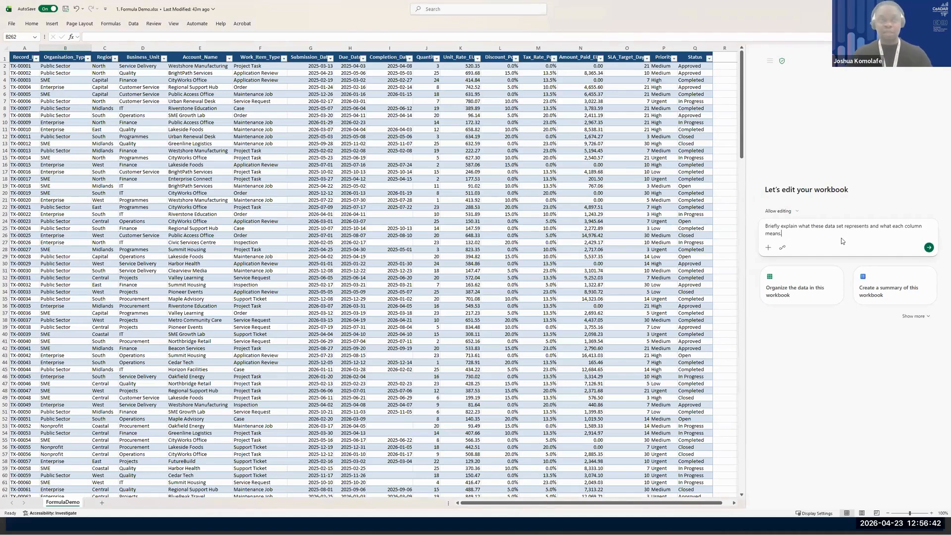
pyautogui.click(928, 246)
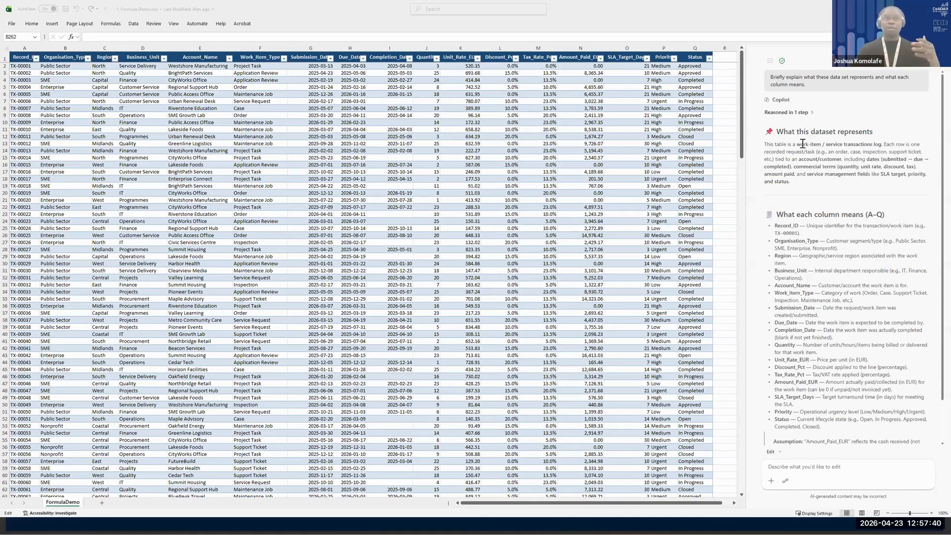
pyautogui.scroll(-1, 843, 295)
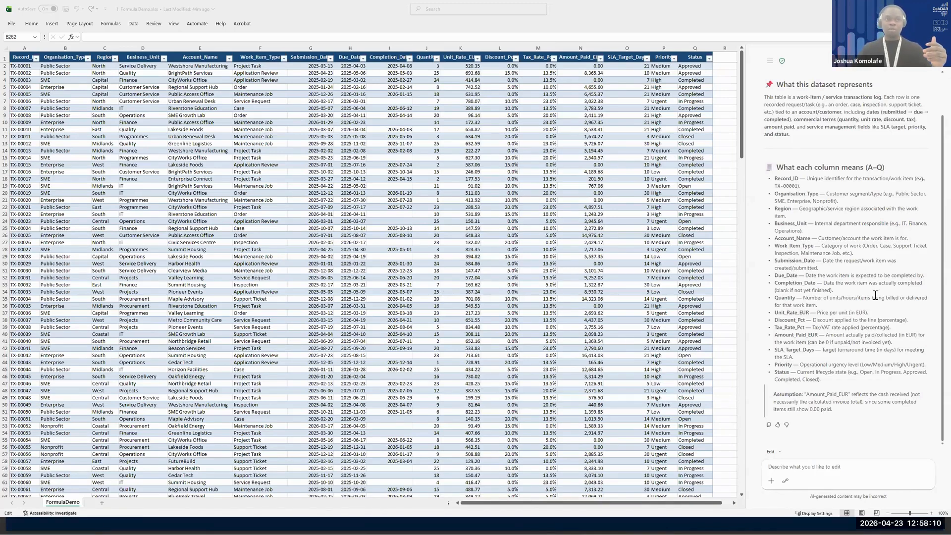
pyautogui.scroll(1, 876, 296)
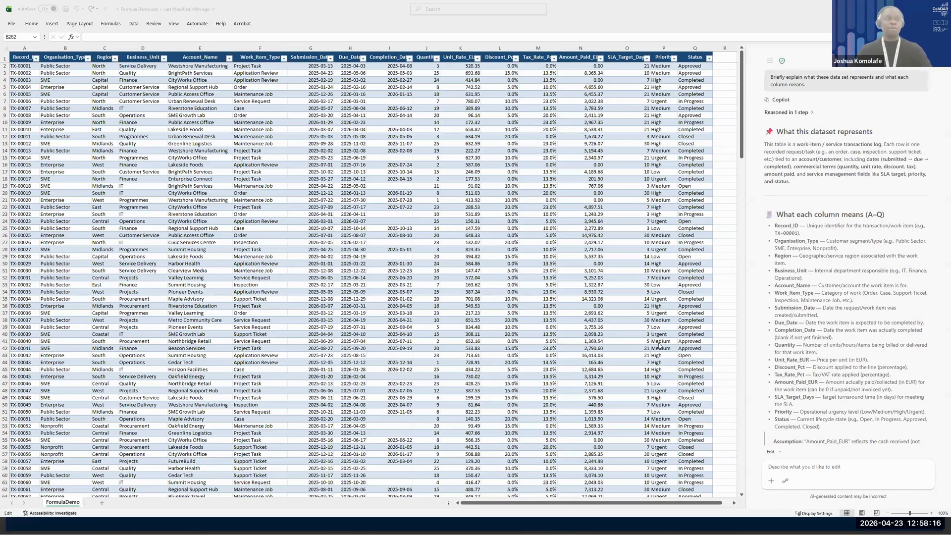
# Ask Copilot to add a formula column called Net_Value_EUR that multiplies Quantity by Unit_Rate_EUR and applies Discount_Pct.
pyautogui.click(795, 466)
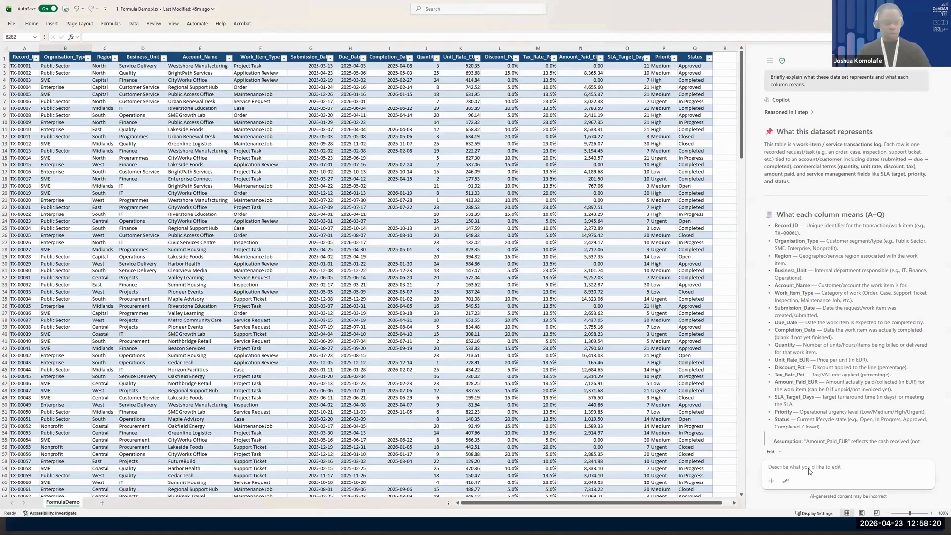
pyautogui.write('Add a formula column called Net_Value_EUR that multiplies Quantity by Unit_Rate_EUR and applies Discount_Pct.')
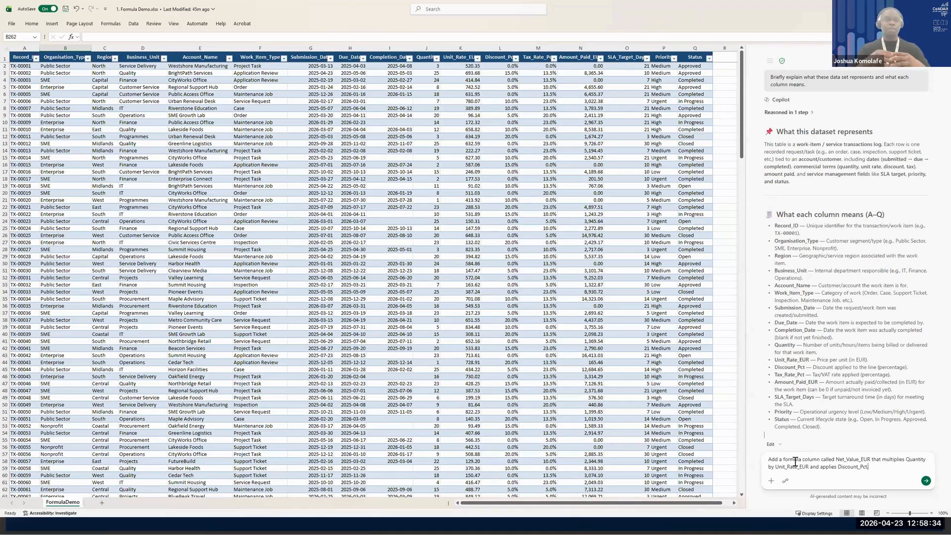
pyautogui.write('.')
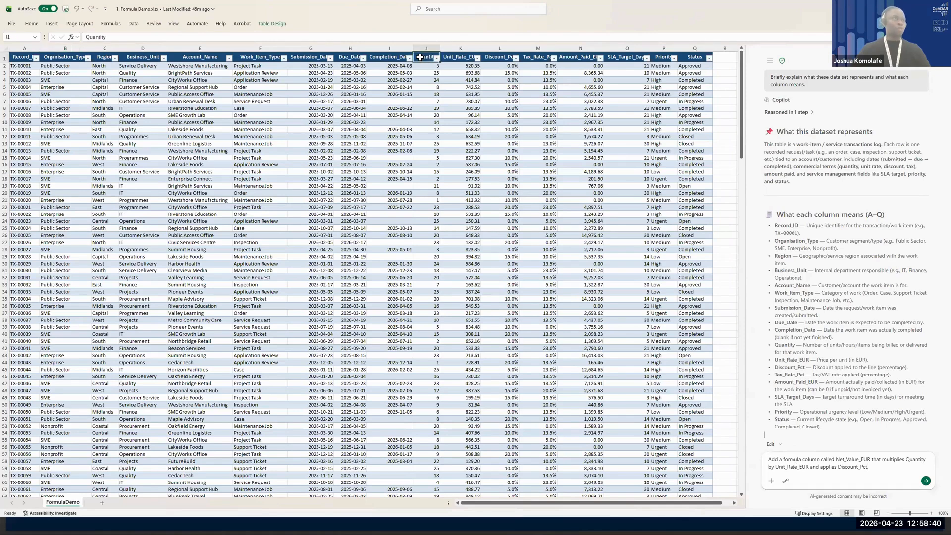
pyautogui.click(460, 58)
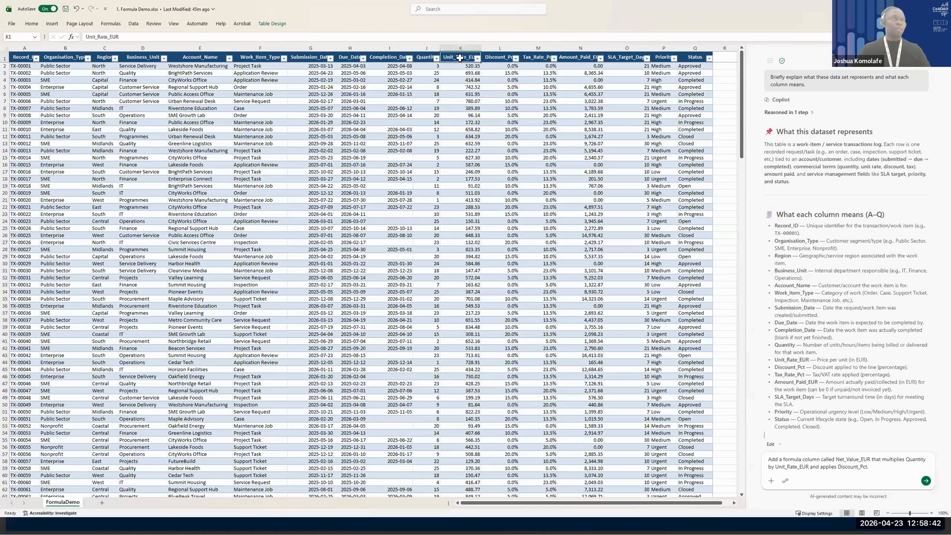
pyautogui.click(503, 58)
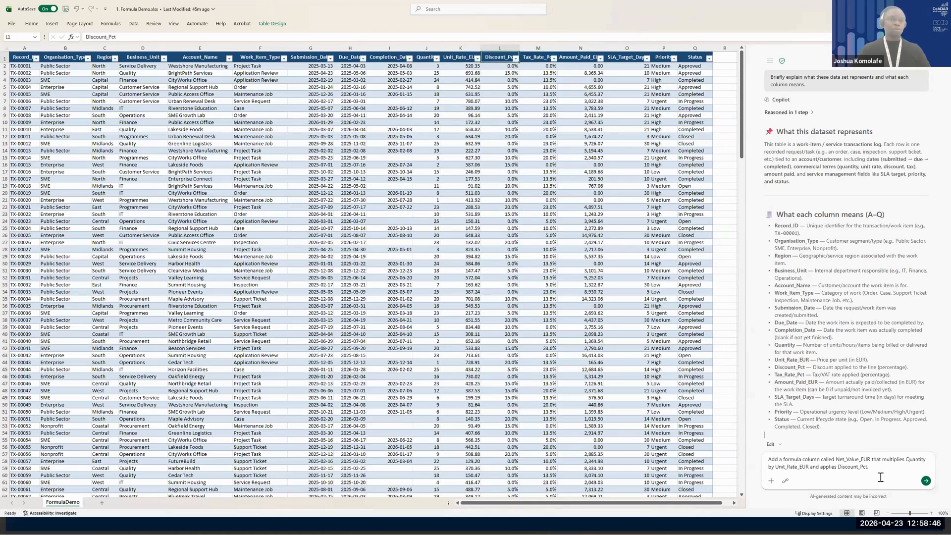
pyautogui.click(926, 481)
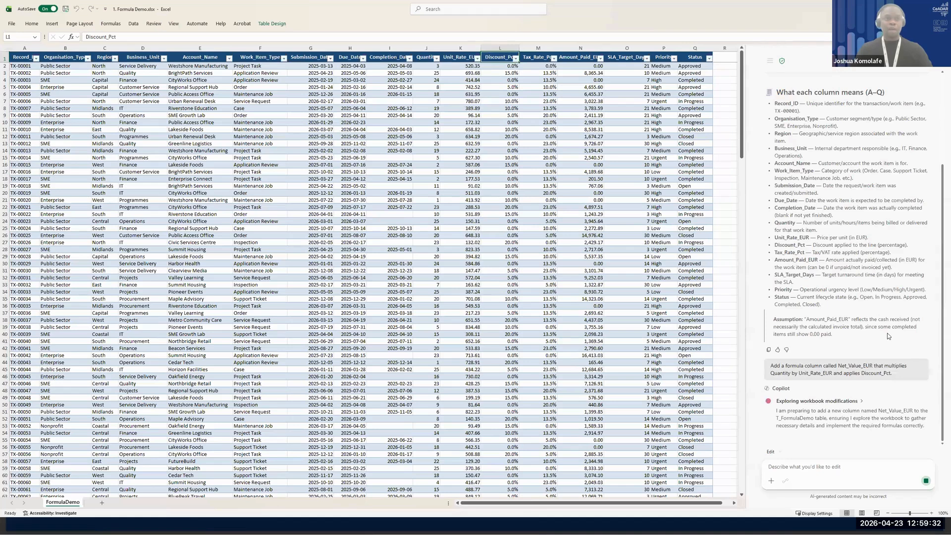
# Widen the Net_Value_EUR column to fit its values and, after checking its formula and Copilot's explanation, accept the edit.
pyautogui.moveTo(664, 507); pyautogui.dragTo(691, 507)
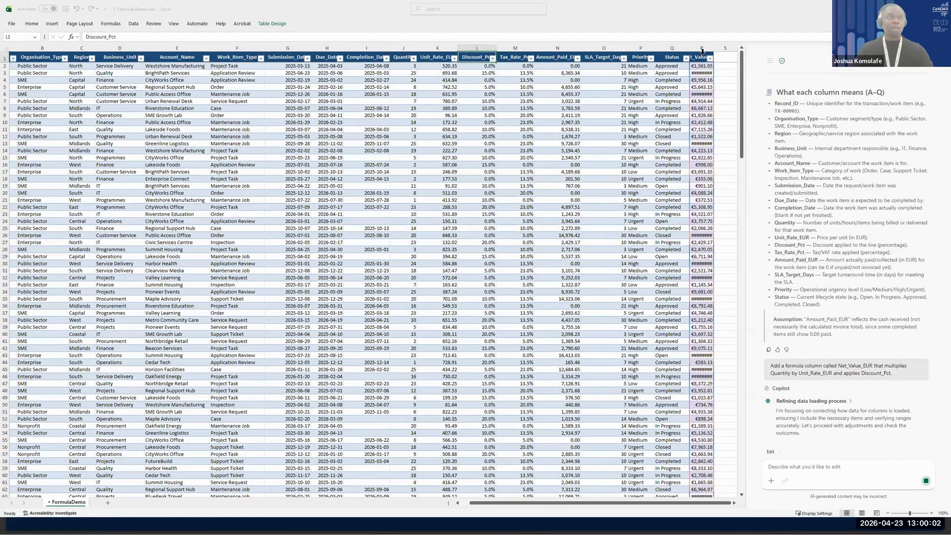
pyautogui.moveTo(713, 47); pyautogui.dragTo(726, 48)
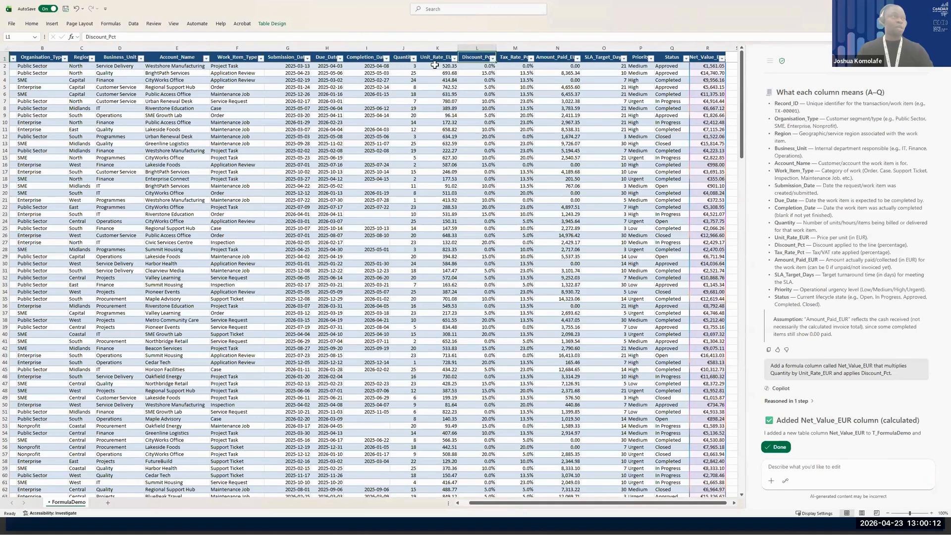
pyautogui.click(440, 65)
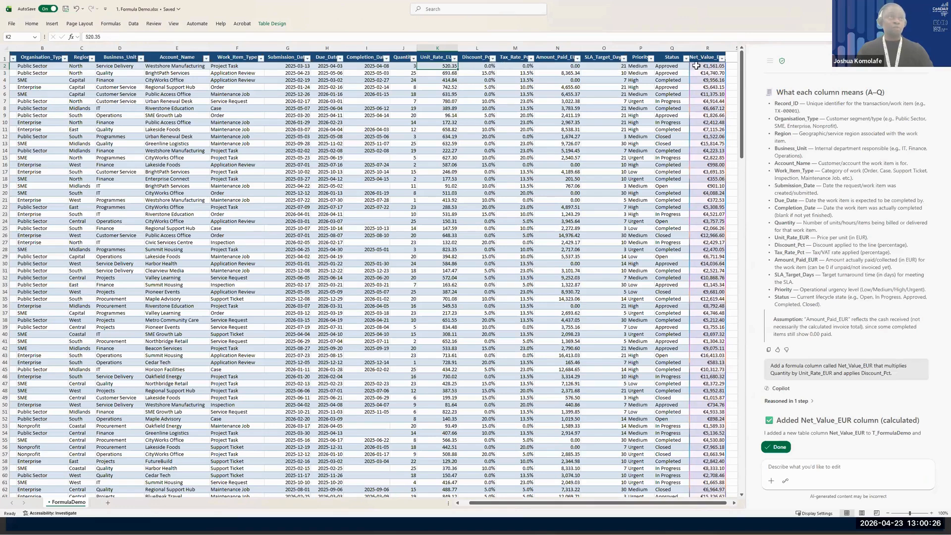
pyautogui.click(697, 66)
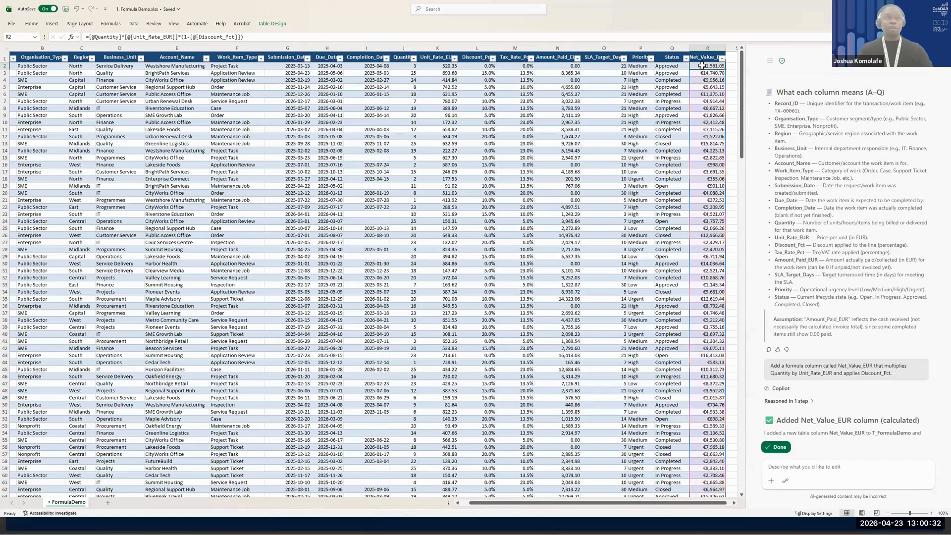
pyautogui.scroll(-3, 833, 297)
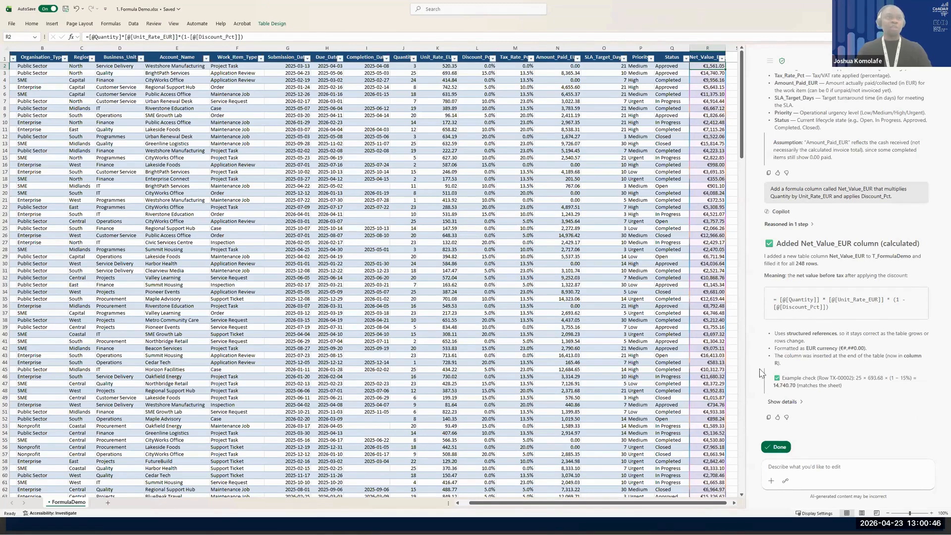
pyautogui.click(782, 449)
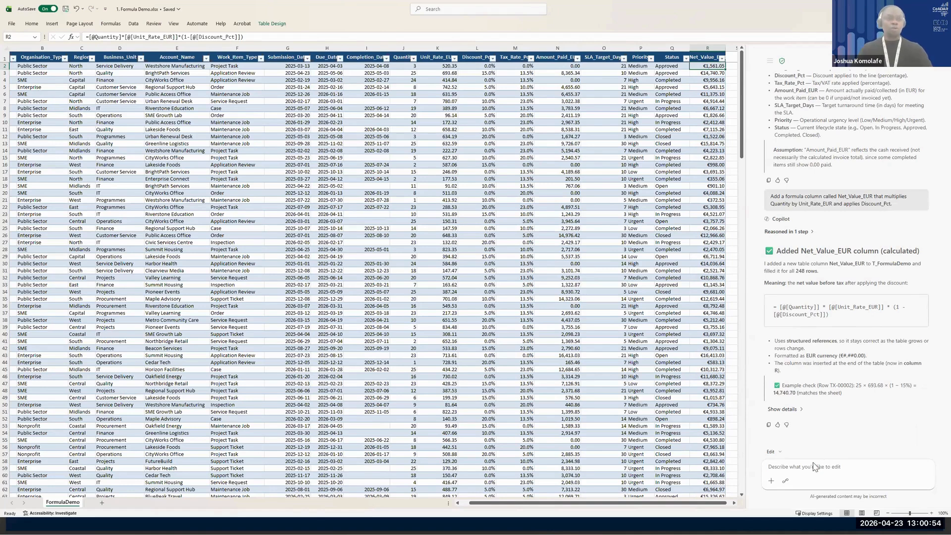
pyautogui.write('Add a formula column called Net_Value_EUR that multiplies Quantity by Unit_Rate_EUR and applies Discount_Pct.')
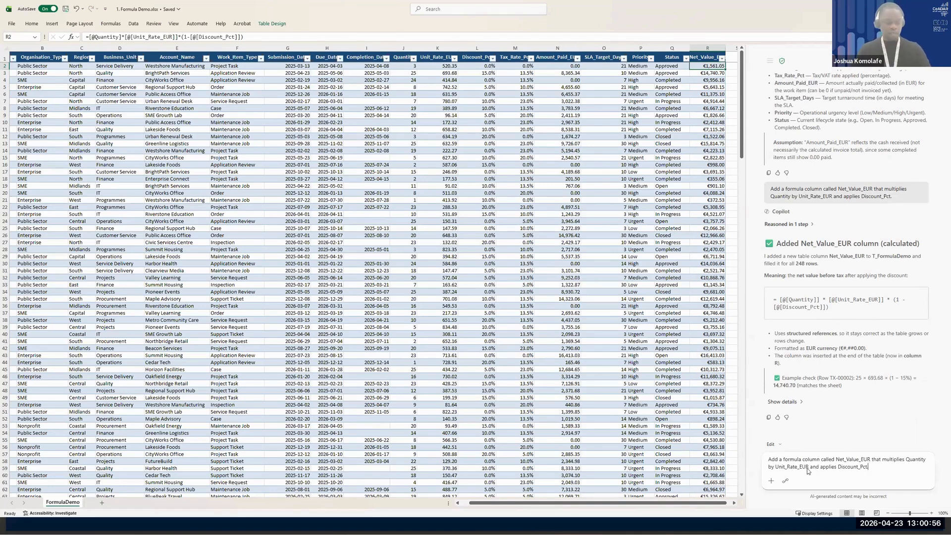
pyautogui.hotkey('ctrl', 'a')
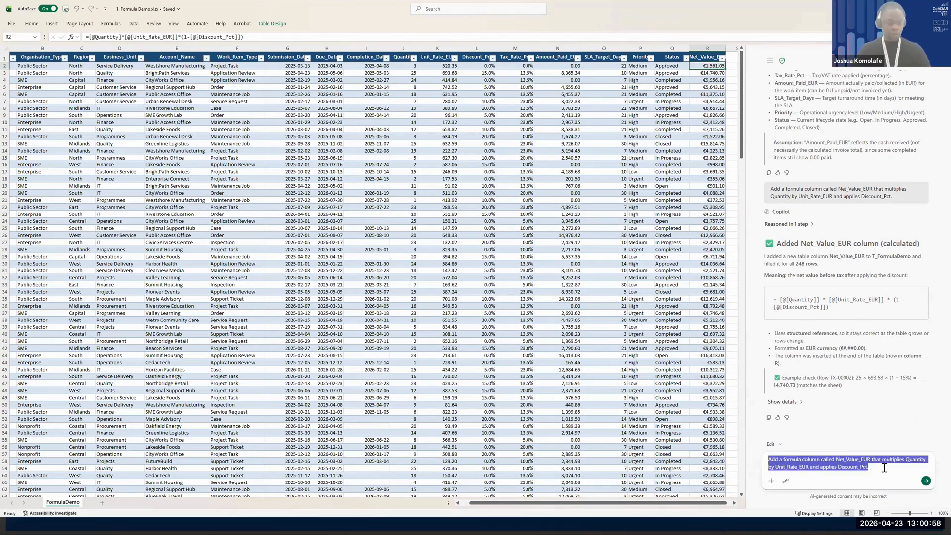
pyautogui.press('BackSpace')
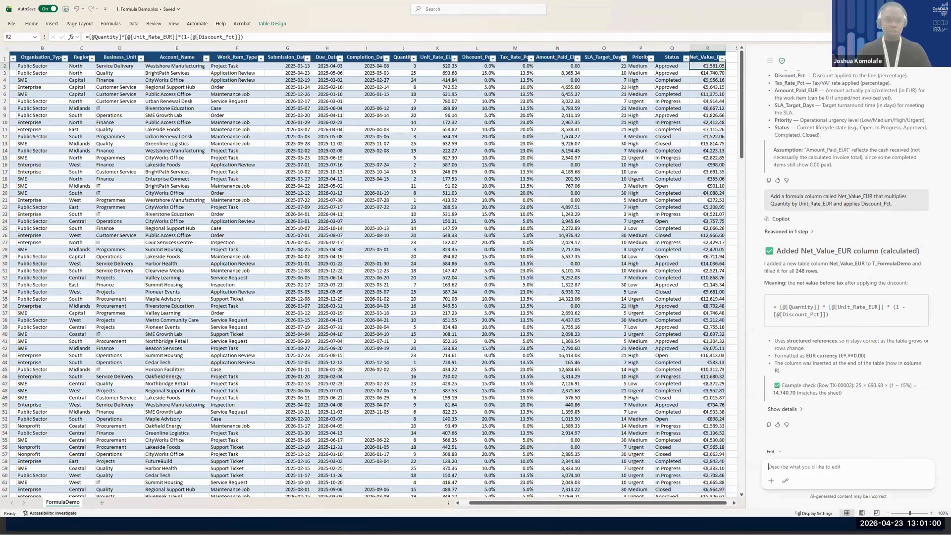
# Ask Copilot to explain the formula in the Net_Value_EUR column in plain English, and read its answer.
pyautogui.hotkey('alt', 'Tab')
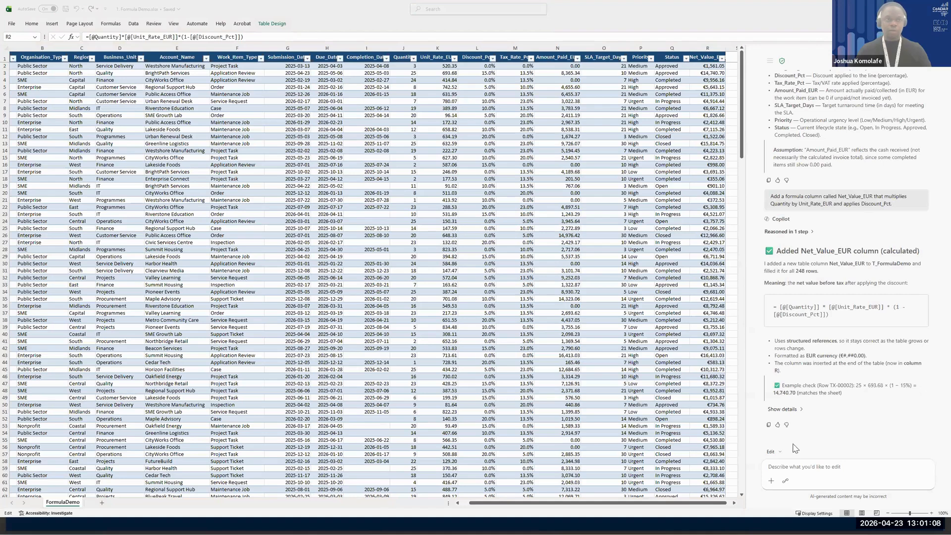
pyautogui.click(794, 467)
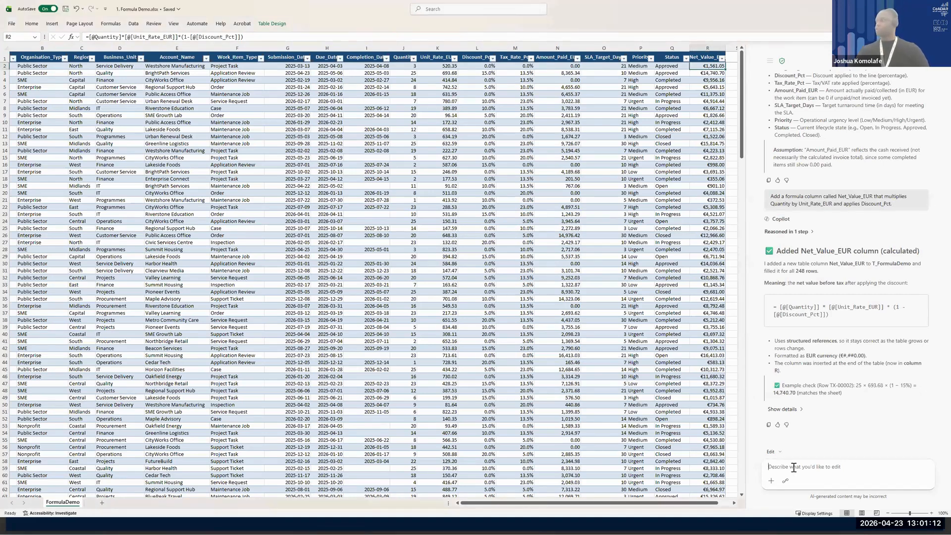
pyautogui.write('Explain the formula in the  Net_Value_EUR column in plain English.')
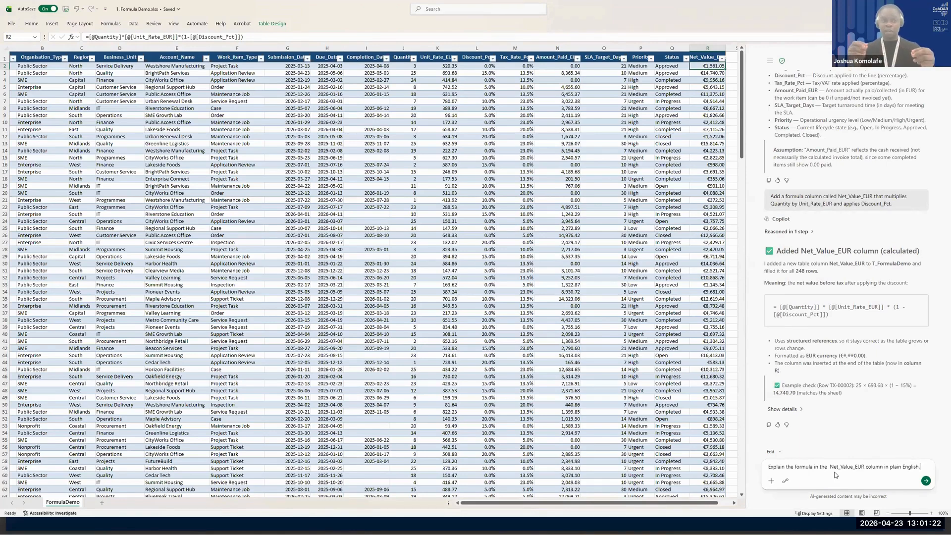
pyautogui.press('Return')
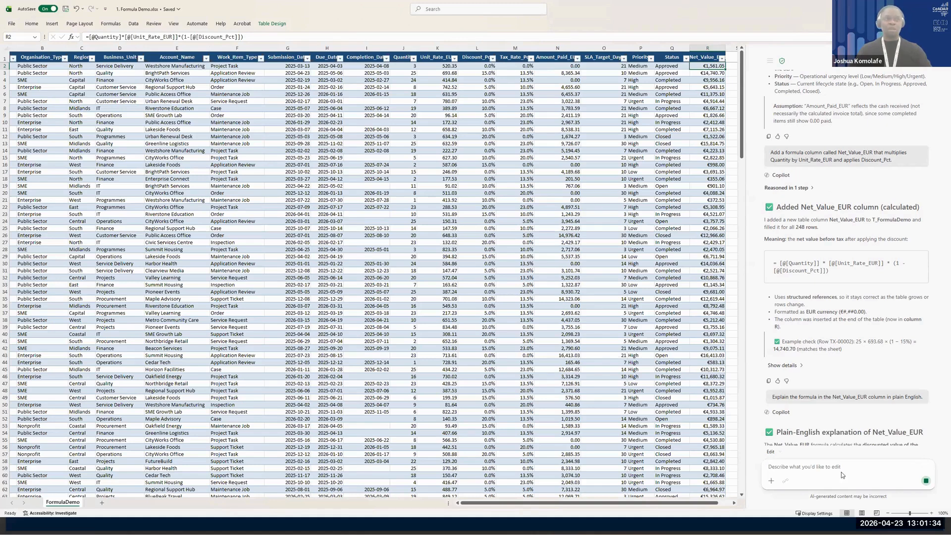
pyautogui.scroll(-3, 909, 252)
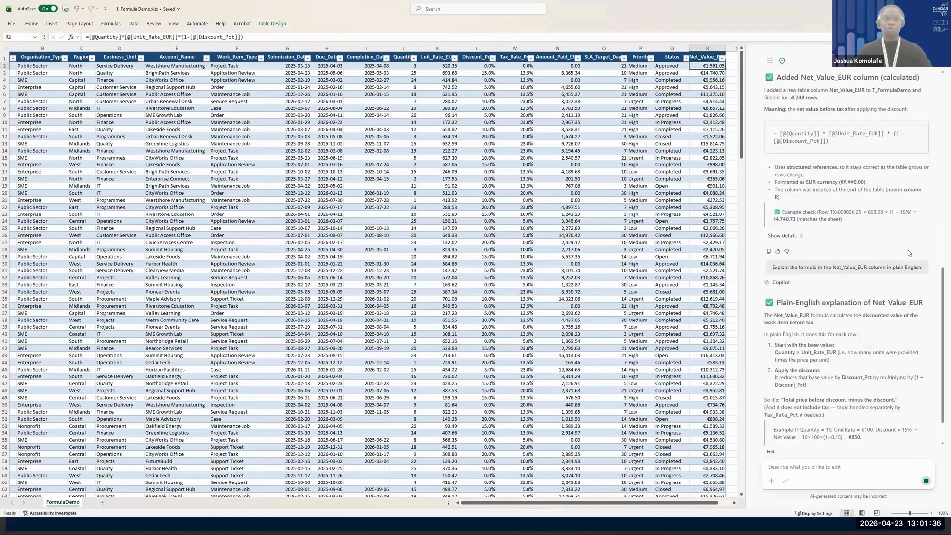
pyautogui.scroll(-1, 910, 256)
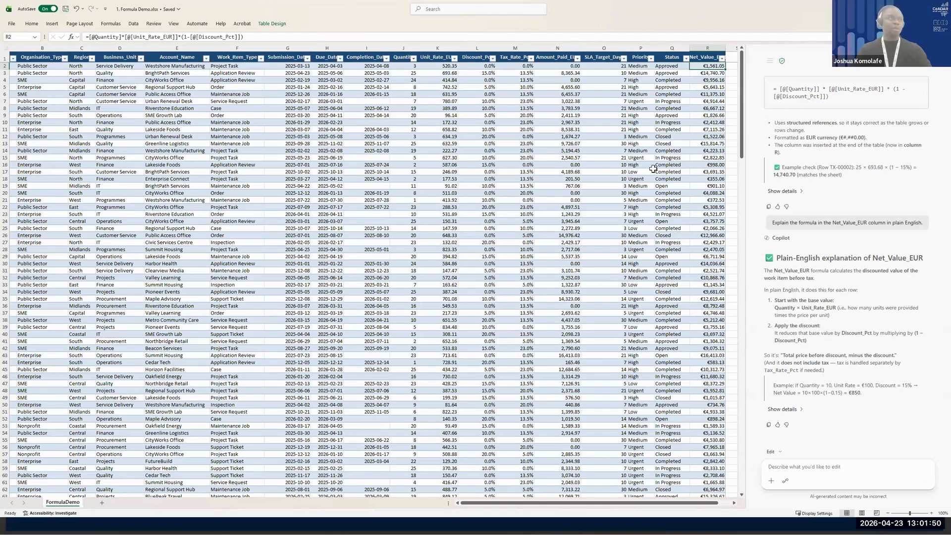
# Compare Copilot's explanation with the Discount_Pct and Net_Value_EUR values in the first rows of the table.
pyautogui.click(479, 66)
pyautogui.click(472, 73)
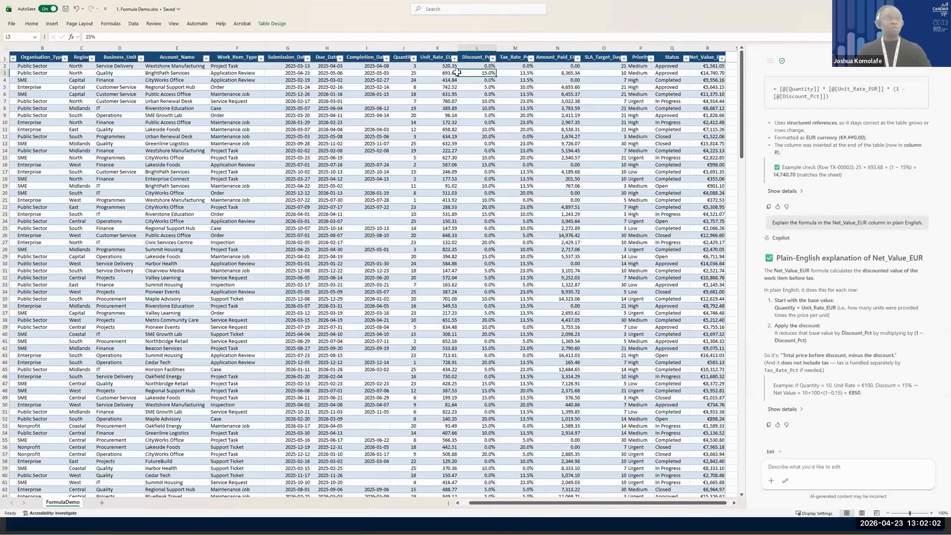
pyautogui.click(714, 74)
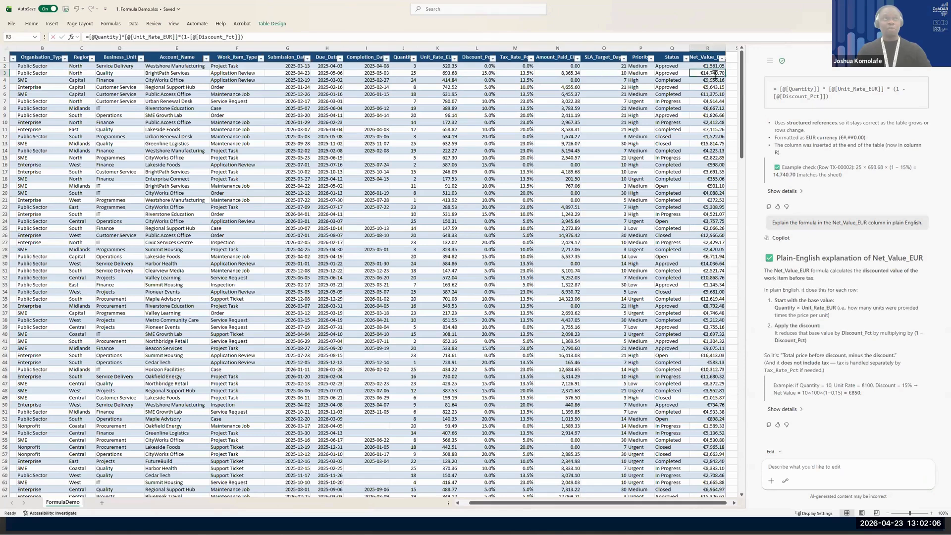
pyautogui.doubleClick(702, 73)
pyautogui.click(692, 73)
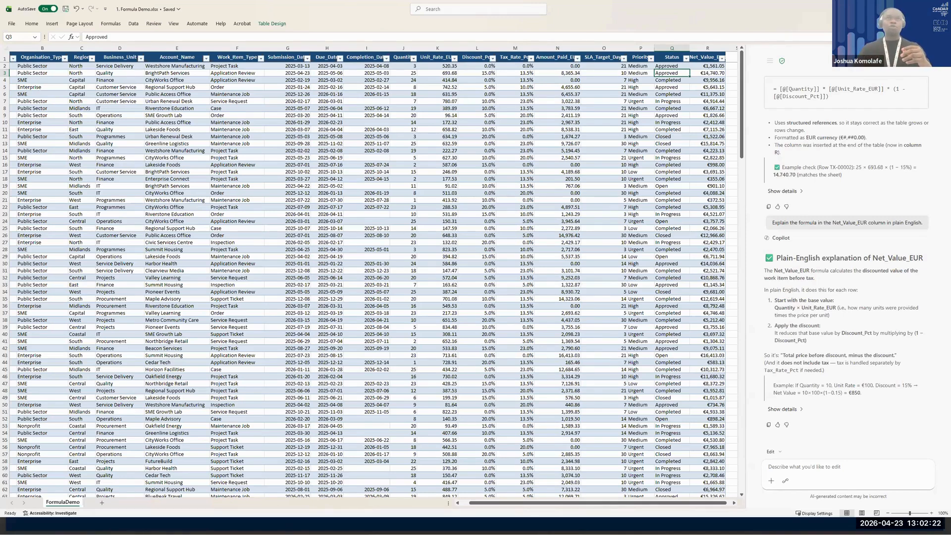
# Switch to the workbook 2. Messy Cleanup.xlsx and maximise its window.
pyautogui.hotkey('alt', 'Tab')
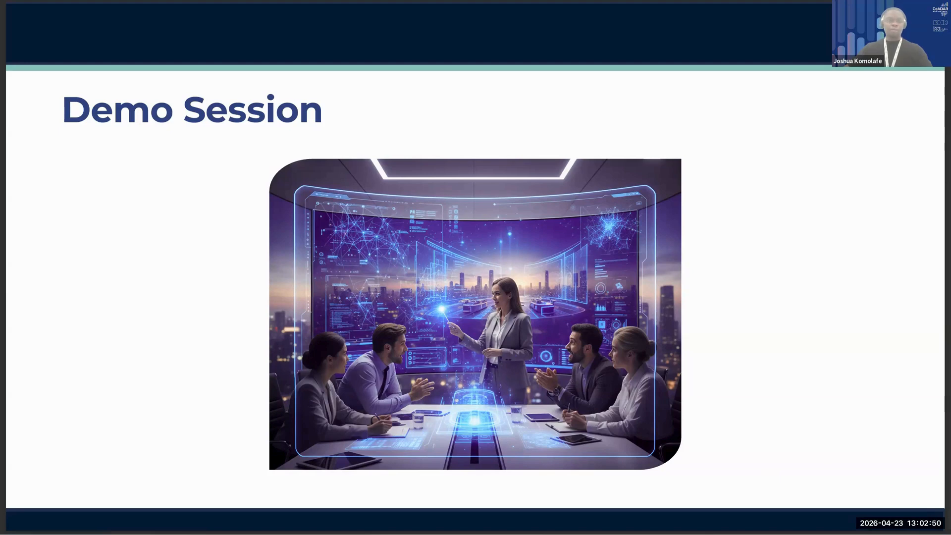
pyautogui.hotkey('alt', 'Tab')
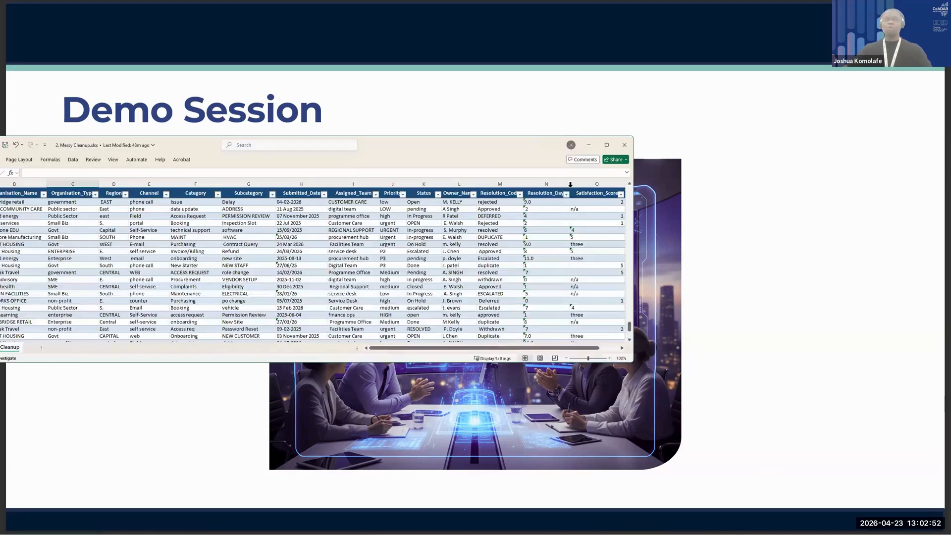
pyautogui.click(609, 145)
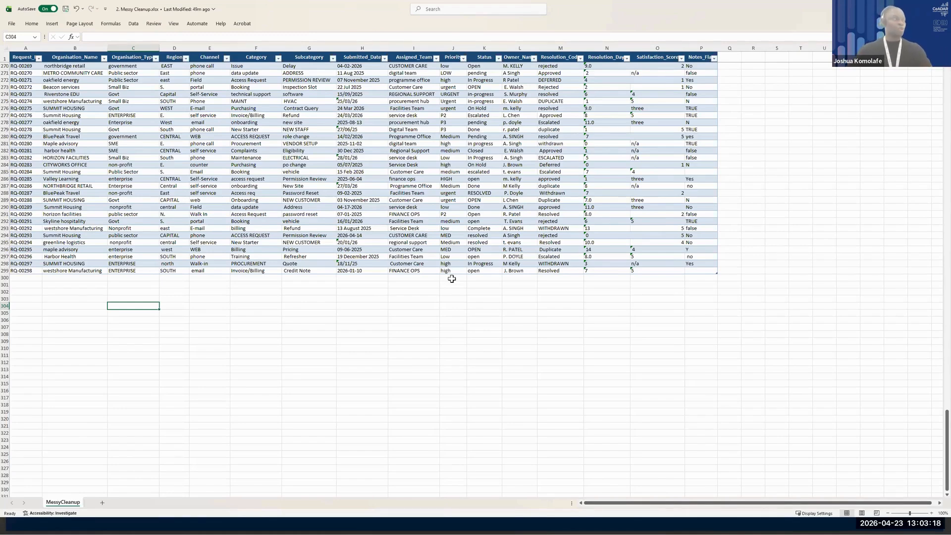
# Examine the MessyCleanup table from its first row for inconsistent entries, including the Assigned_Team and Notes_Flag columns.
pyautogui.scroll(20, 452, 279)
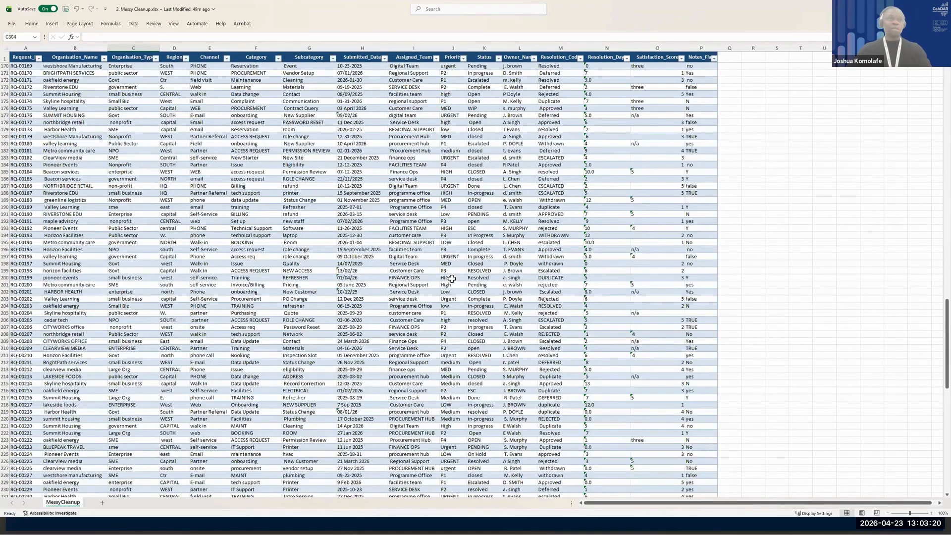
pyautogui.scroll(20, 452, 279)
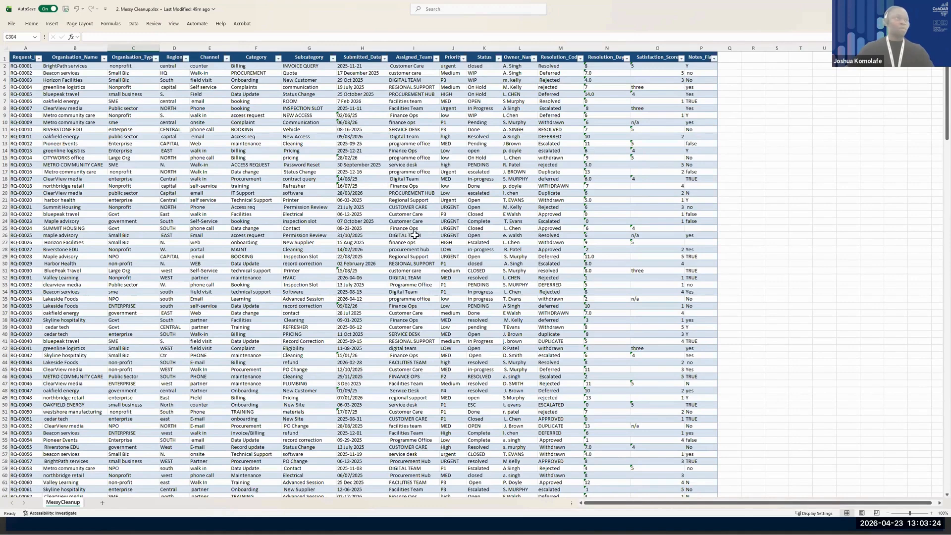
pyautogui.click(397, 193)
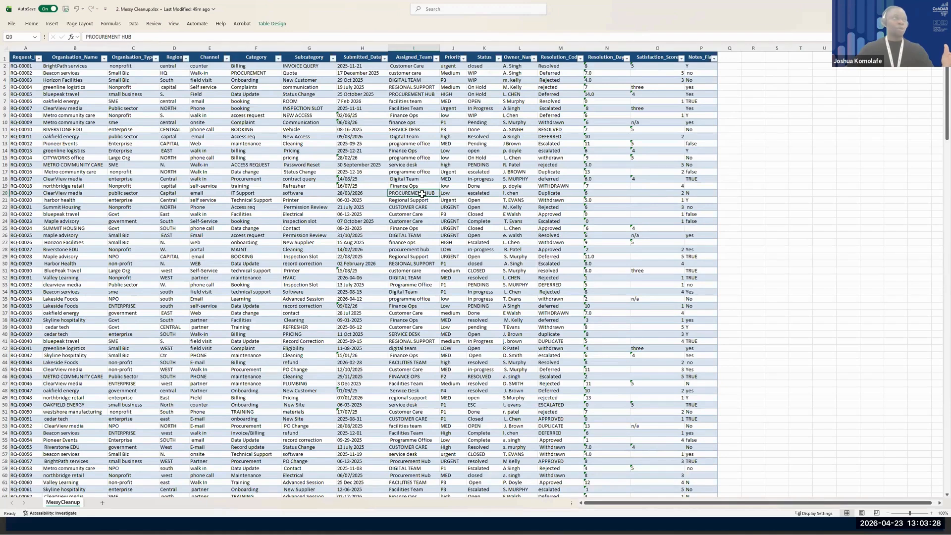
pyautogui.click(413, 199)
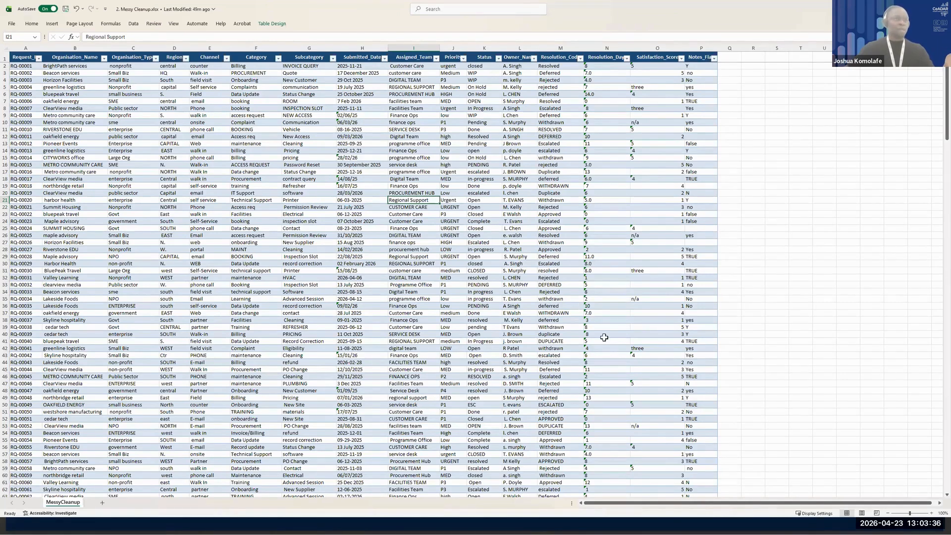
pyautogui.click(692, 101)
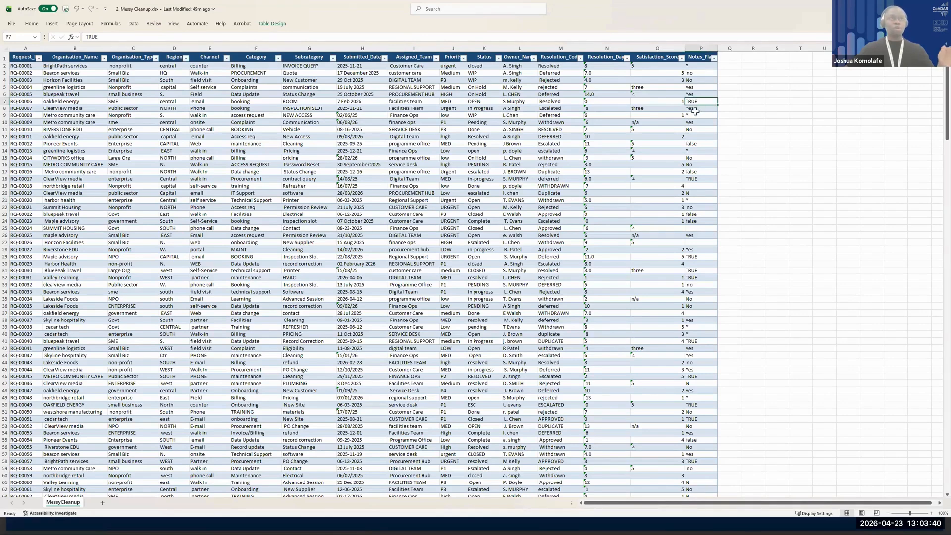
pyautogui.click(695, 110)
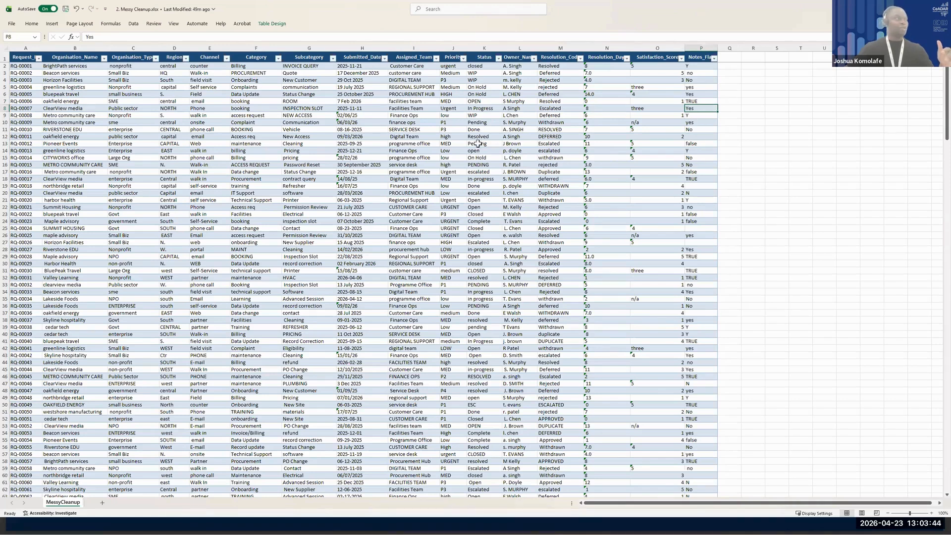
# Open Copilot in this workbook, ask it to briefly explain what the data set represents and each column means, and read its answer.
pyautogui.click(31, 24)
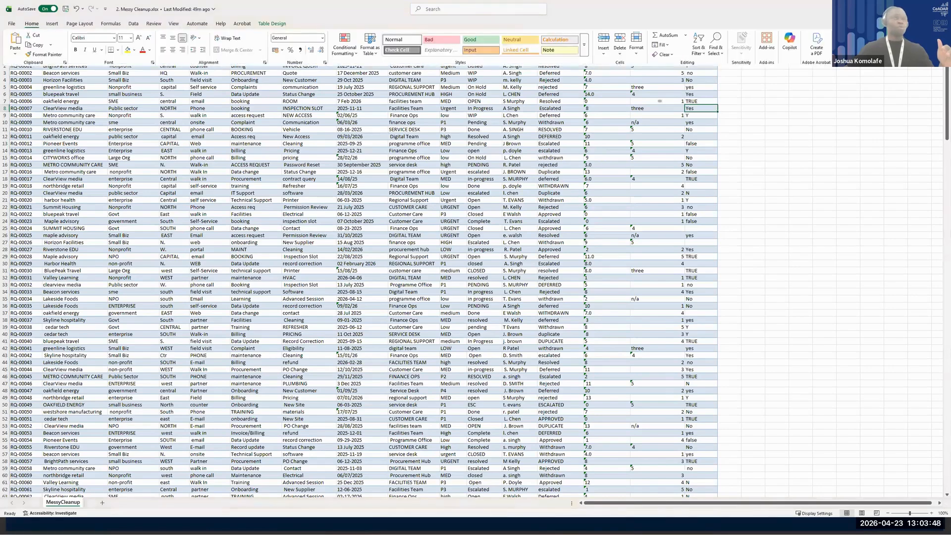
pyautogui.click(784, 50)
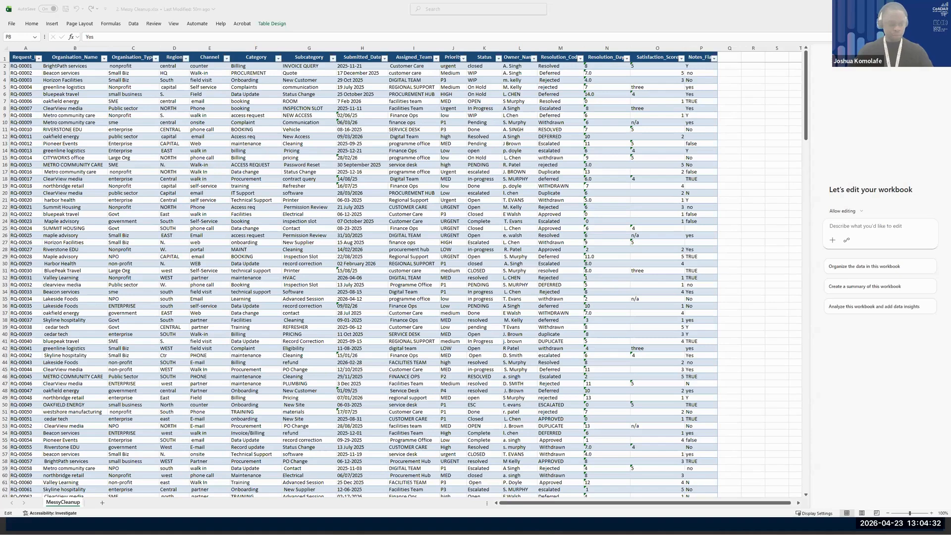
pyautogui.press('Escape')
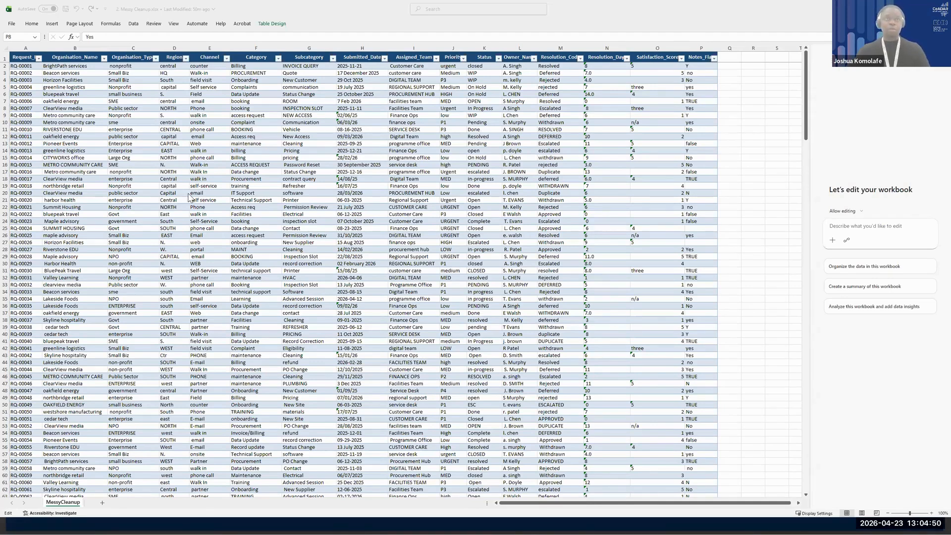
pyautogui.click(850, 227)
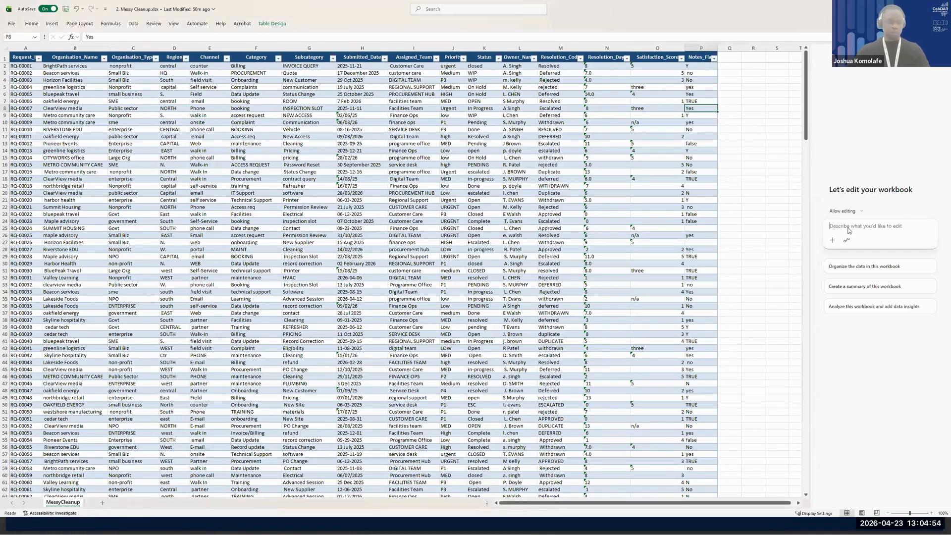
pyautogui.write('Briefly explain what these data set represents and what each column means.')
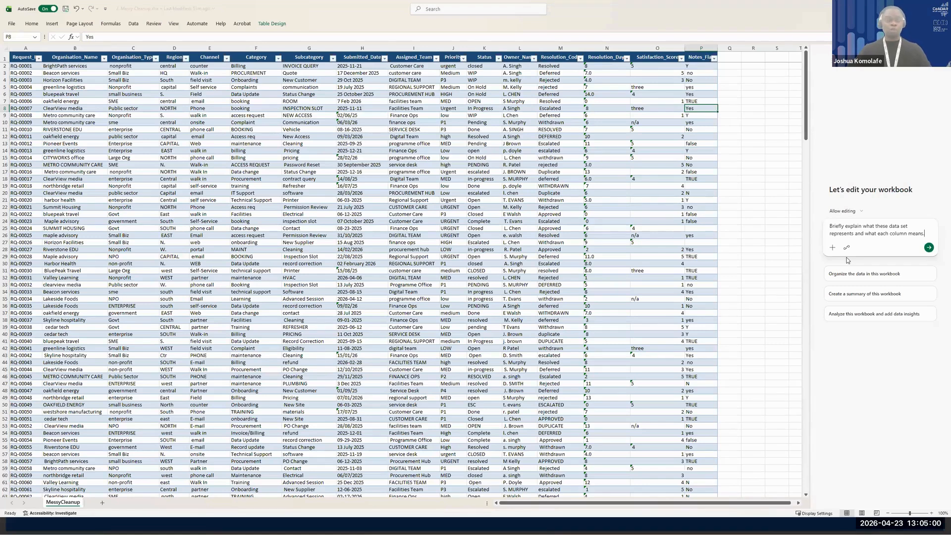
pyautogui.click(929, 247)
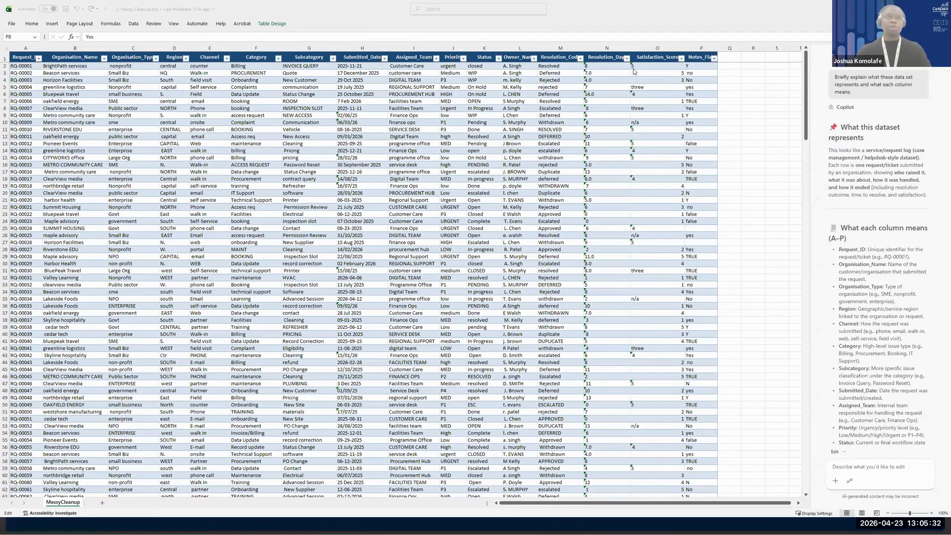
pyautogui.scroll(-5, 911, 309)
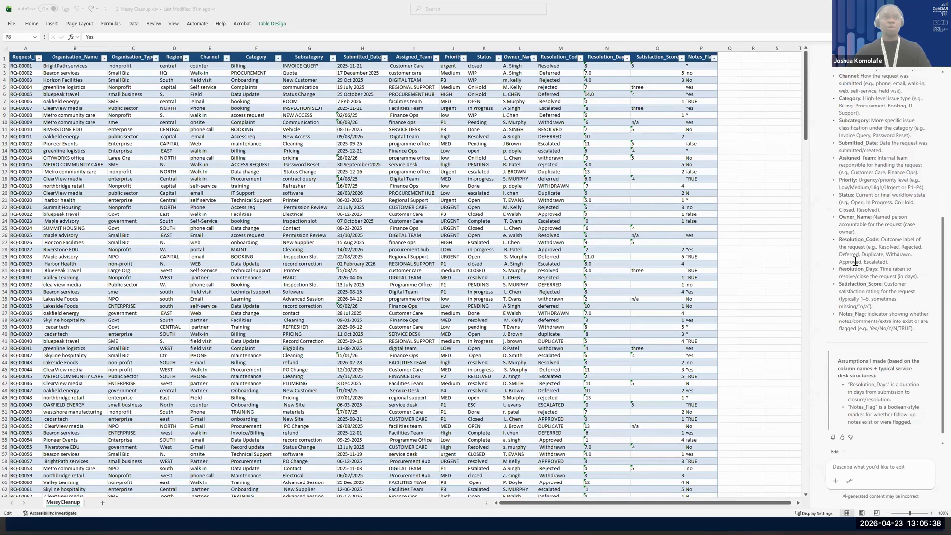
pyautogui.scroll(3, 878, 197)
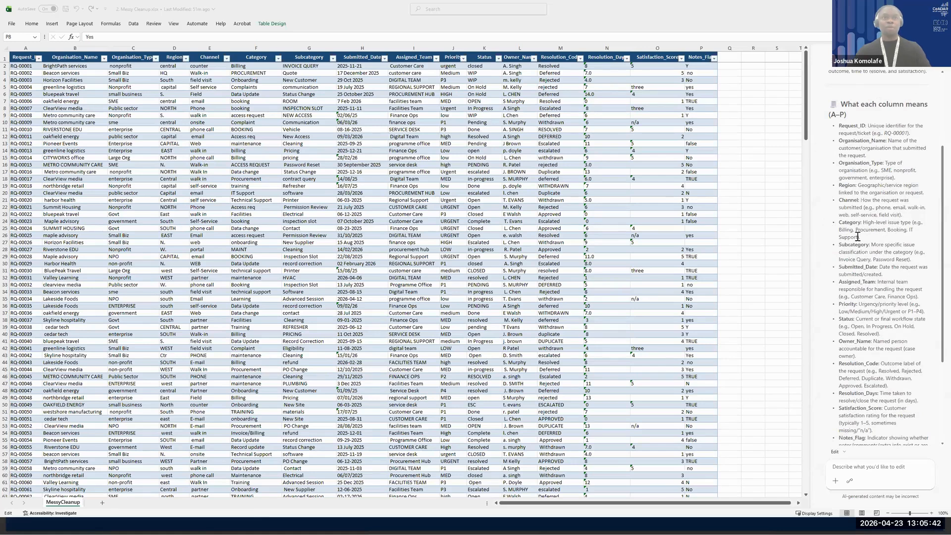
# Ask Copilot to clean the table and standardise capitalisation, spacing, date formats, region values, channel values, priority values, and status values.
pyautogui.click(870, 468)
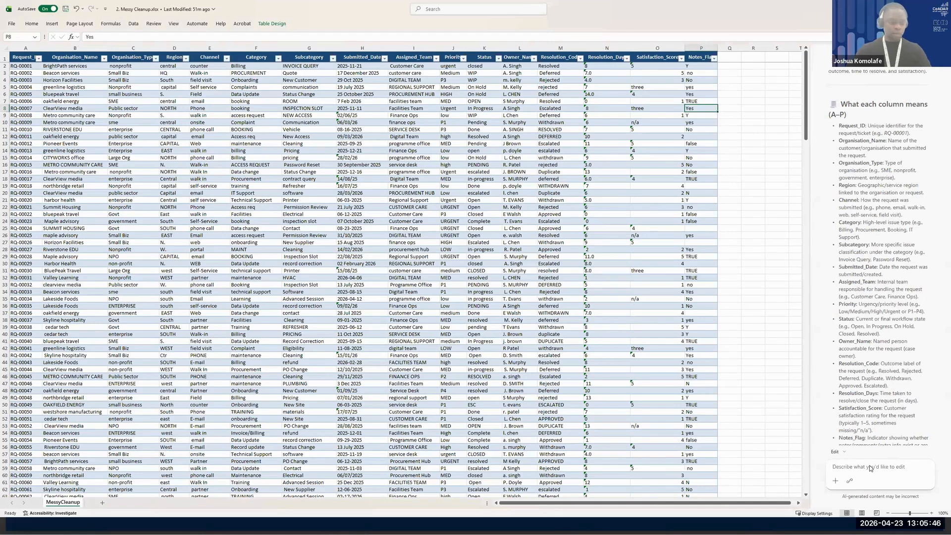
pyautogui.write('Clean this table and standardise capitalisation, spacing, date formats, region values, channel values, priority values, and status values.')
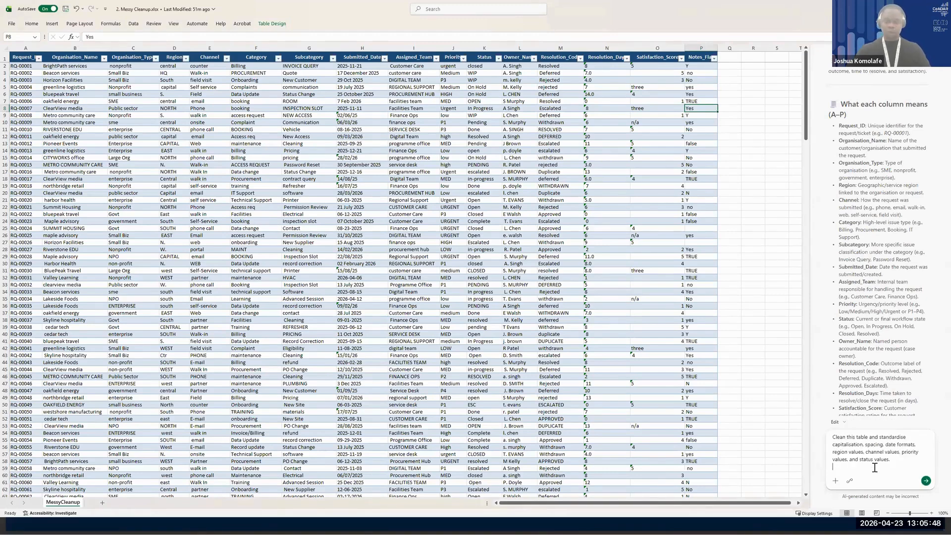
pyautogui.press('BackSpace')
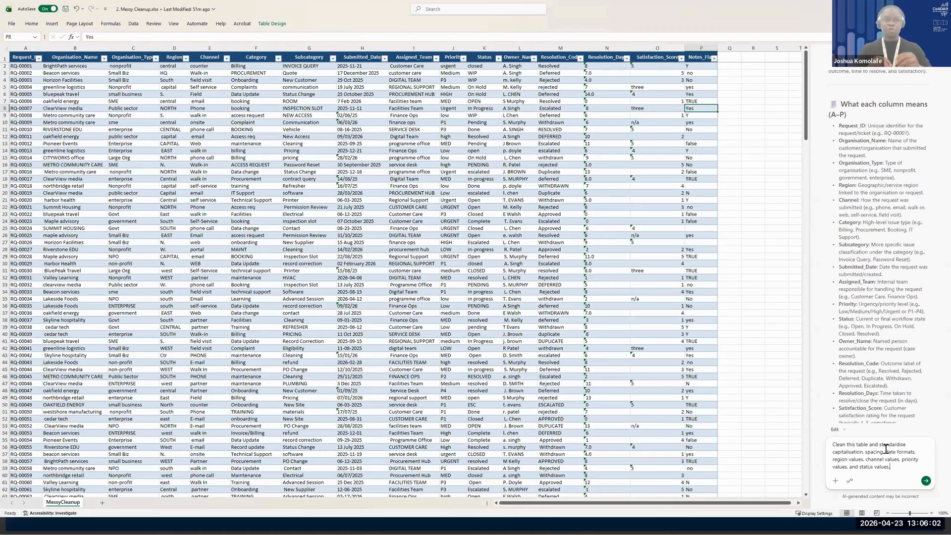
pyautogui.click(926, 482)
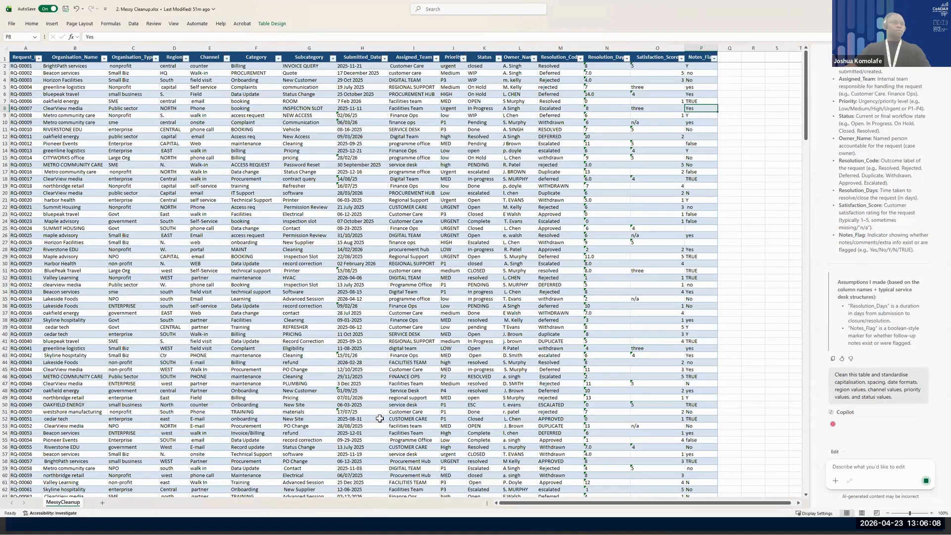
# Look through the MessyCleanup table from its first to last row while Copilot works, and return to the first rows.
pyautogui.scroll(-3, 380, 418)
pyautogui.scroll(-17, 380, 418)
pyautogui.scroll(-20, 381, 426)
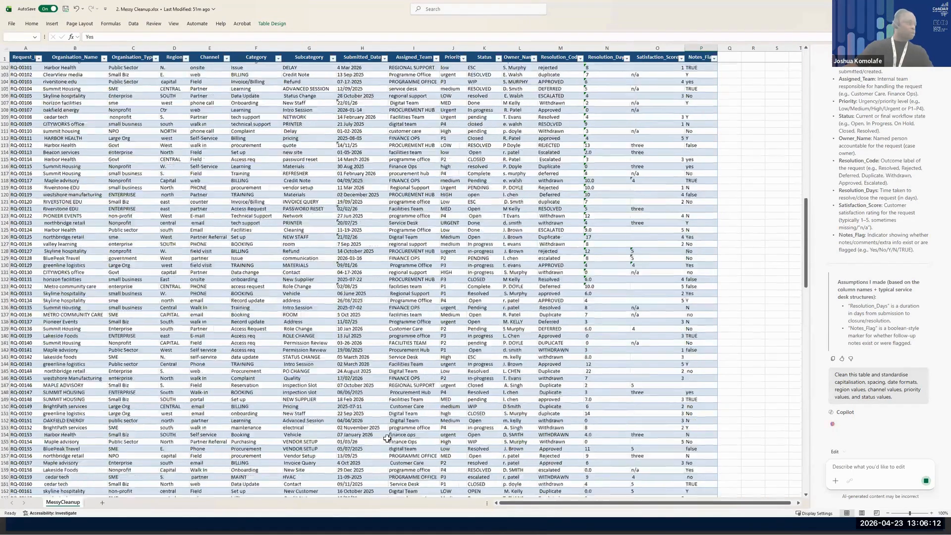
pyautogui.scroll(-20, 388, 440)
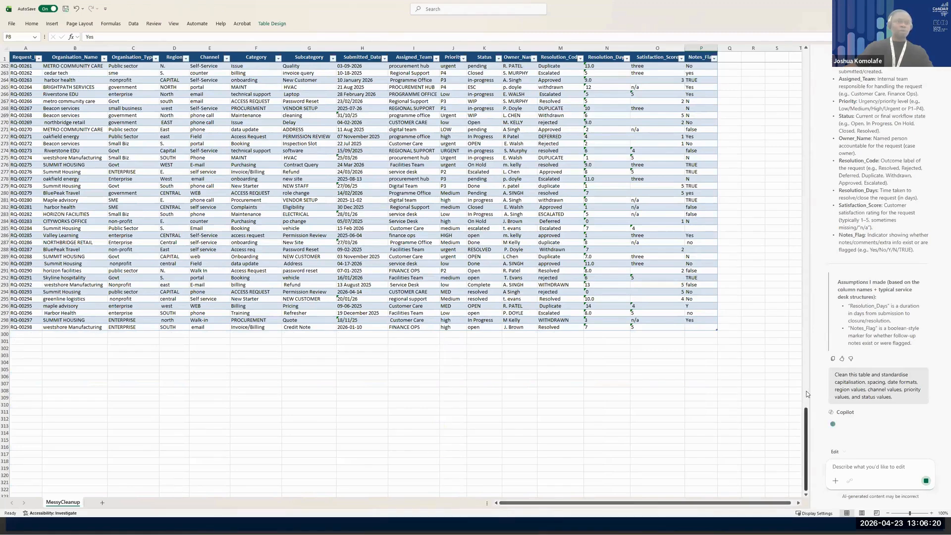
pyautogui.moveTo(807, 411); pyautogui.dragTo(747, 264)
pyautogui.moveTo(780, 170); pyautogui.dragTo(785, 90)
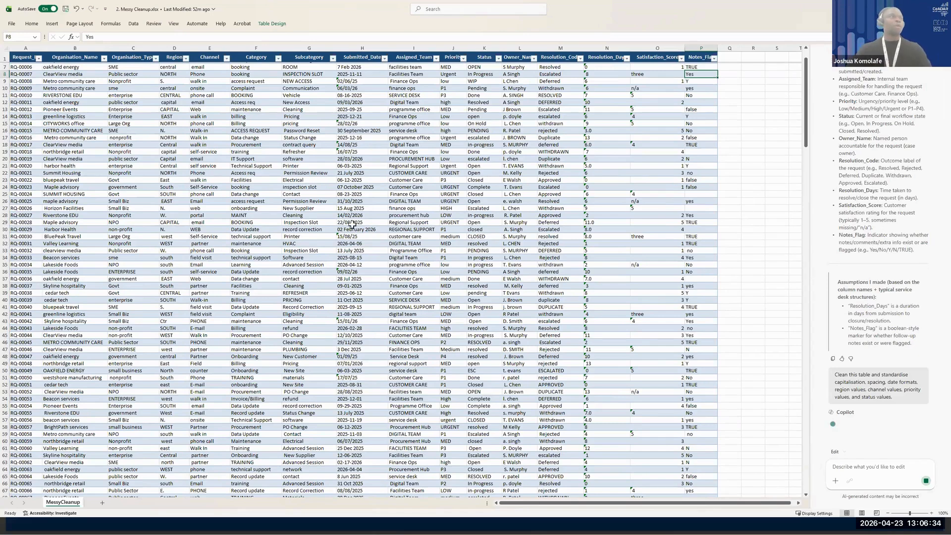
pyautogui.scroll(2, 410, 227)
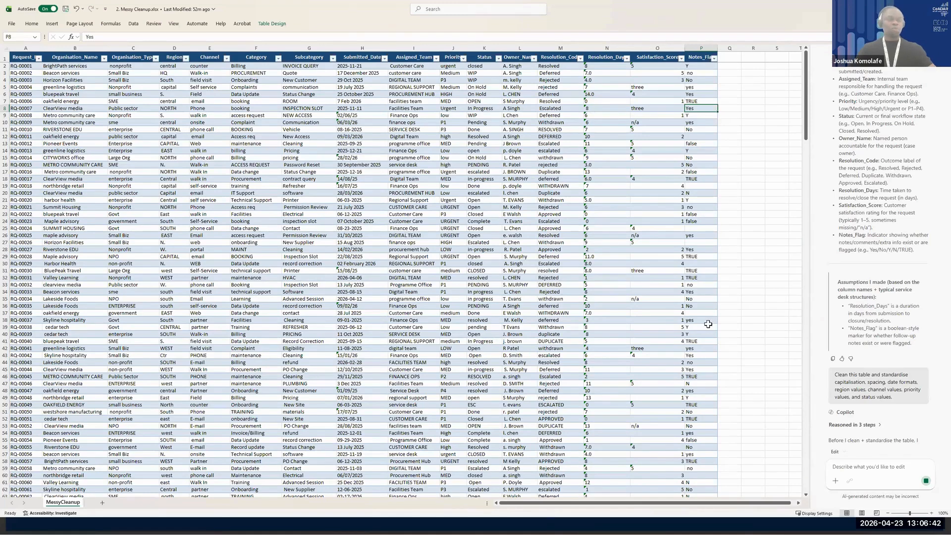
# Read Copilot's questions on date, priority and region standardisation and reply with the selections 1, 2, 1.
pyautogui.scroll(-3, 880, 260)
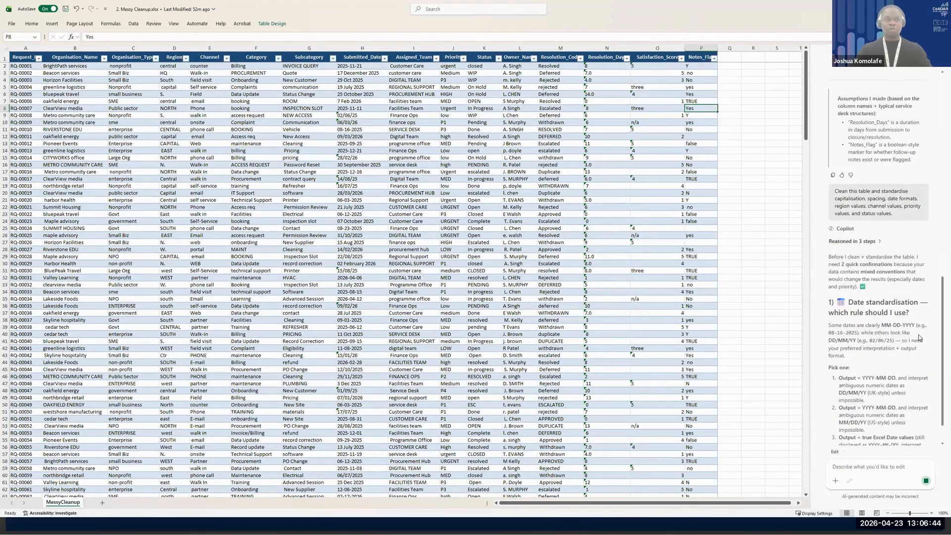
pyautogui.scroll(-1, 919, 337)
pyautogui.scroll(-4, 889, 361)
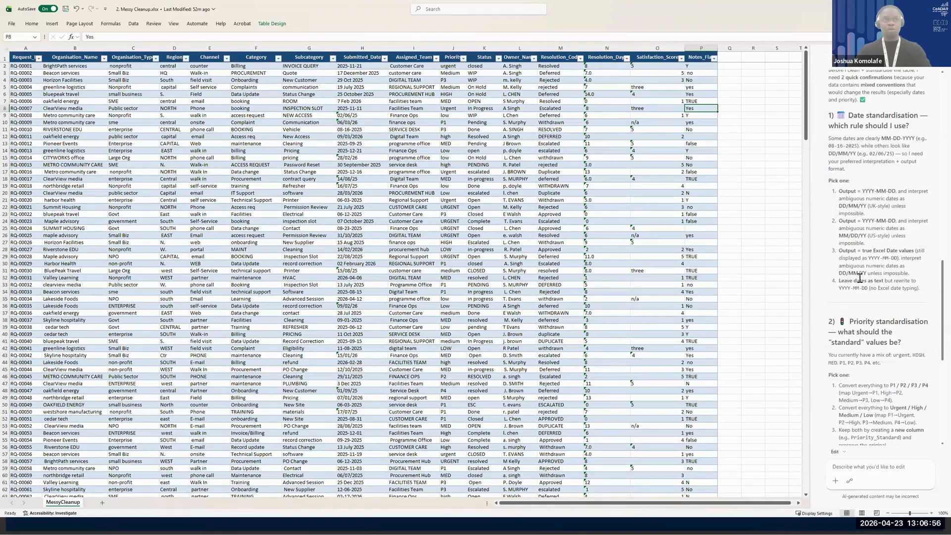
pyautogui.click(853, 467)
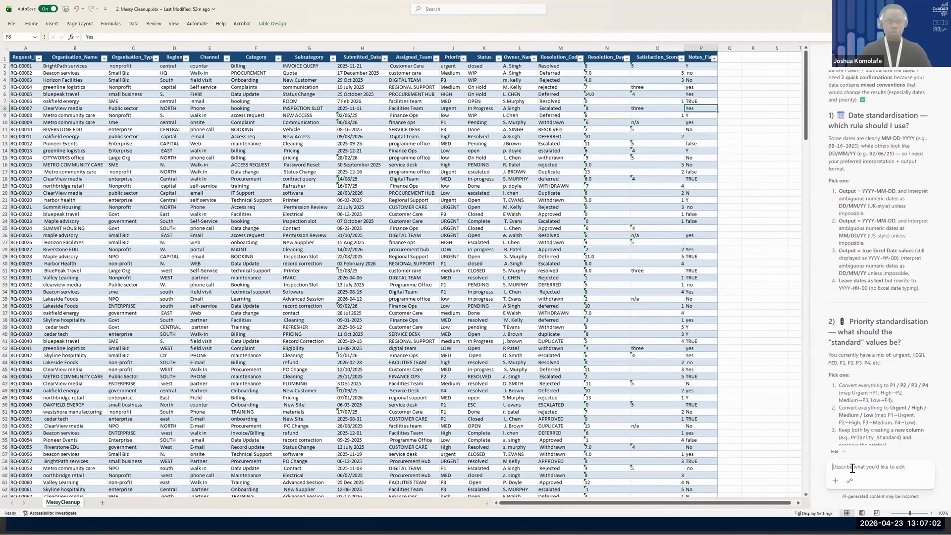
pyautogui.write('1.')
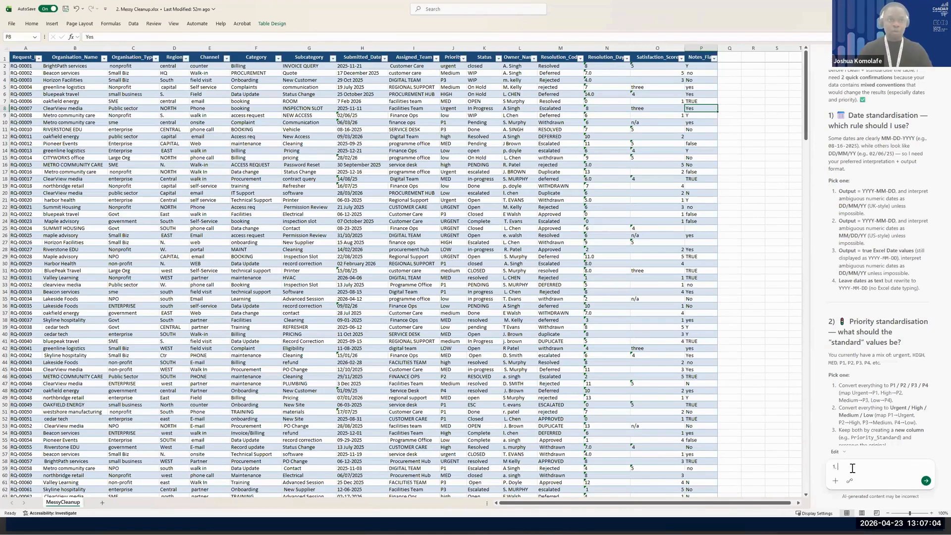
pyautogui.scroll(-3, 869, 288)
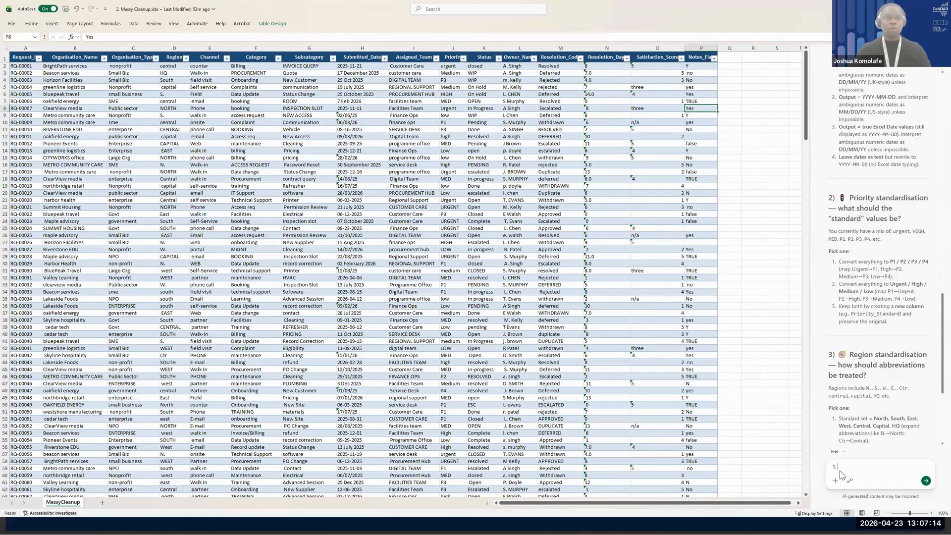
pyautogui.write('2,')
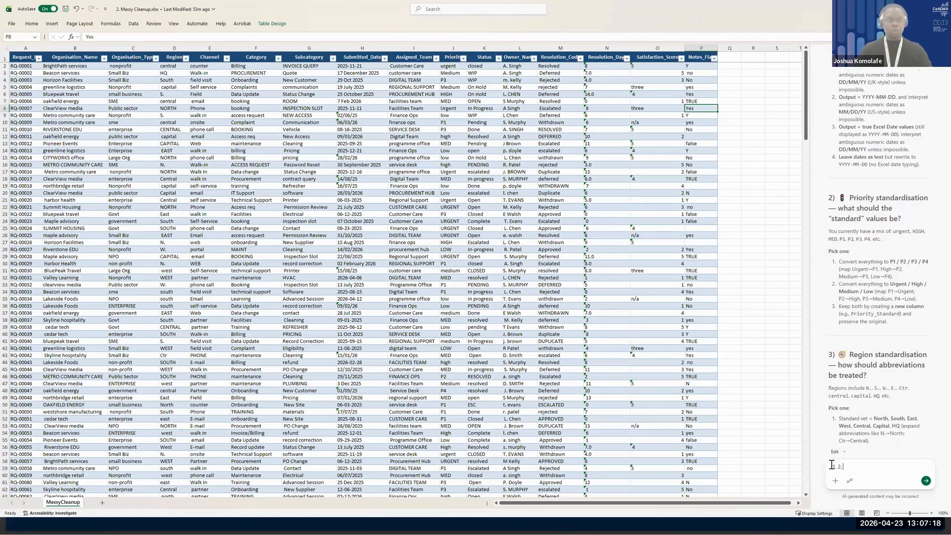
pyautogui.scroll(-3, 858, 351)
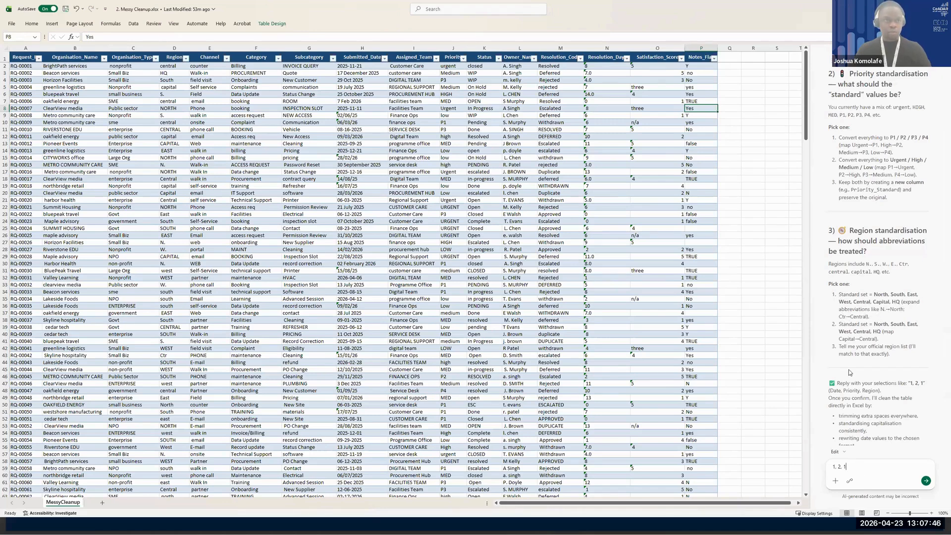
pyautogui.scroll(-2, 850, 372)
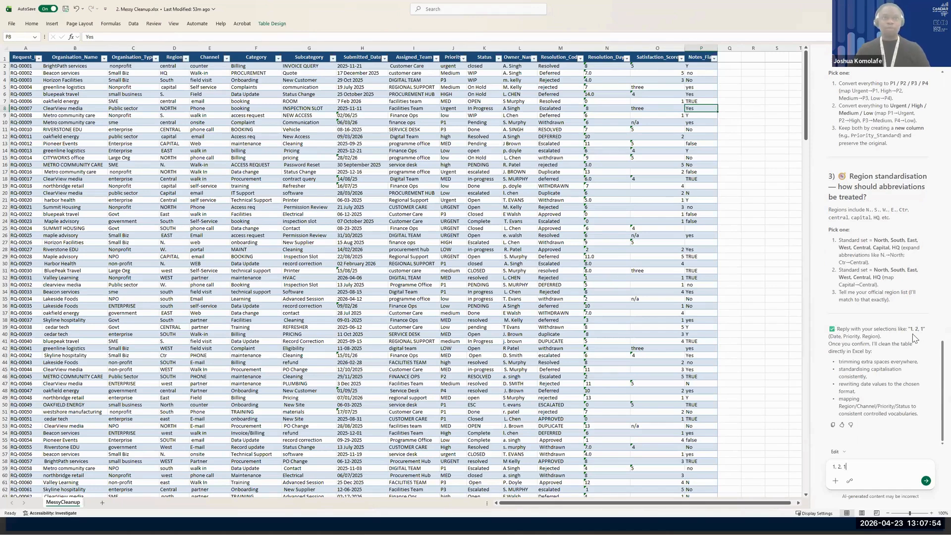
pyautogui.scroll(8, 919, 332)
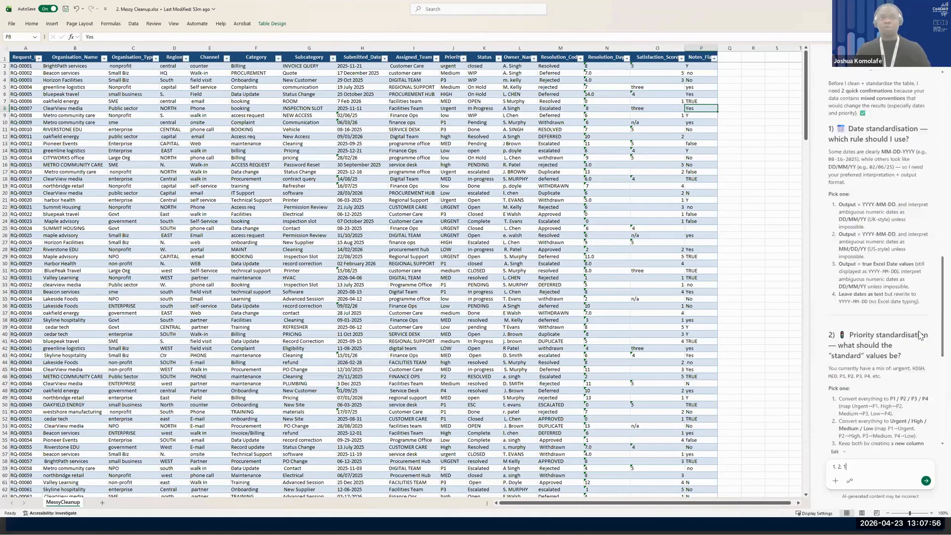
pyautogui.click(925, 482)
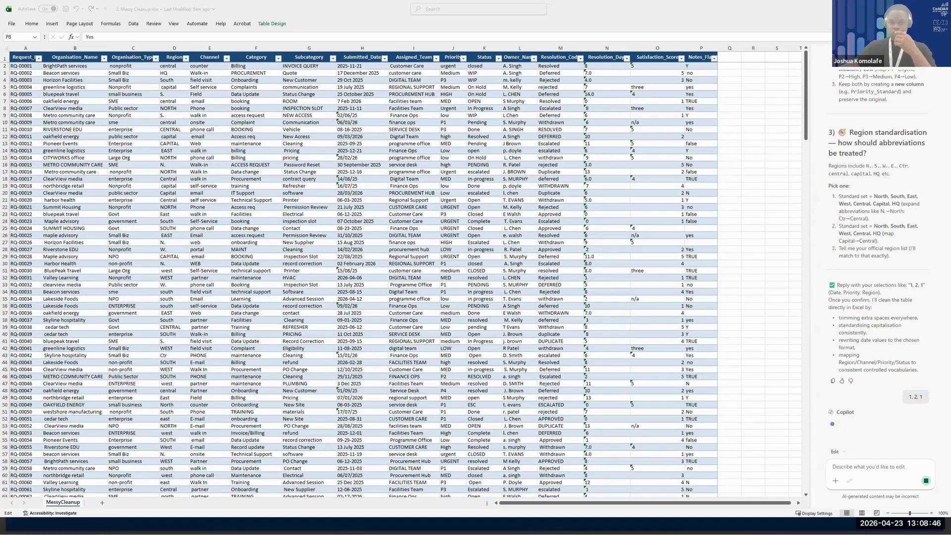
# Select the Resolution_Days column and review its entries down the table while Copilot processes the cleanup.
pyautogui.click(607, 47)
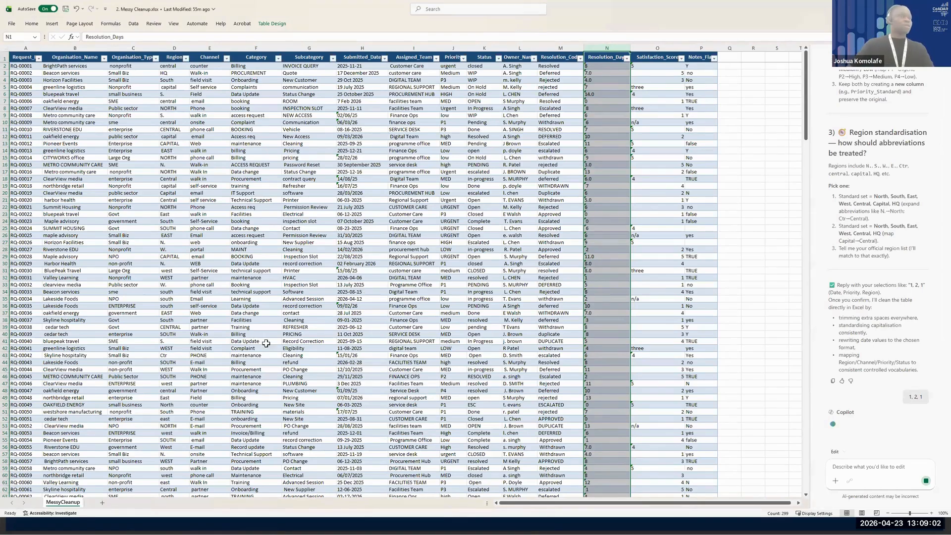
pyautogui.scroll(-13, 266, 343)
pyautogui.scroll(-3, 268, 346)
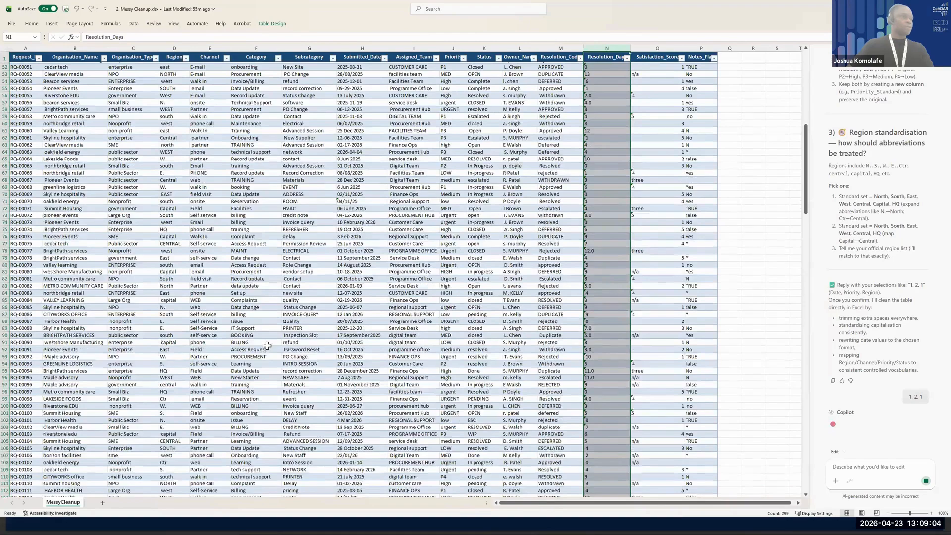
pyautogui.scroll(-10, 267, 345)
pyautogui.scroll(-16, 268, 345)
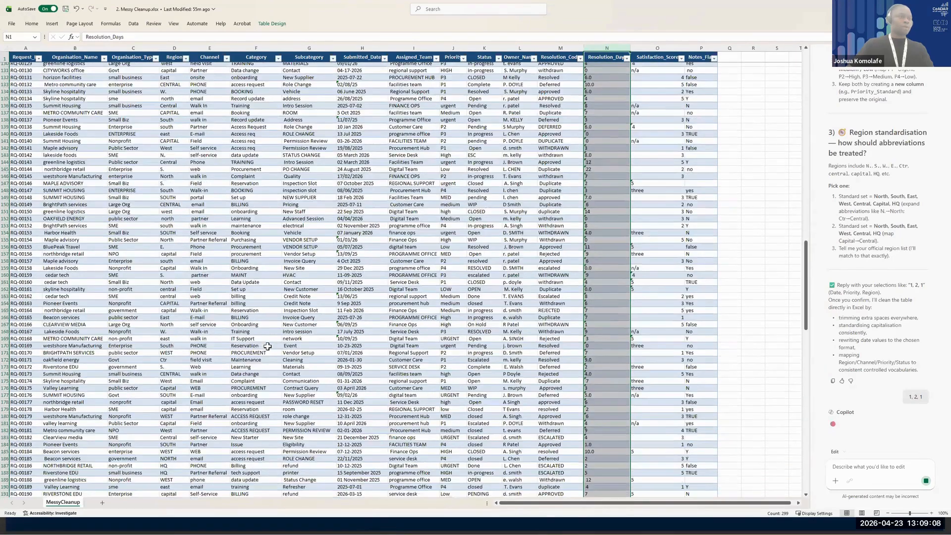
pyautogui.scroll(-4, 268, 346)
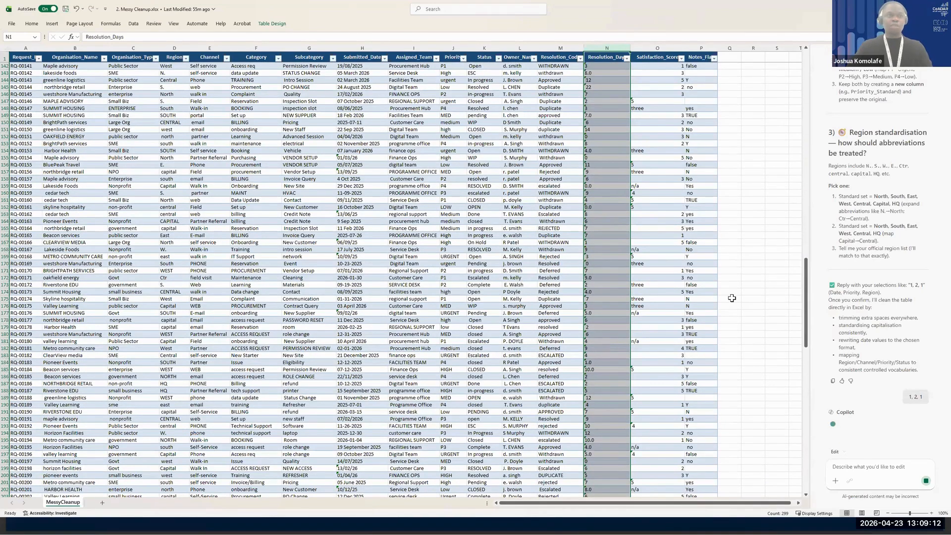
pyautogui.scroll(17, 723, 297)
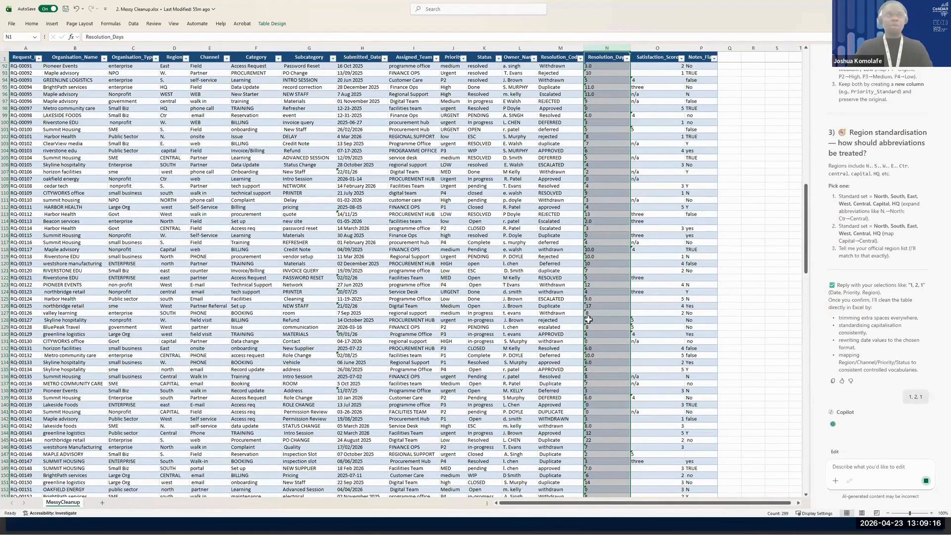
pyautogui.scroll(20, 588, 319)
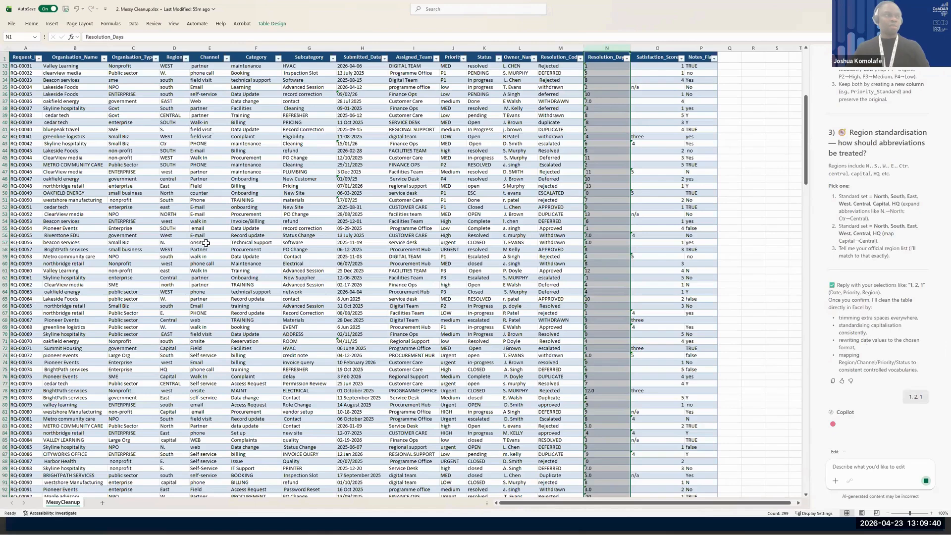
pyautogui.scroll(10, 207, 243)
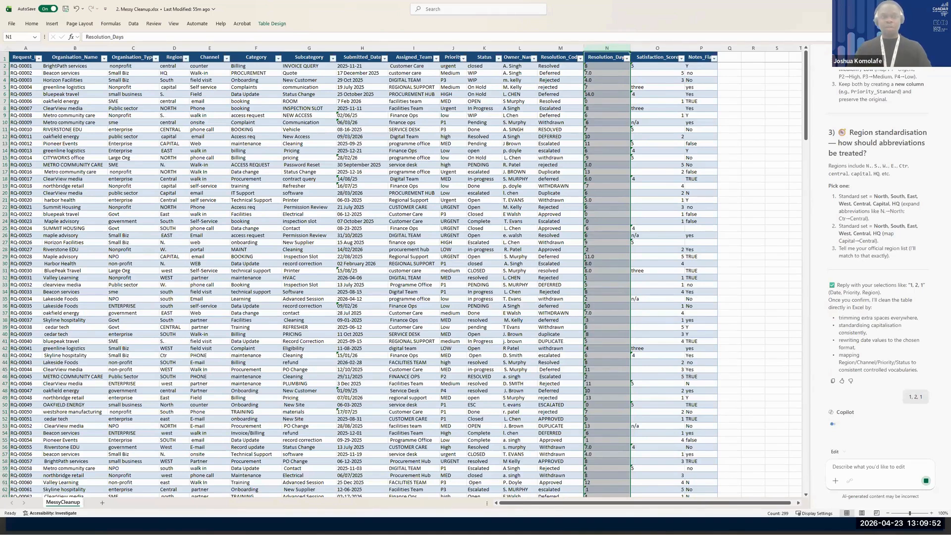
pyautogui.scroll(-8, 362, 277)
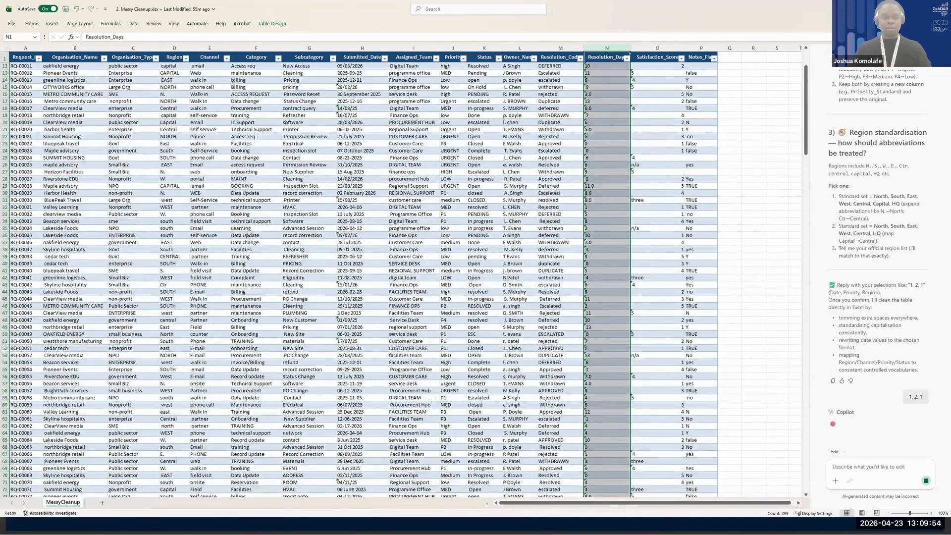
pyautogui.scroll(8, 361, 277)
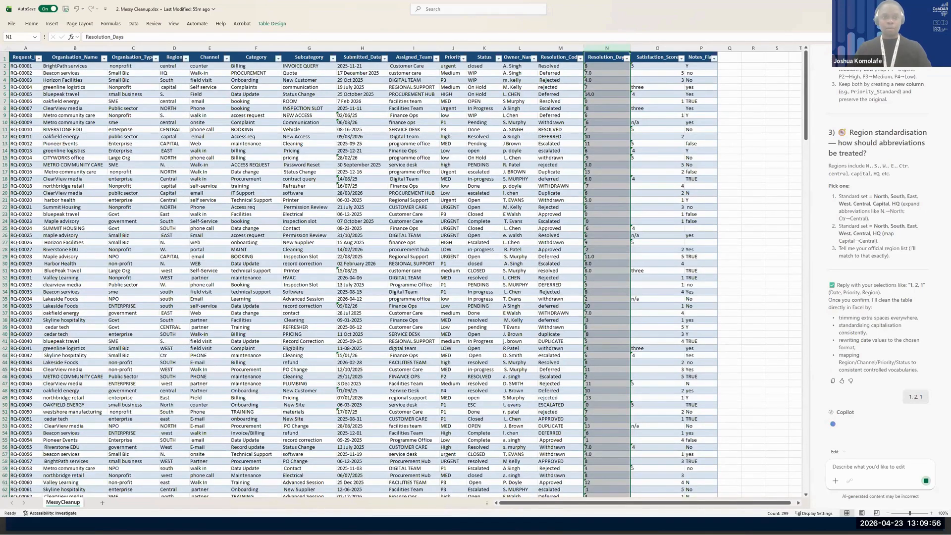
# Return to the MessyCleanup table and read Copilot's summary of the cleanup and the assumptions it applied.
pyautogui.hotkey('alt', 'Tab')
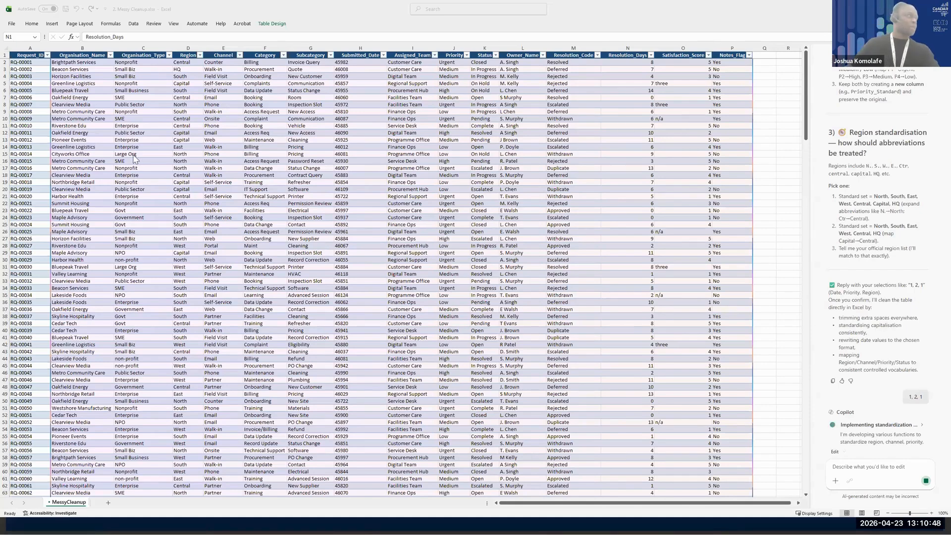
pyautogui.click(258, 121)
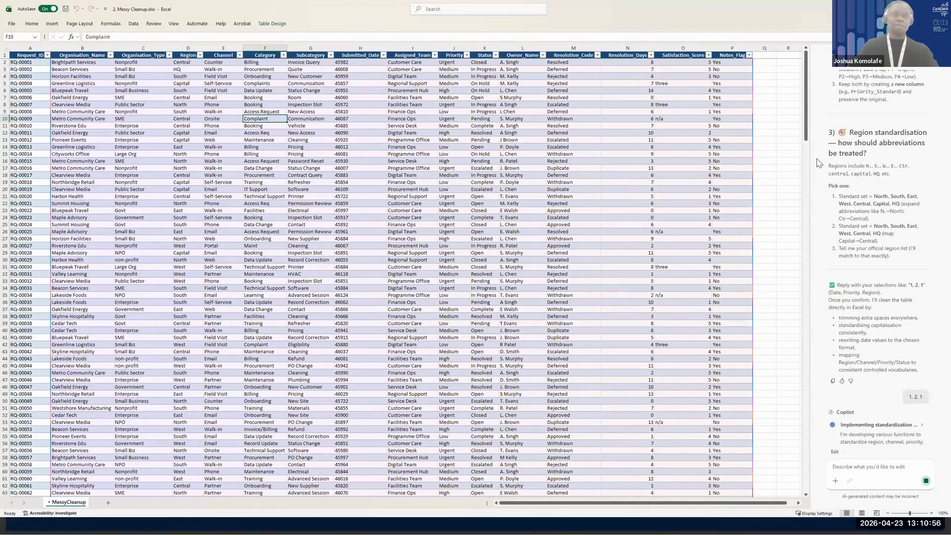
pyautogui.scroll(-3, 773, 166)
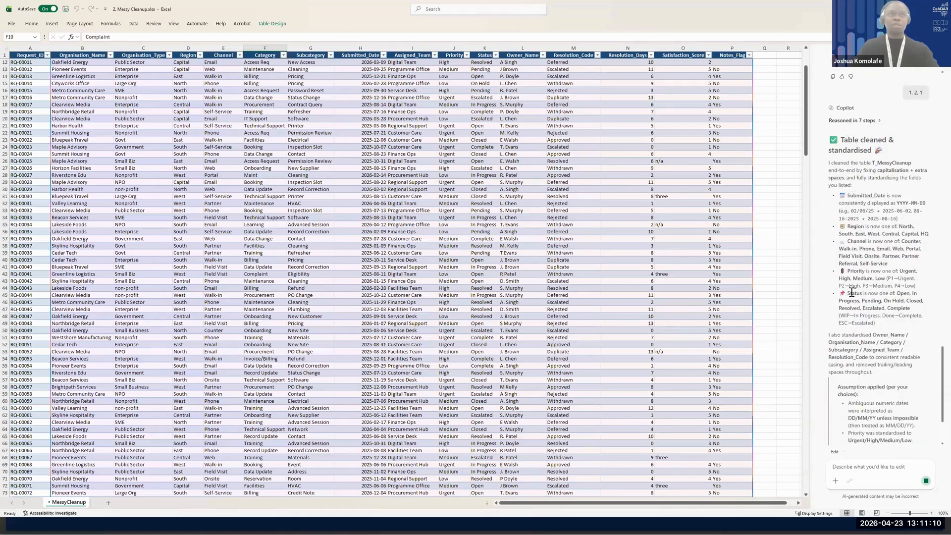
pyautogui.scroll(5, 839, 177)
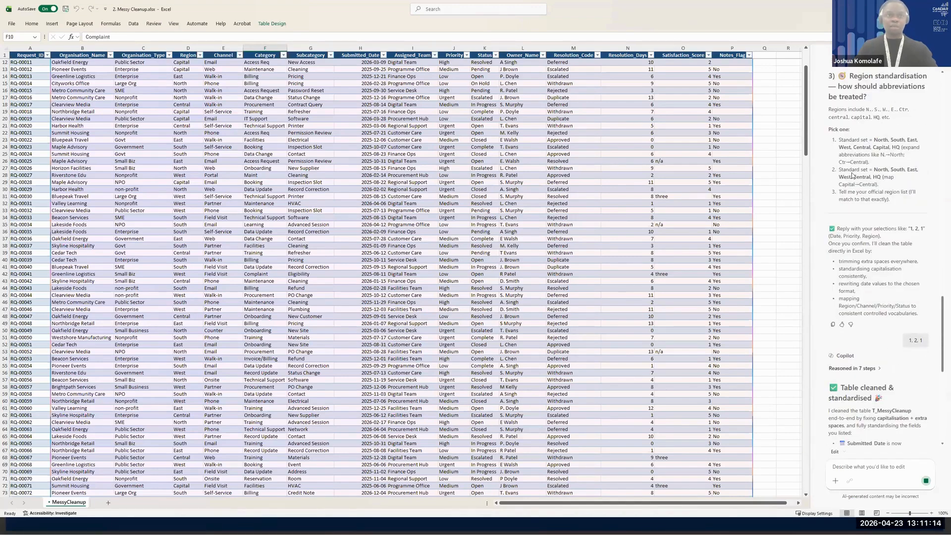
pyautogui.scroll(-4, 880, 133)
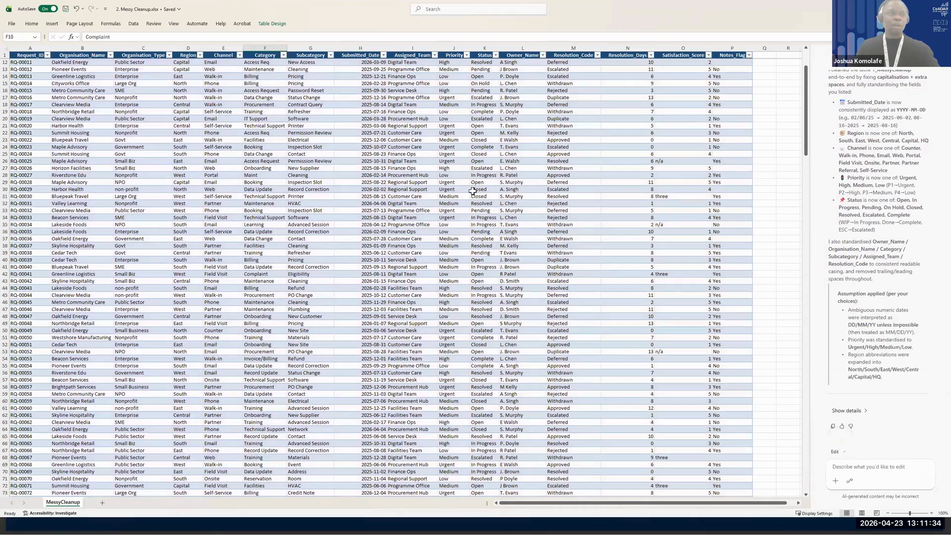
pyautogui.scroll(3, 481, 191)
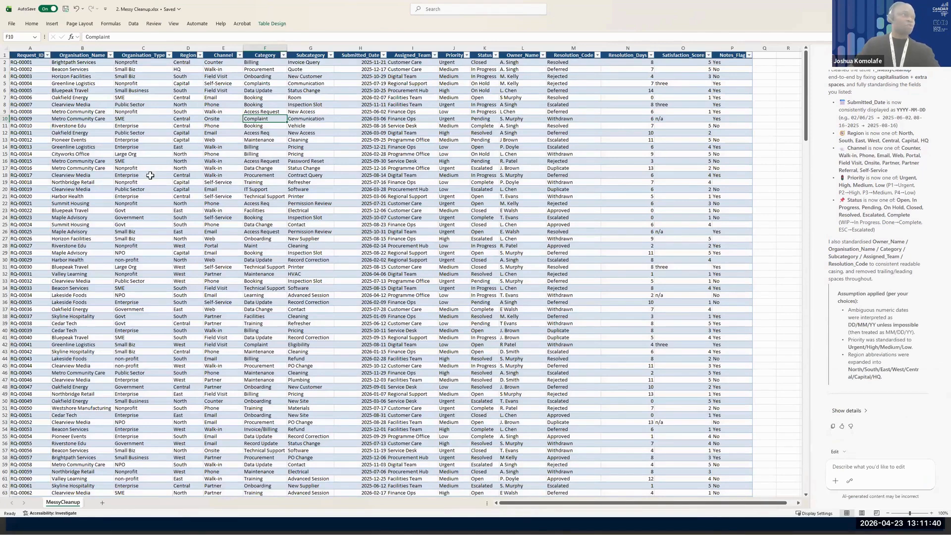
# Check the Satisfaction_Score column of the cleaned table for inconsistent entries, starting from the value in row 5.
pyautogui.click(681, 76)
pyautogui.click(674, 85)
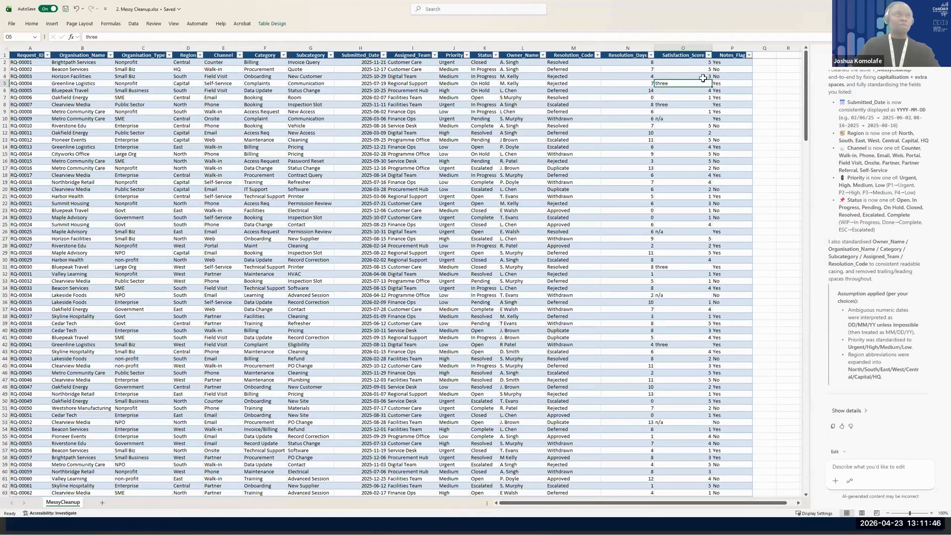
pyautogui.click(698, 79)
pyautogui.click(675, 85)
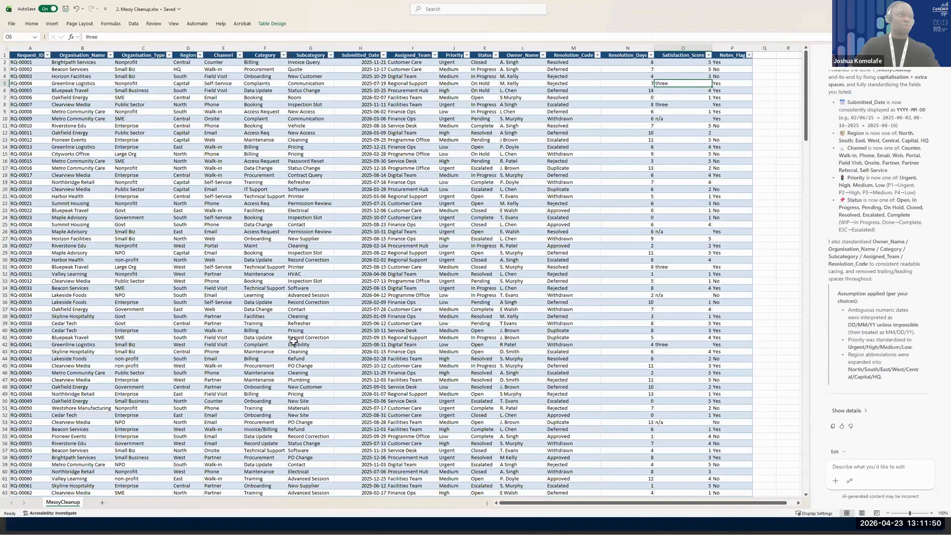
pyautogui.scroll(-7, 262, 317)
pyautogui.scroll(-13, 262, 318)
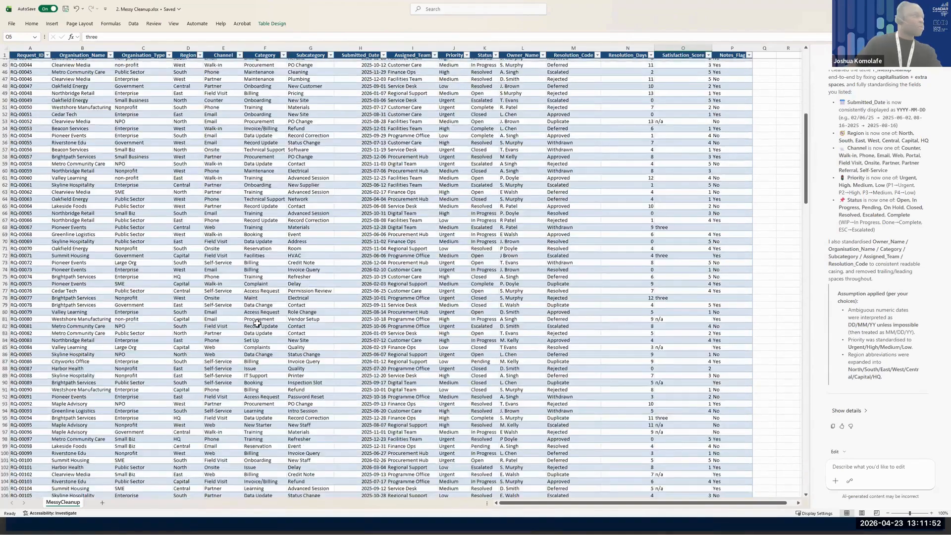
pyautogui.scroll(-16, 258, 323)
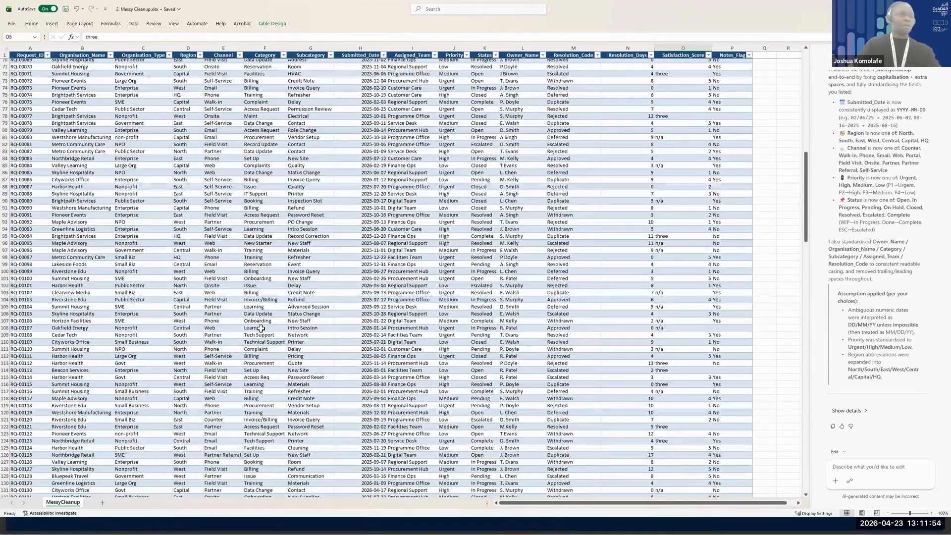
pyautogui.scroll(20, 568, 104)
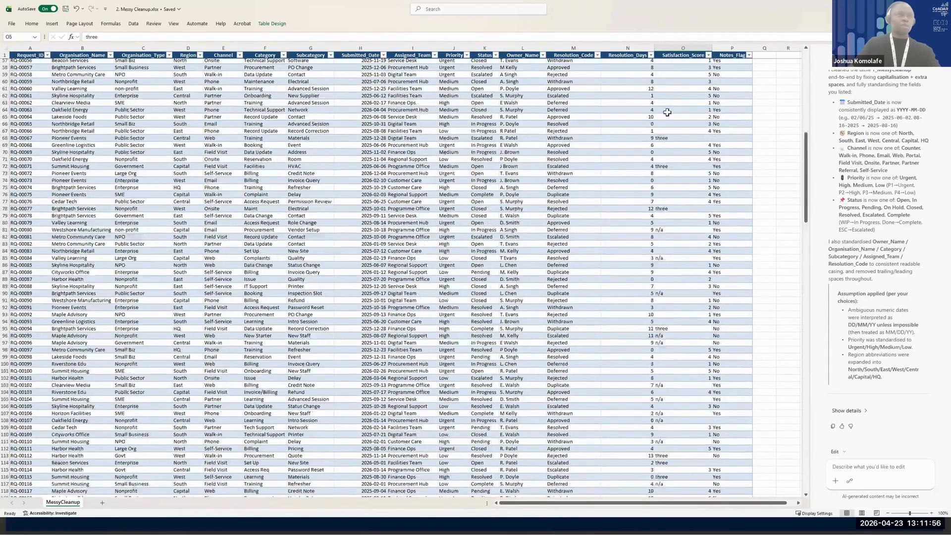
pyautogui.scroll(3, 673, 128)
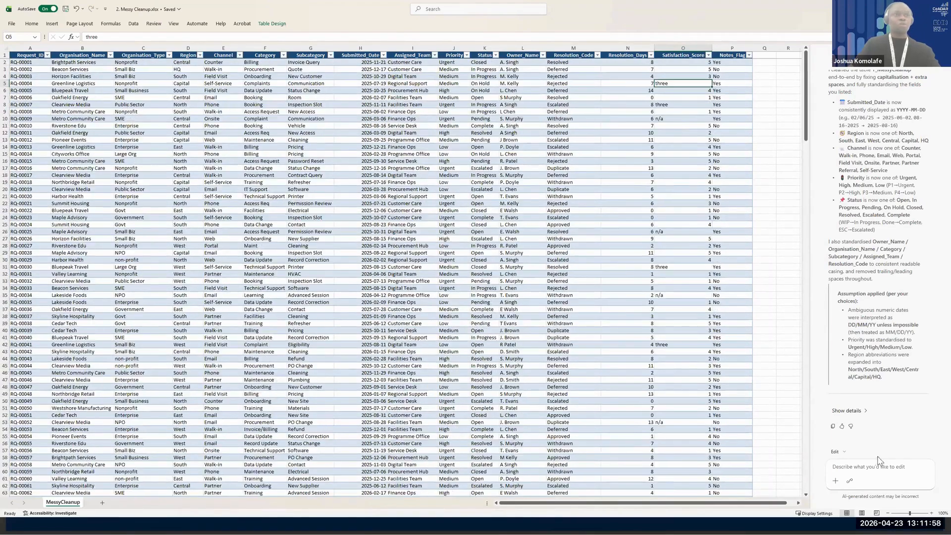
# Tell Copilot "there is an issue with the satisfaction score column" and submit the message.
pyautogui.click(871, 473)
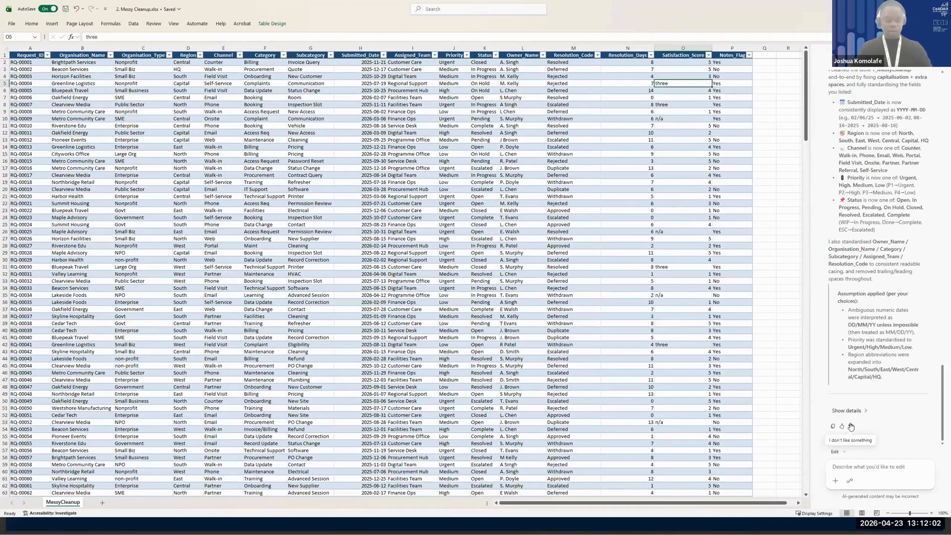
pyautogui.write('there is an issue with the satisfaction scor')
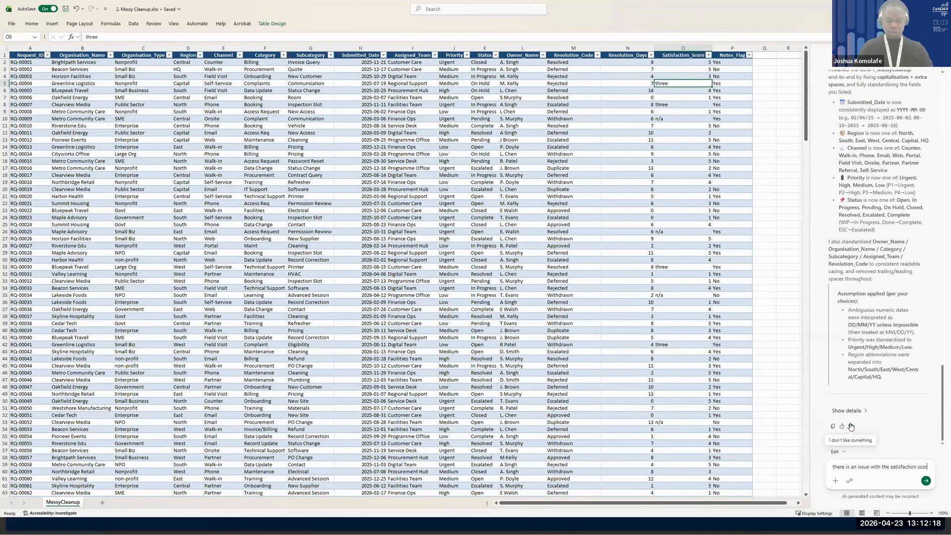
pyautogui.write('e column')
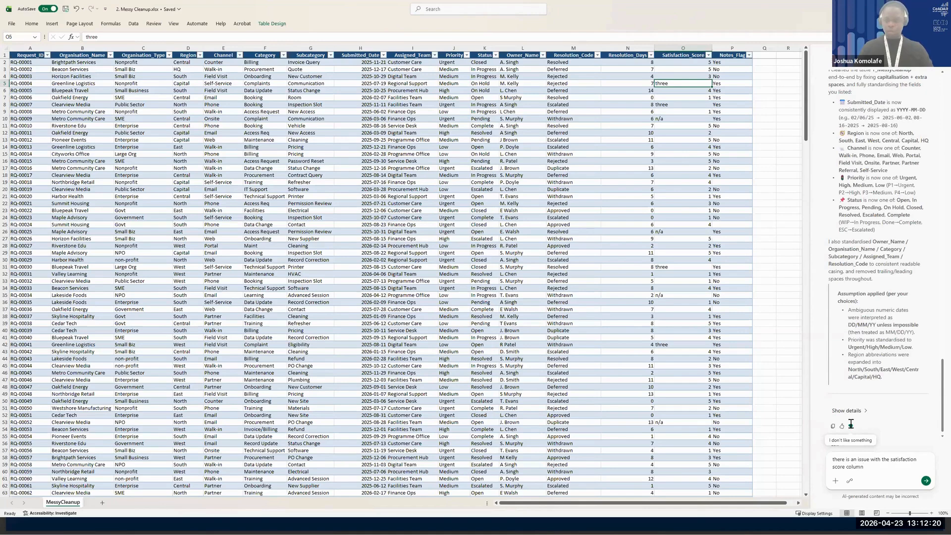
pyautogui.press('Return')
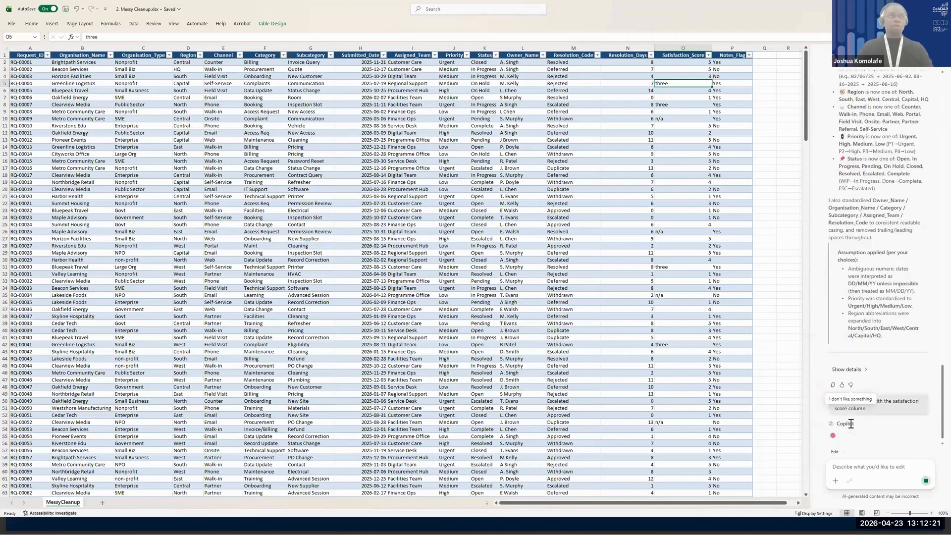
# Select the Satisfaction_Score column and reply 1 to Copilot to convert its entries to numeric 1–5.
pyautogui.click(666, 45)
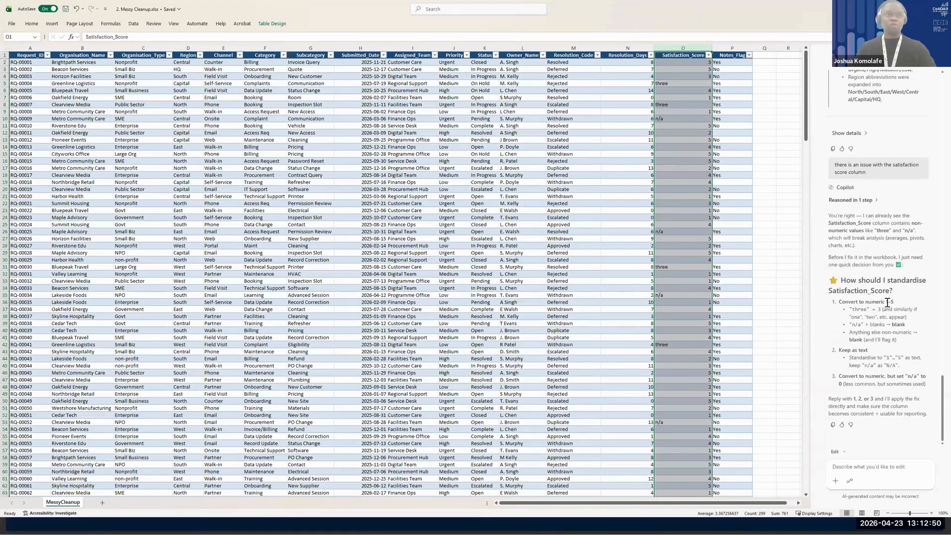
pyautogui.click(847, 470)
pyautogui.write('1')
pyautogui.press('Return')
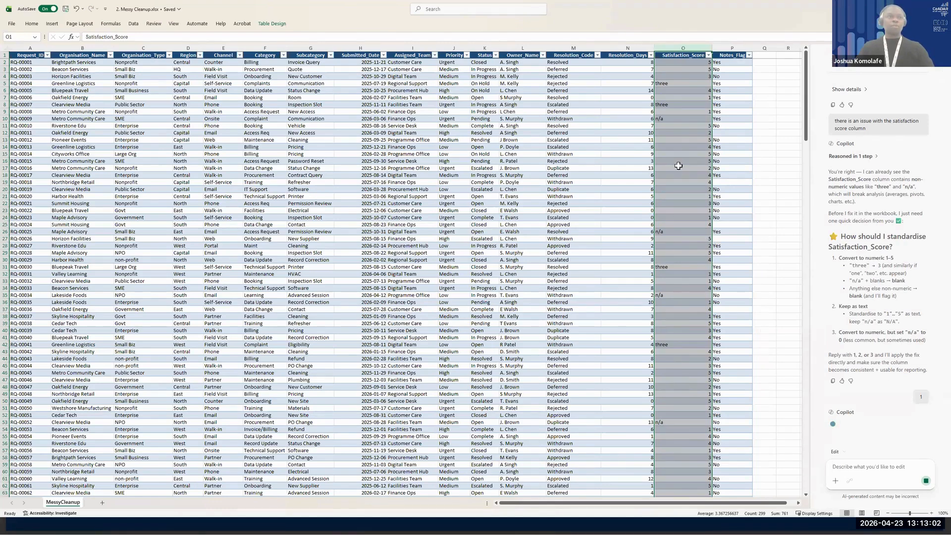
# Review the Satisfaction_Score column down the table for text entries while Copilot processes the fix.
pyautogui.scroll(-3, 678, 166)
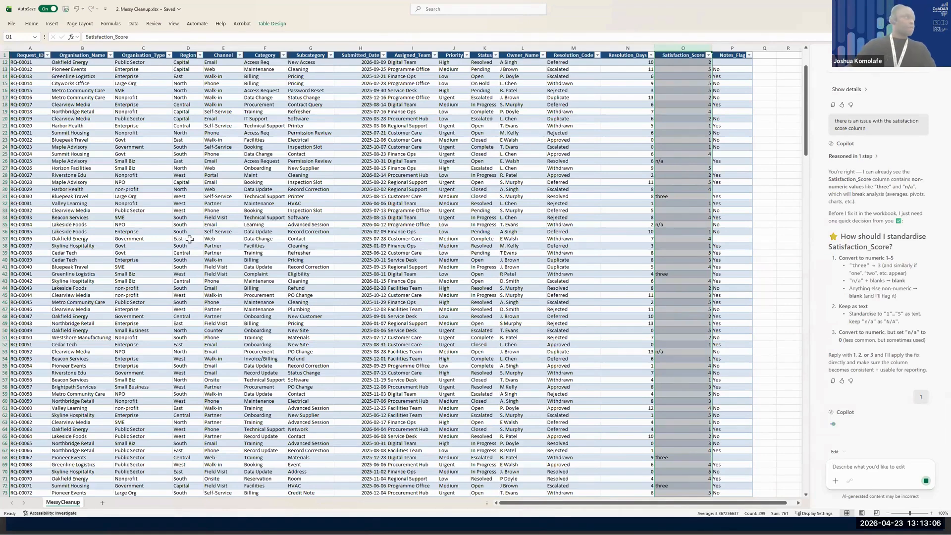
pyautogui.scroll(-15, 190, 239)
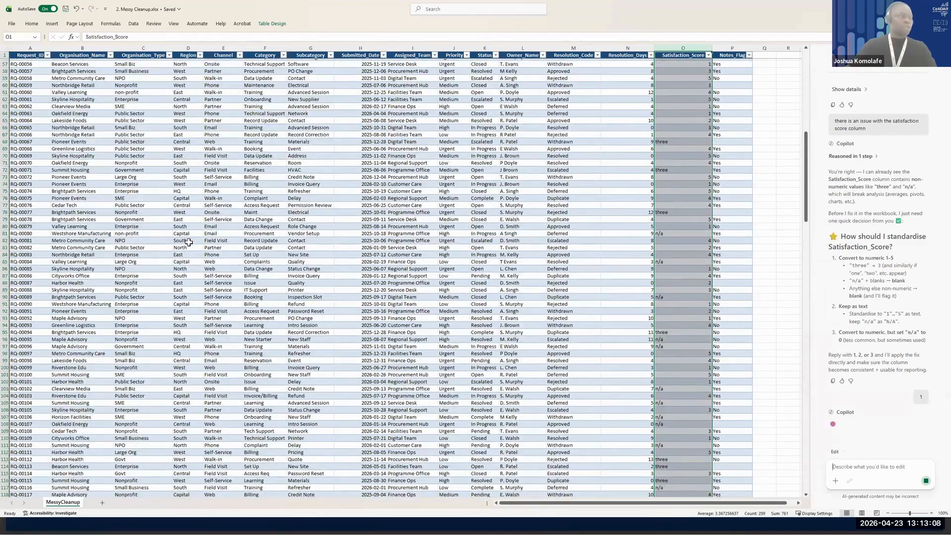
pyautogui.scroll(18, 225, 251)
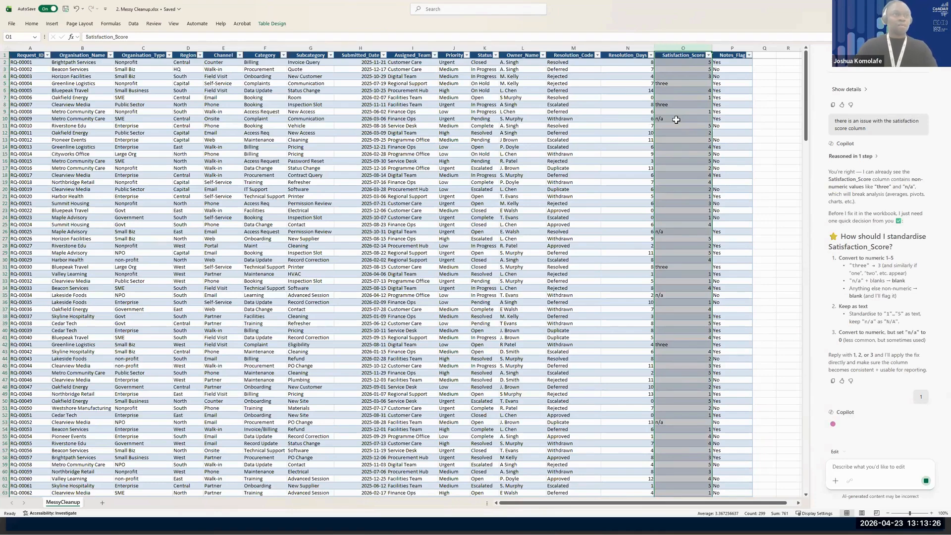
pyautogui.scroll(-13, 676, 120)
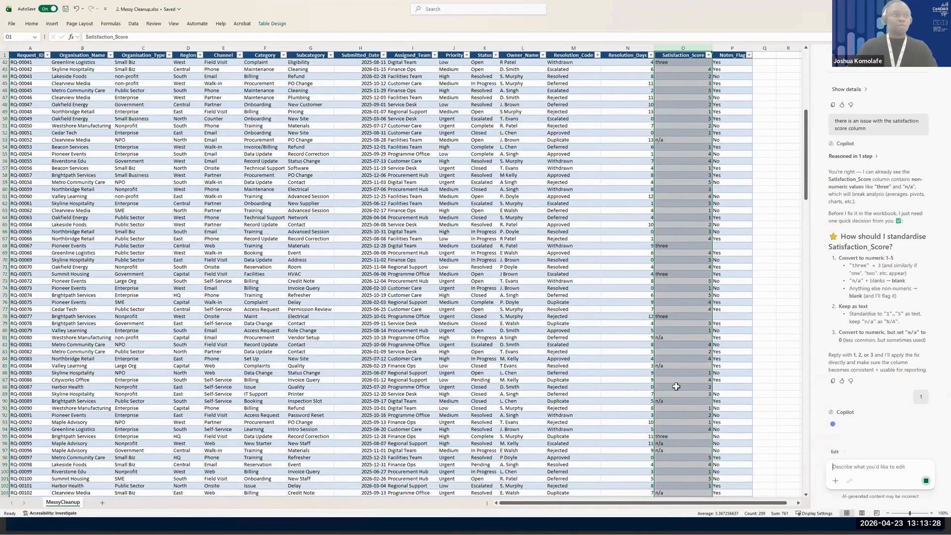
pyautogui.scroll(-17, 676, 385)
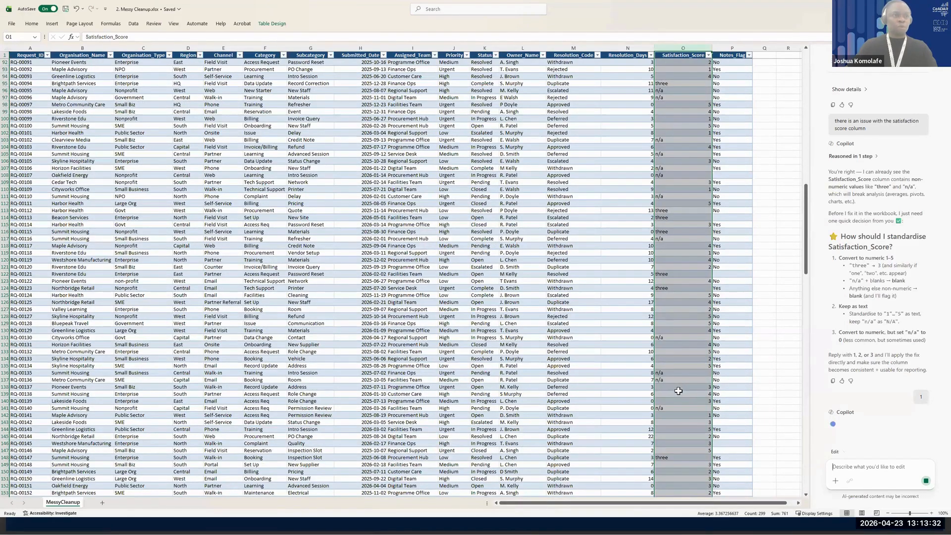
pyautogui.scroll(-7, 678, 391)
pyautogui.scroll(20, 678, 391)
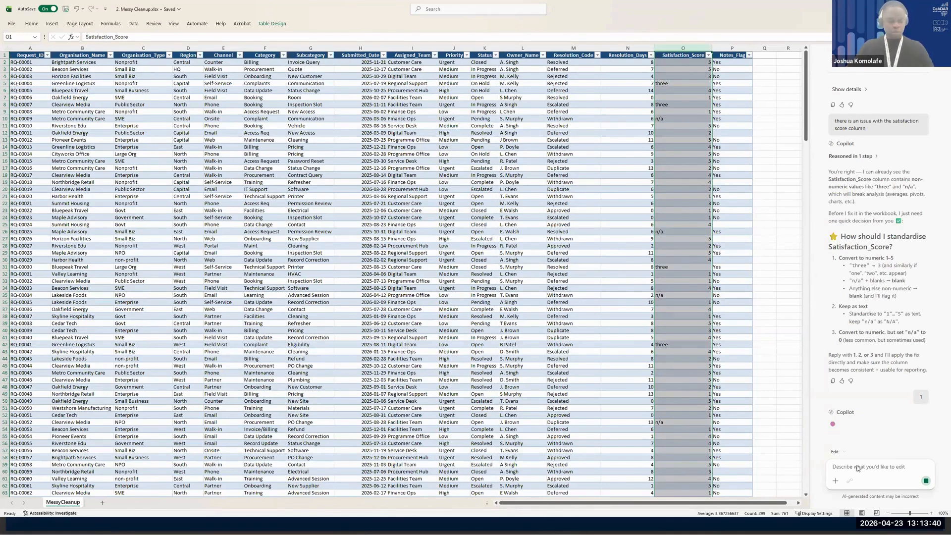
# Draft the prompt "Sort the table by Resolution_Days from highest to lowest." and inspect the updated Satisfaction_Score cells in rows 11 and 10.
pyautogui.write('Sort the table by Resolution_Days from highest to lowest.')
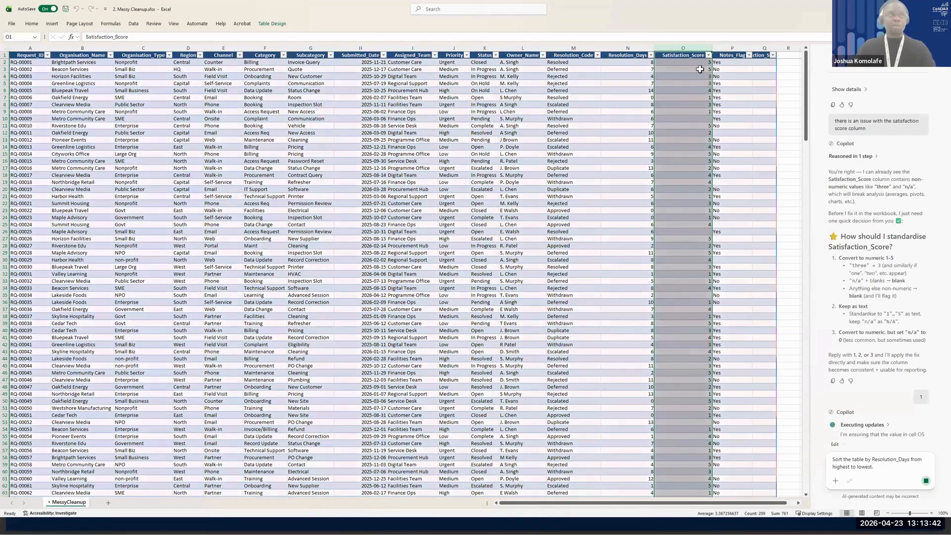
pyautogui.click(686, 126)
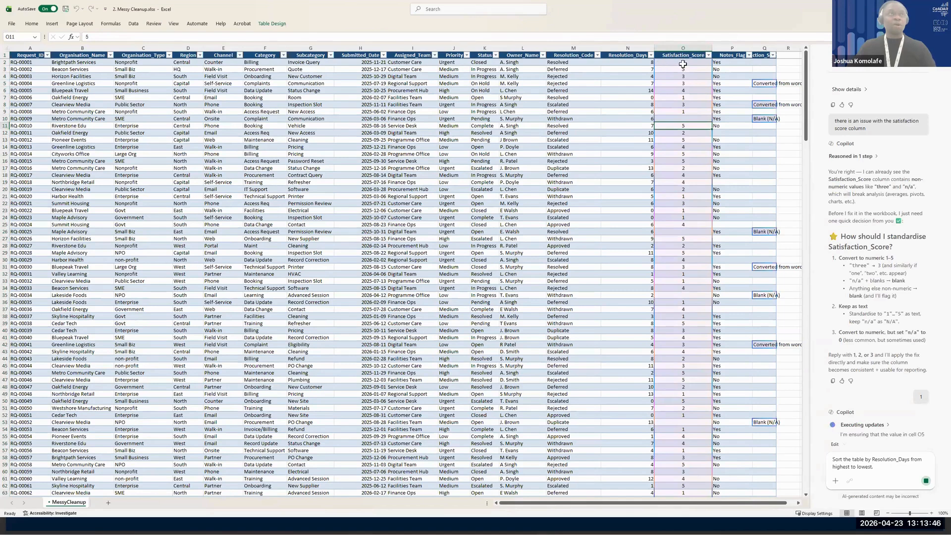
pyautogui.click(682, 119)
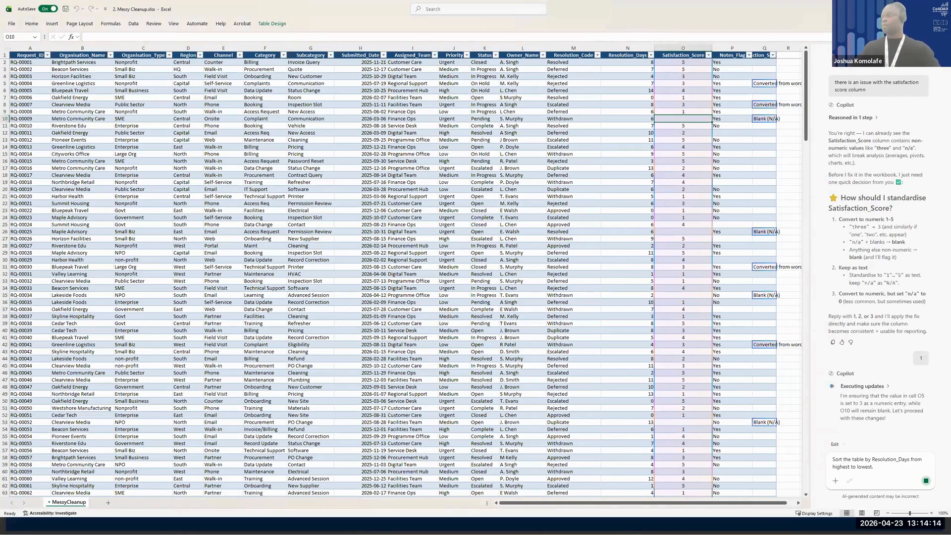
# Accept Copilot's Satisfaction_Score edits in the Messy Cleanup workbook and inspect the added flag column around row 5.
pyautogui.hotkey('alt', 'Tab')
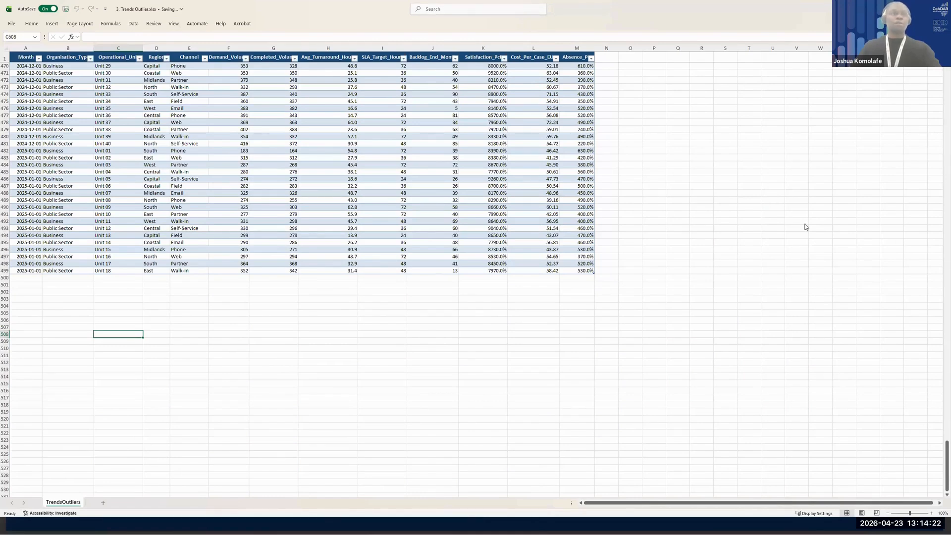
pyautogui.hotkey('alt', 'Tab')
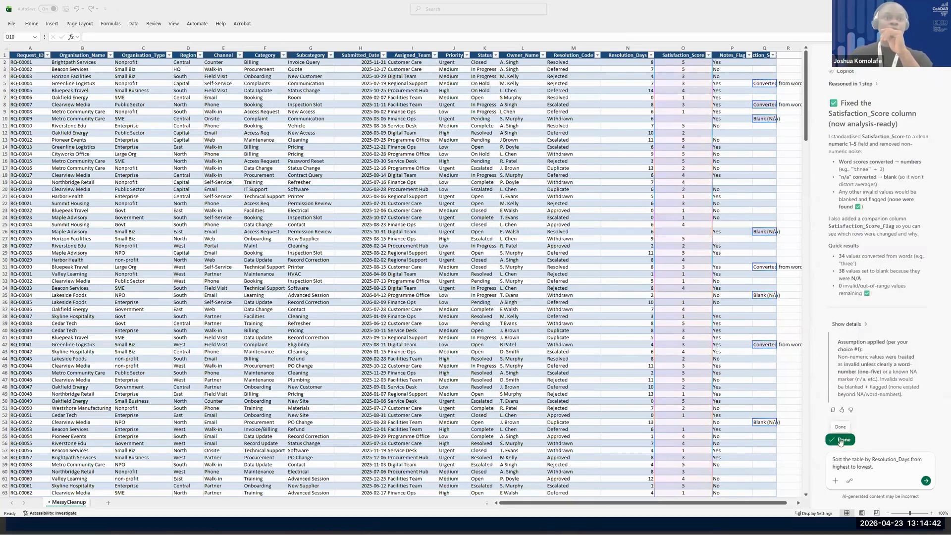
pyautogui.click(840, 440)
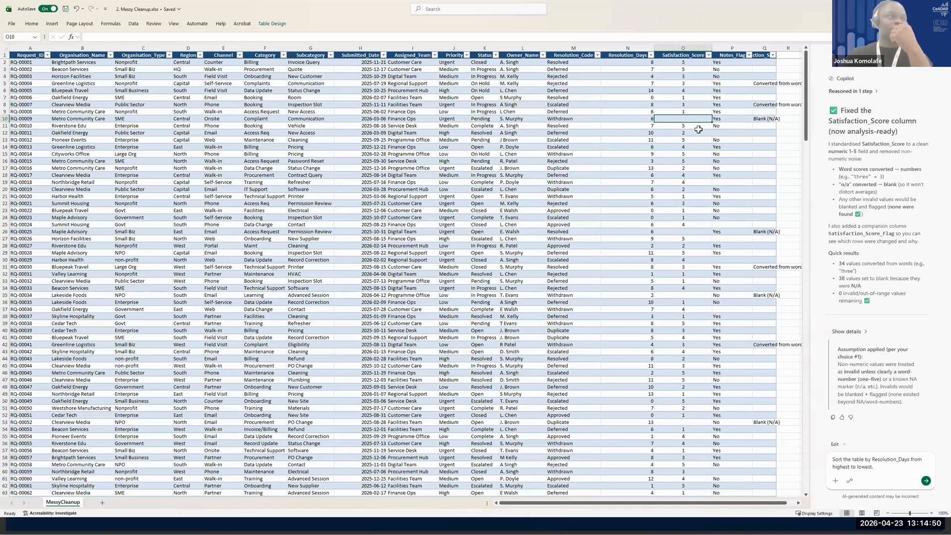
pyautogui.click(760, 84)
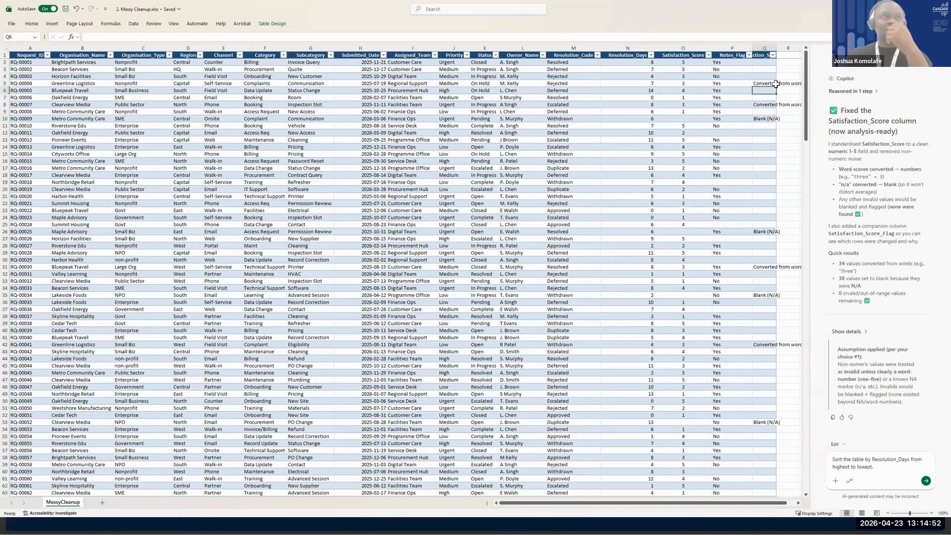
pyautogui.click(777, 83)
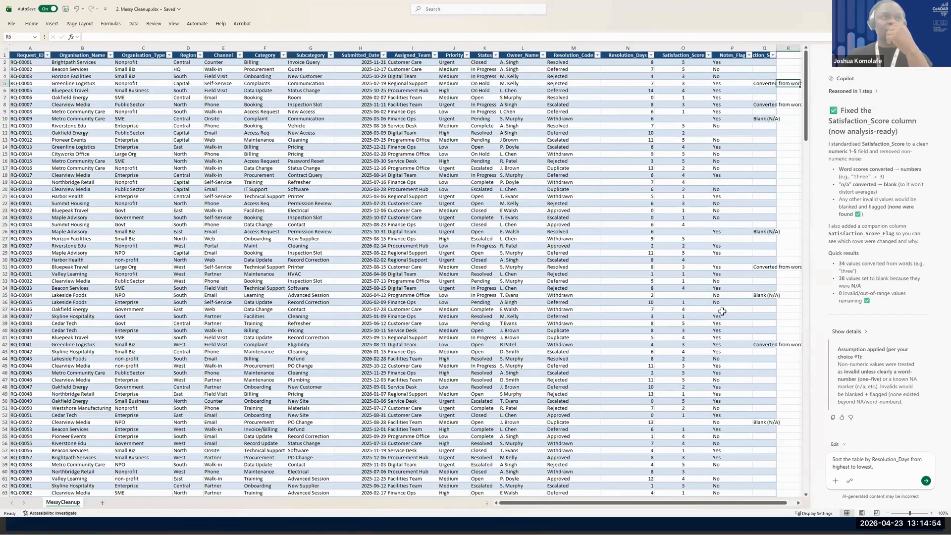
# Submit the drafted request to sort the table by Resolution_Days from highest to lowest.
pyautogui.click(926, 482)
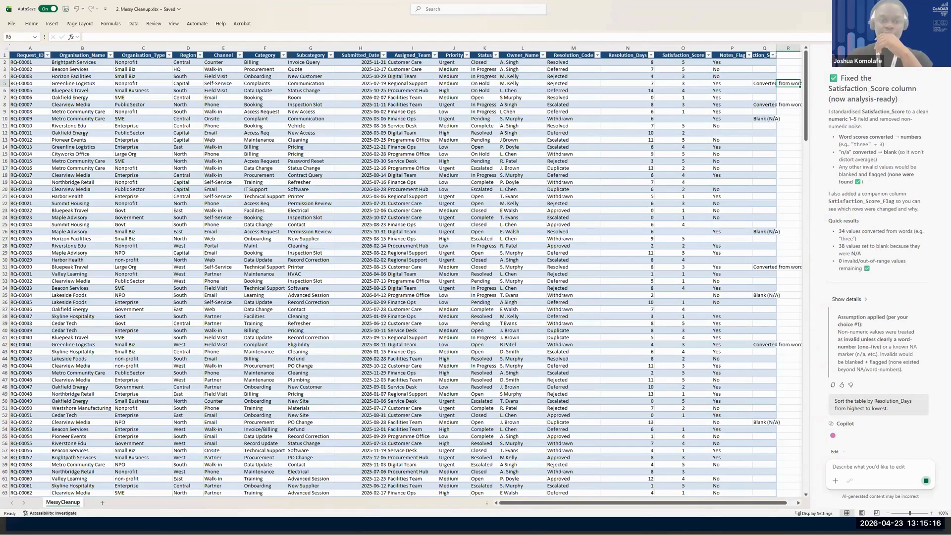
pyautogui.scroll(-7, 396, 277)
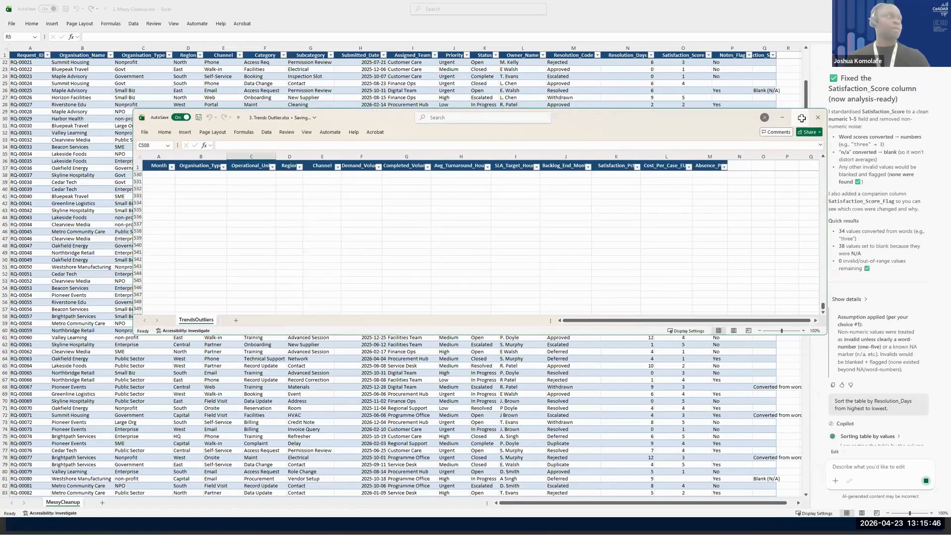
# Maximize the Trends Outlier workbook and return to the first rows of the TrendsOutliers table.
pyautogui.click(800, 118)
pyautogui.scroll(13, 548, 212)
pyautogui.scroll(2, 549, 212)
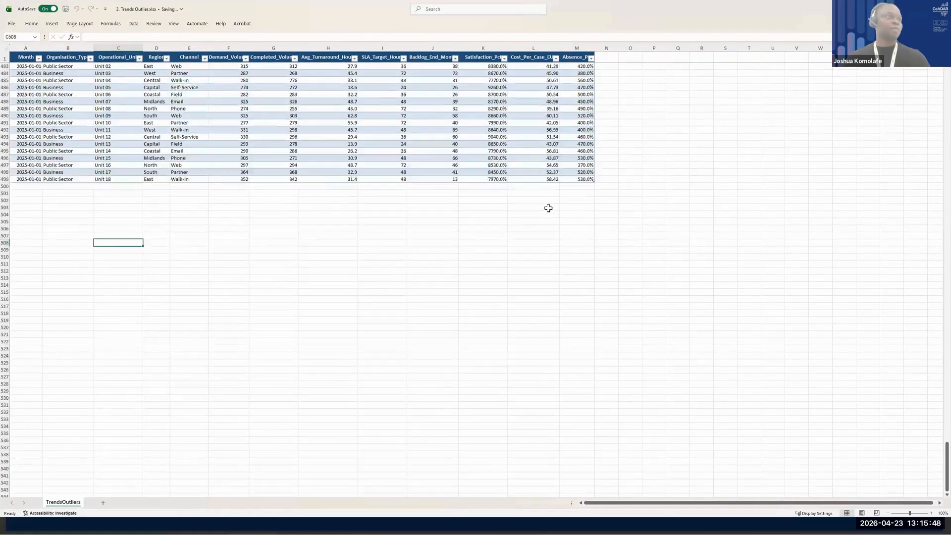
pyautogui.scroll(20, 549, 208)
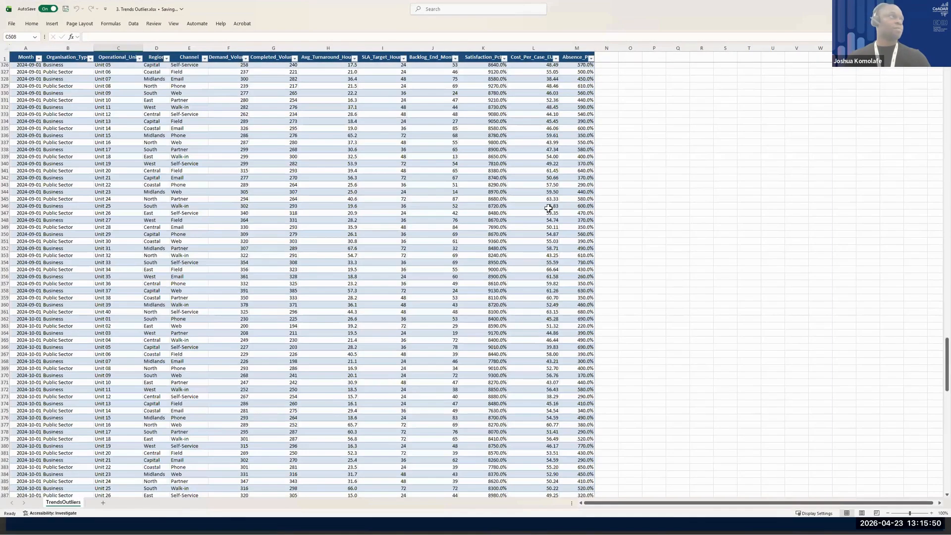
pyautogui.scroll(20, 548, 209)
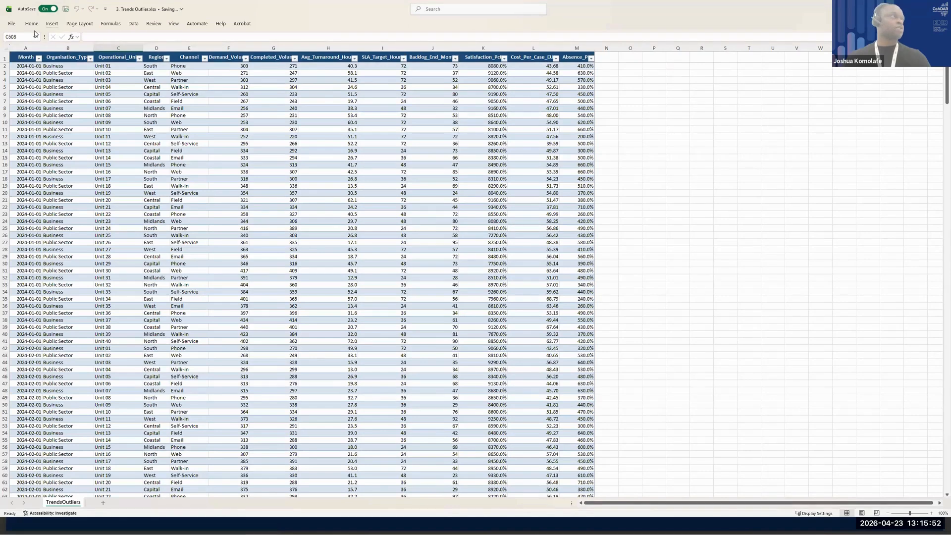
# Open Copilot in the Trends Outlier workbook and view its available models, leaving the selection on Auto.
pyautogui.click(30, 23)
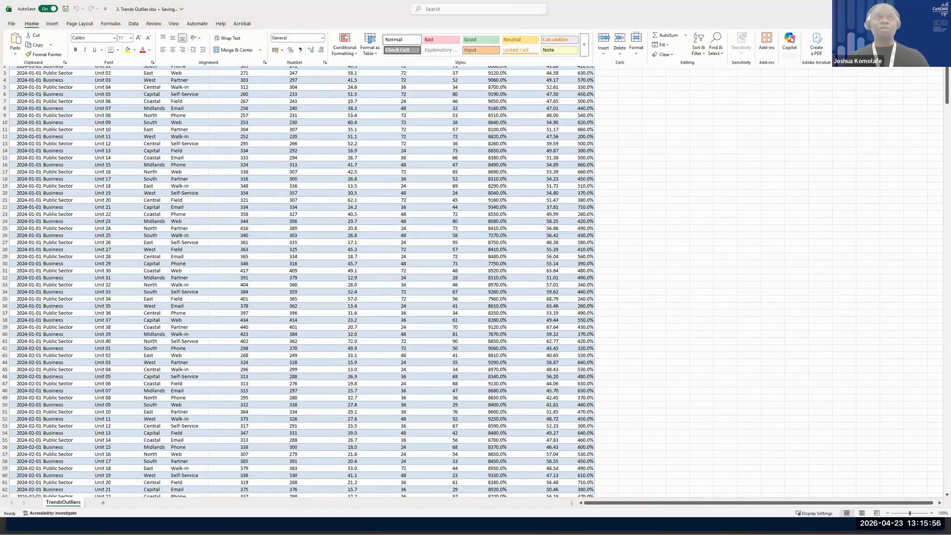
pyautogui.click(790, 39)
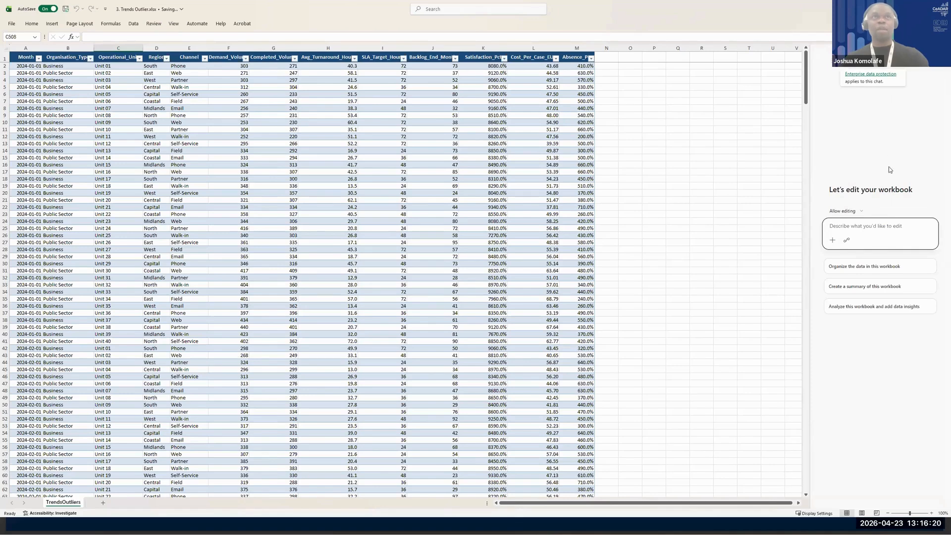
pyautogui.click(870, 58)
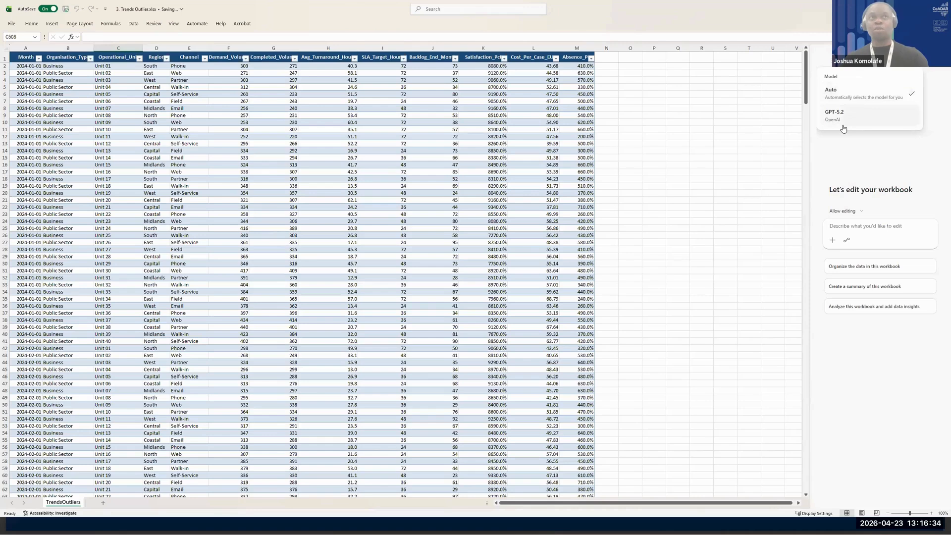
pyautogui.click(852, 150)
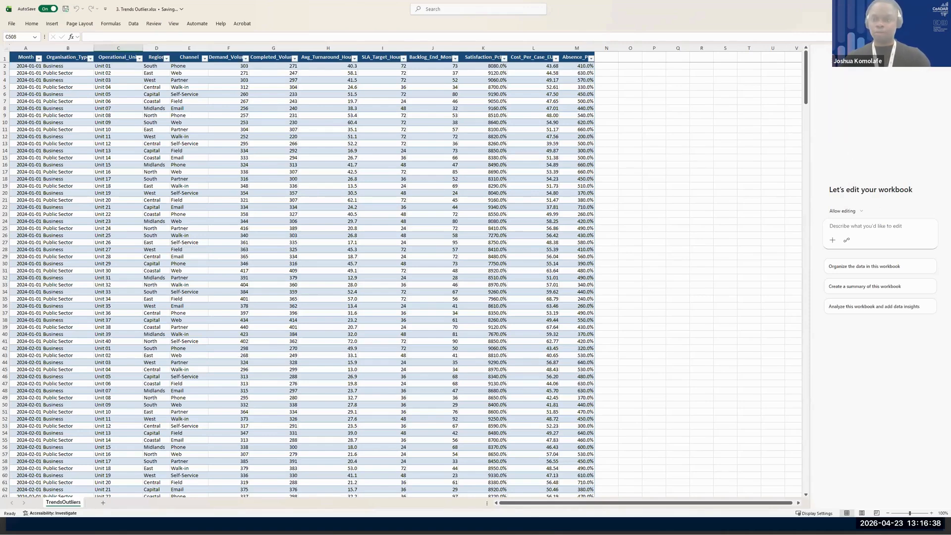
# Ask Copilot to "Summarize the main trends in demand, backlog, turnaround, and satisfaction over time." and widen its pane.
pyautogui.hotkey('alt', 'Tab')
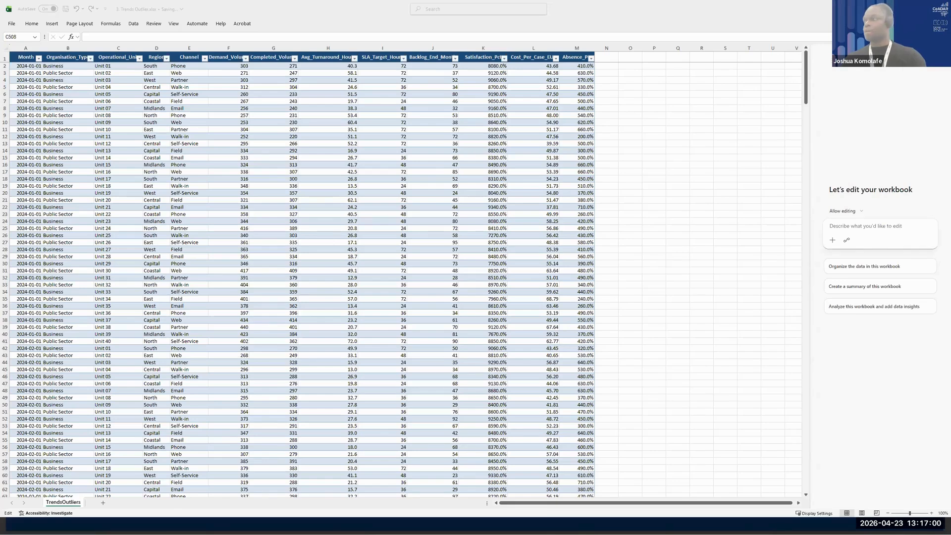
pyautogui.click(849, 226)
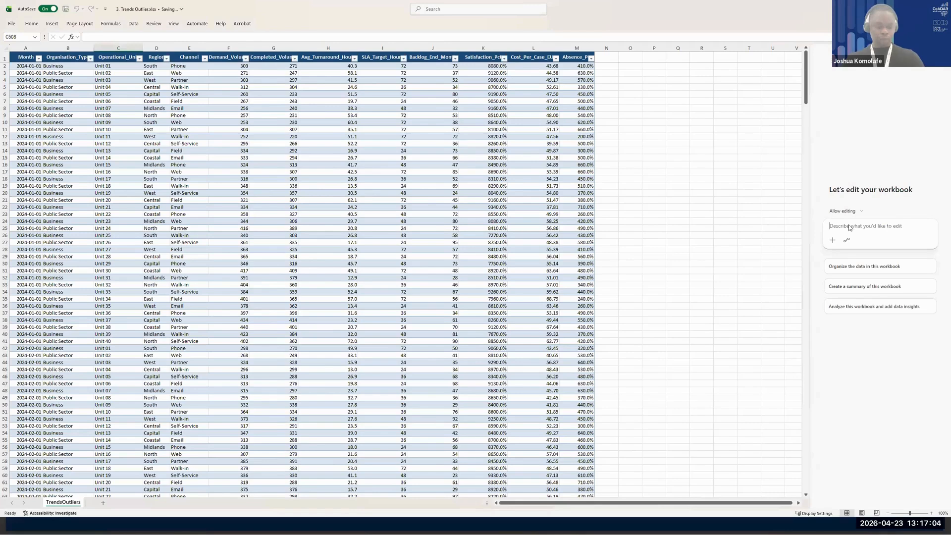
pyautogui.write('Summarize the main trends in demand, backlog, turnaround, and satisfaction over time.')
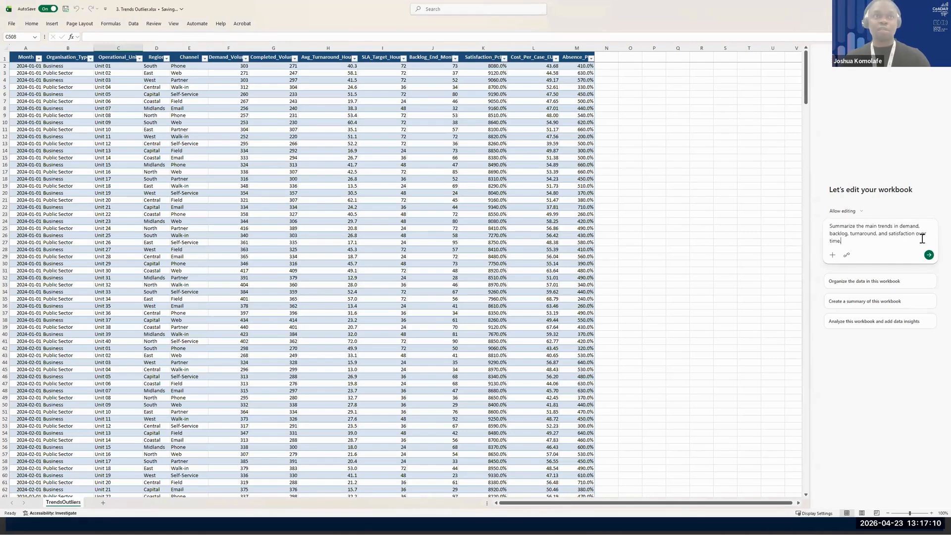
pyautogui.click(930, 254)
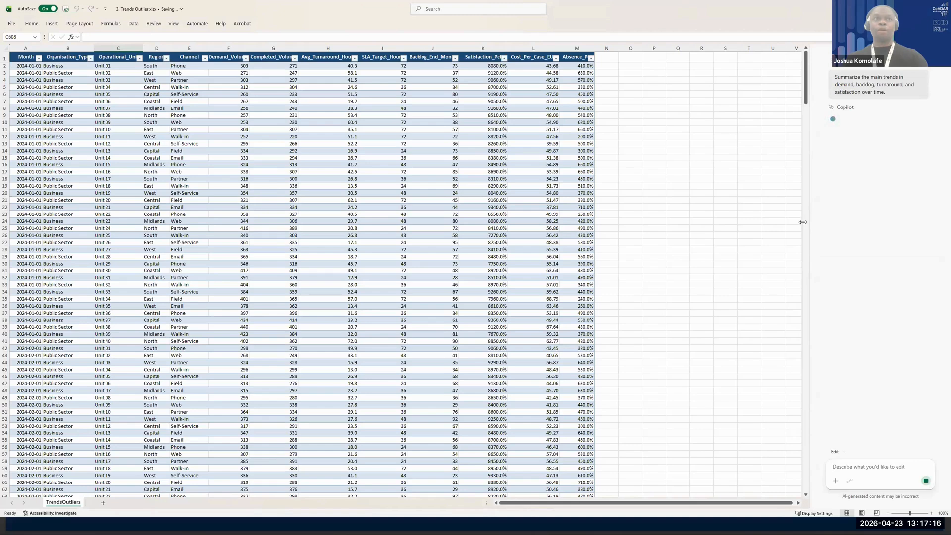
pyautogui.moveTo(808, 222); pyautogui.dragTo(605, 284)
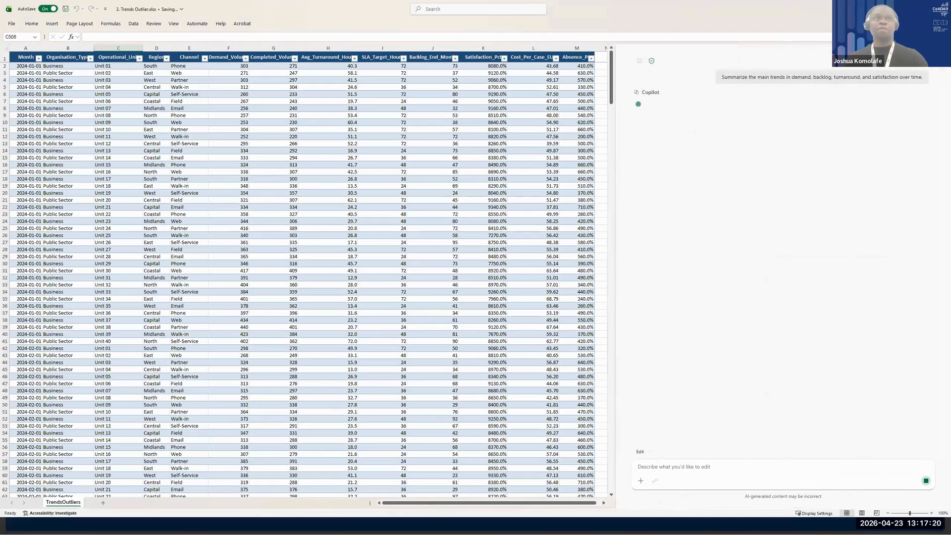
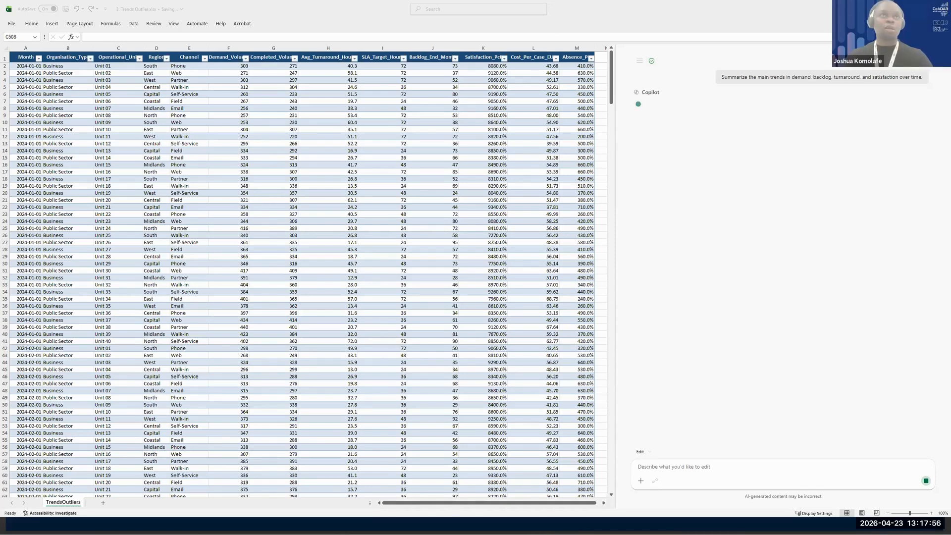
# Switch to the Messy Cleanup workbook and examine the Resolution_Days order from the first to the last table rows.
pyautogui.click(918, 8)
pyautogui.click(923, 372)
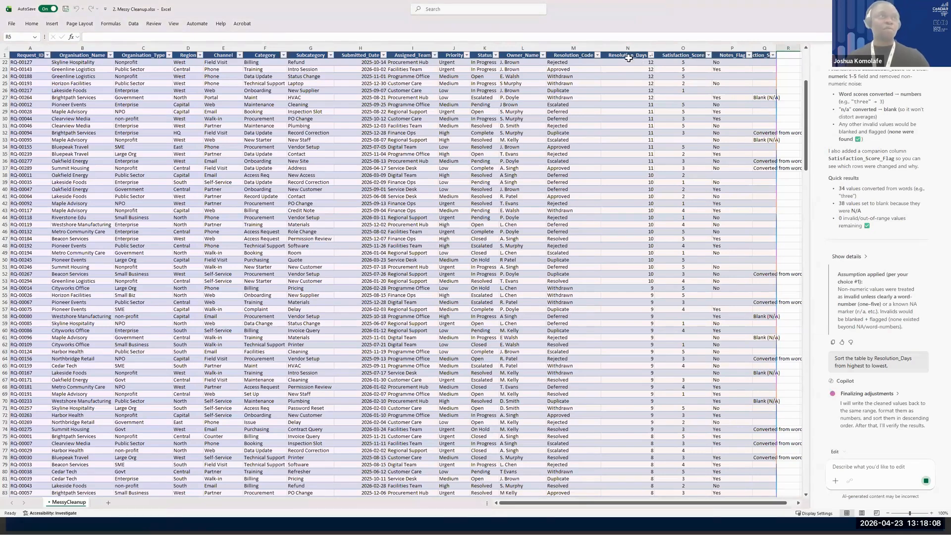
pyautogui.scroll(-20, 642, 243)
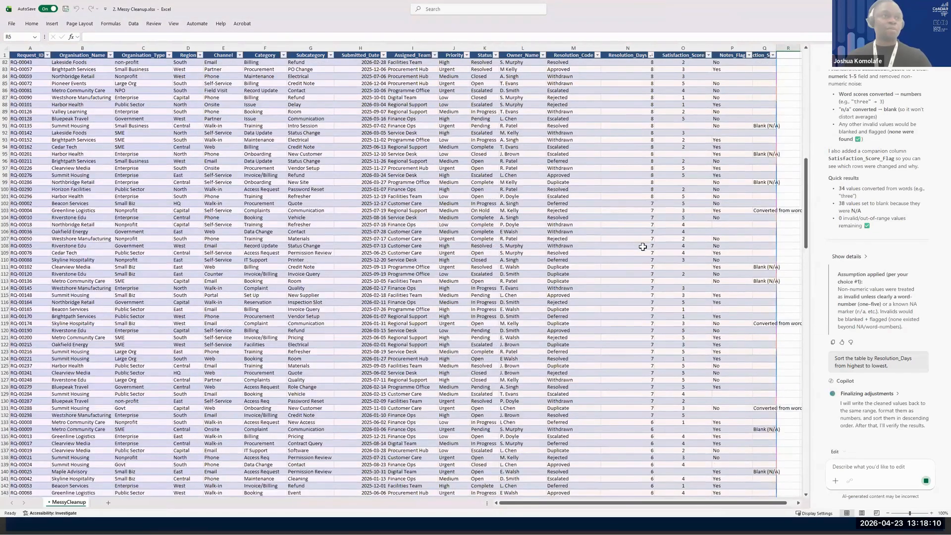
pyautogui.scroll(-20, 643, 247)
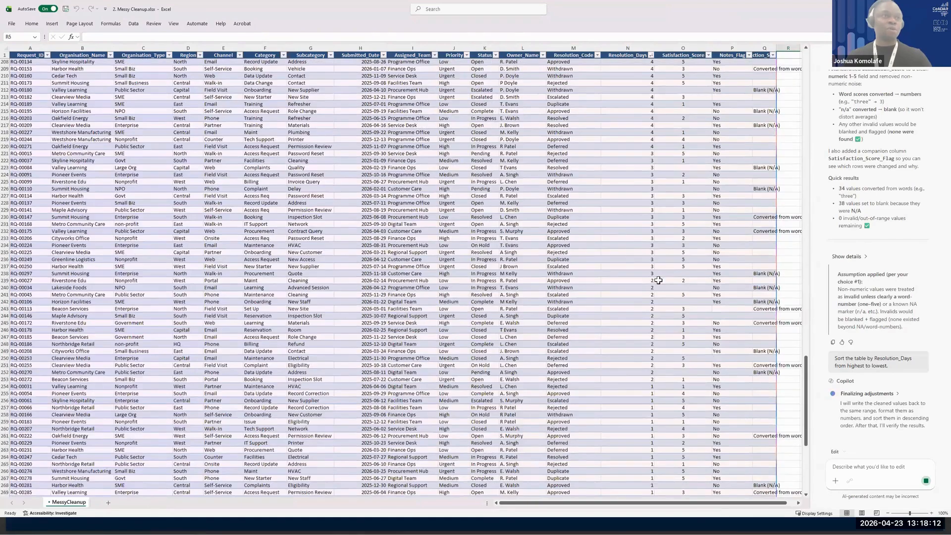
pyautogui.scroll(-20, 645, 176)
pyautogui.scroll(4, 643, 233)
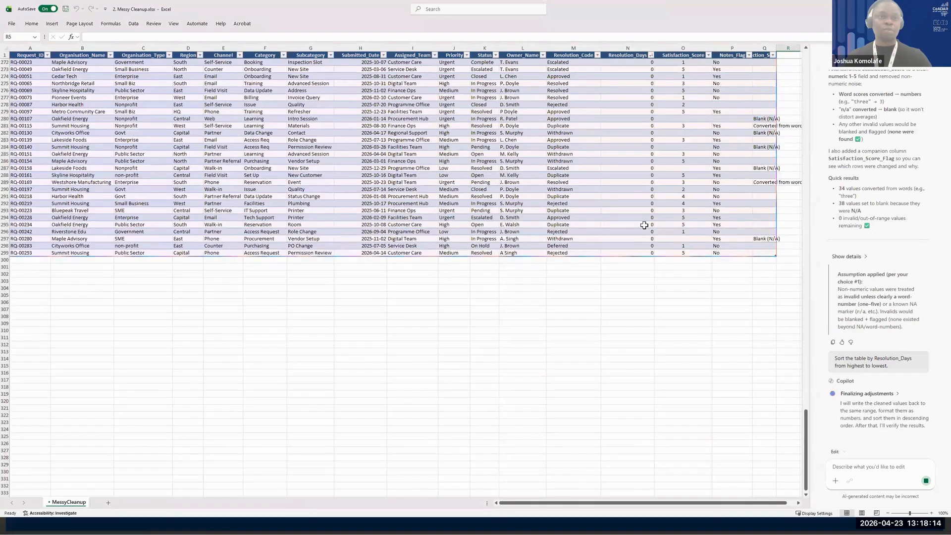
pyautogui.scroll(20, 644, 226)
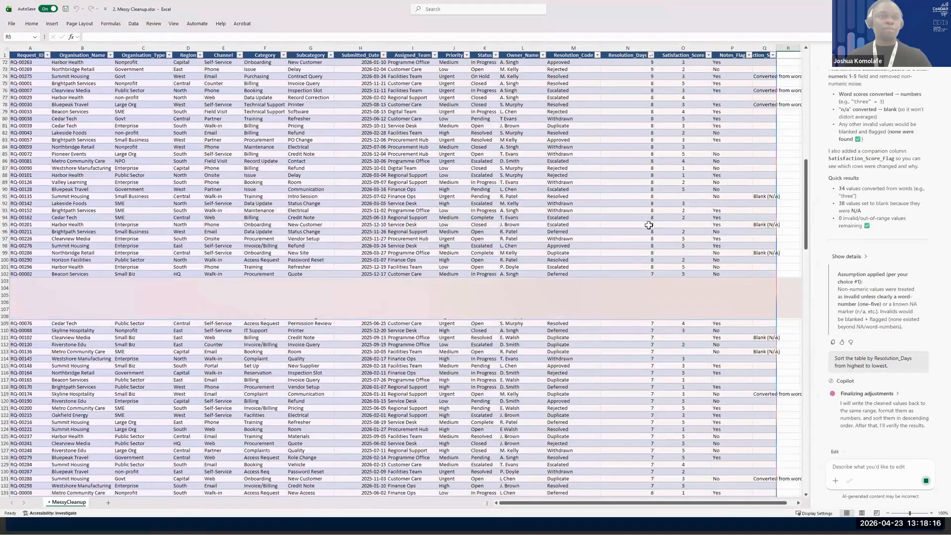
pyautogui.scroll(20, 649, 226)
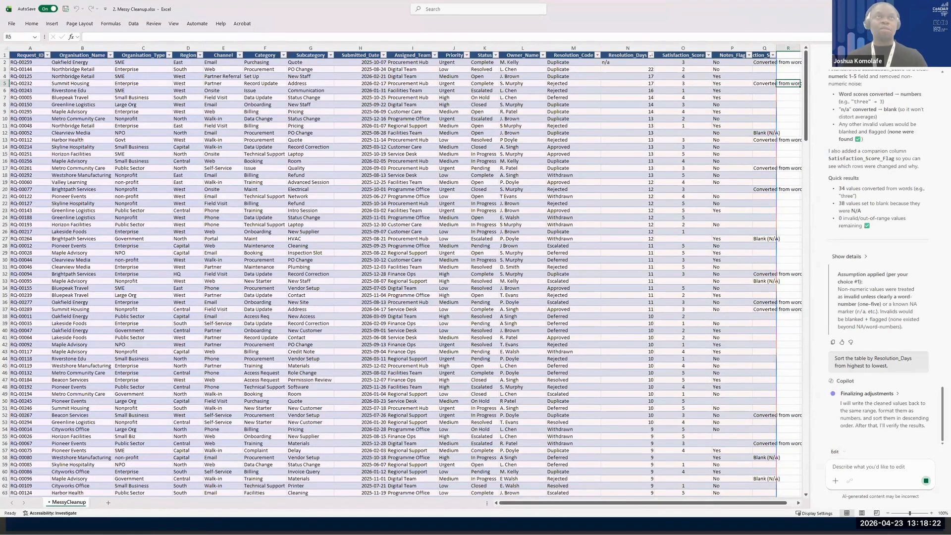
# Return to the Trends Outlier workbook and look through the monthly rows of the TrendsOutliers table.
pyautogui.hotkey('alt', 'Tab')
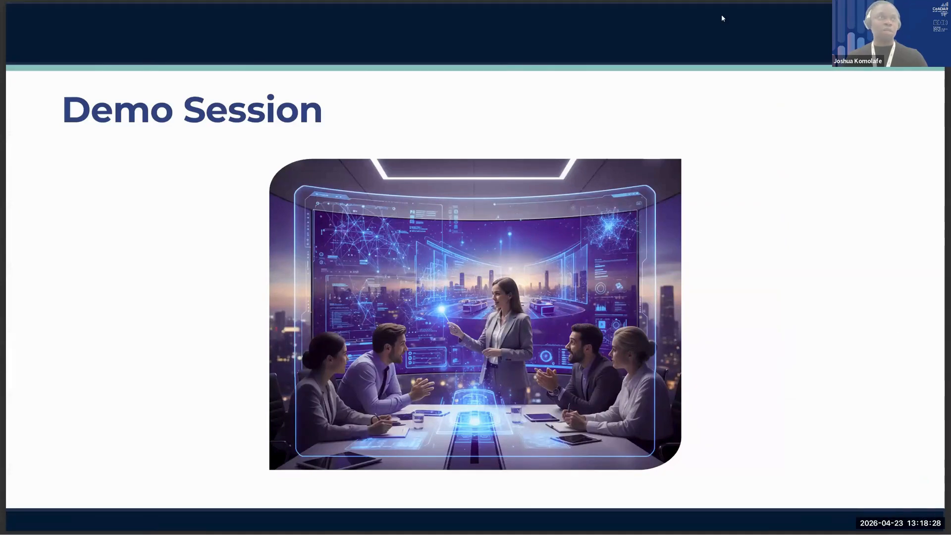
pyautogui.hotkey('alt', 'Tab')
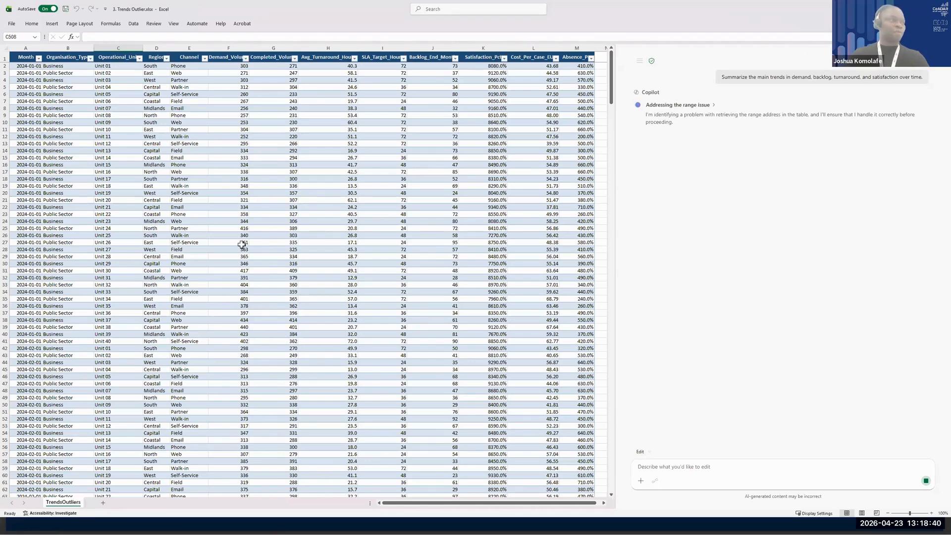
pyautogui.scroll(-20, 272, 303)
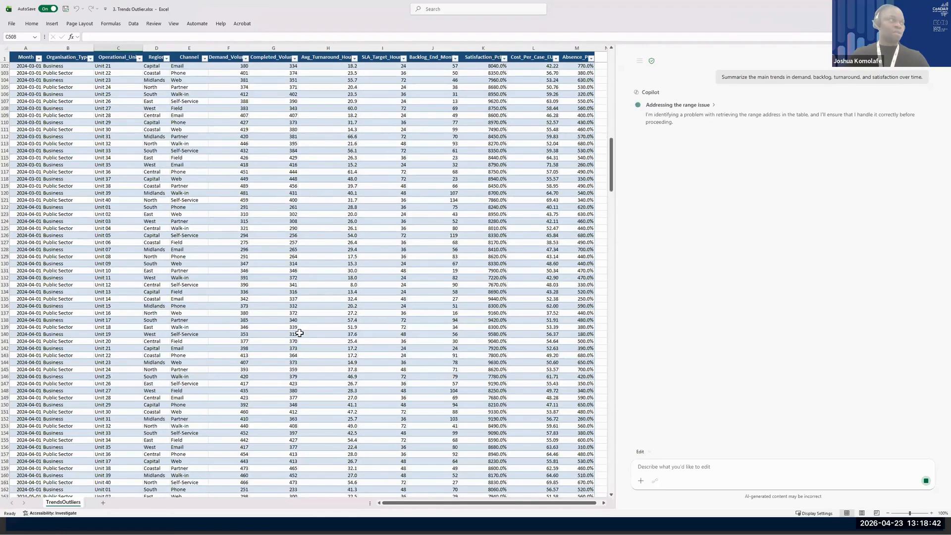
pyautogui.scroll(20, 300, 333)
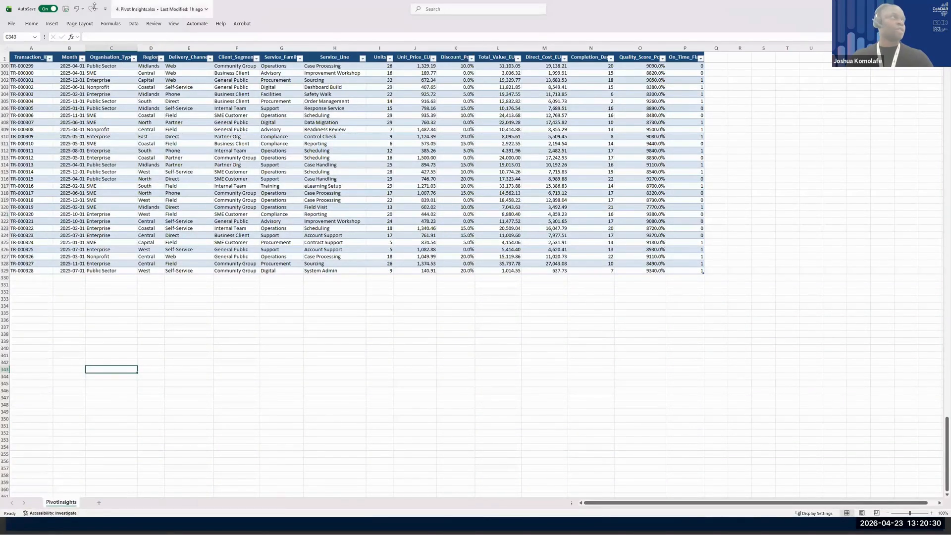
# Open a Copilot chat in the Pivot Insights workbook from Region cell D41 of the table.
pyautogui.scroll(3, 810, 117)
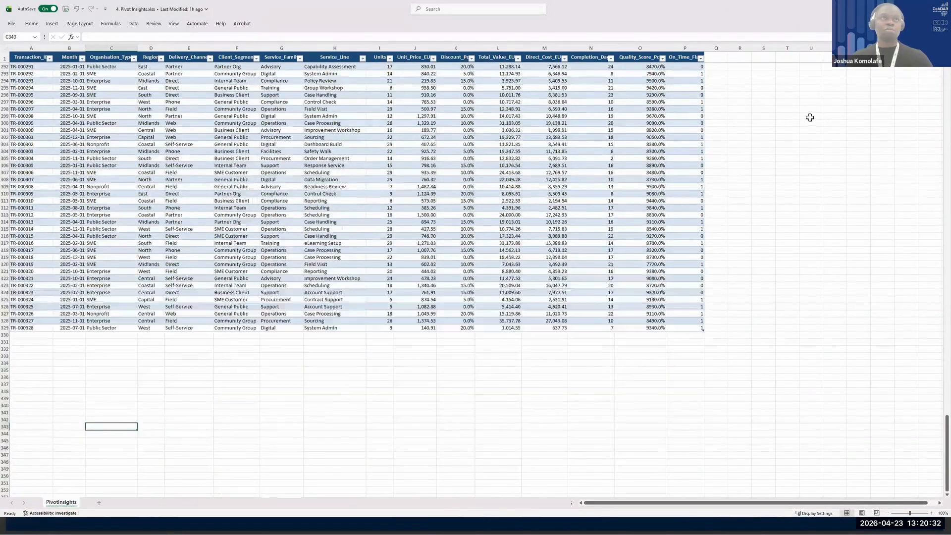
pyautogui.scroll(20, 796, 119)
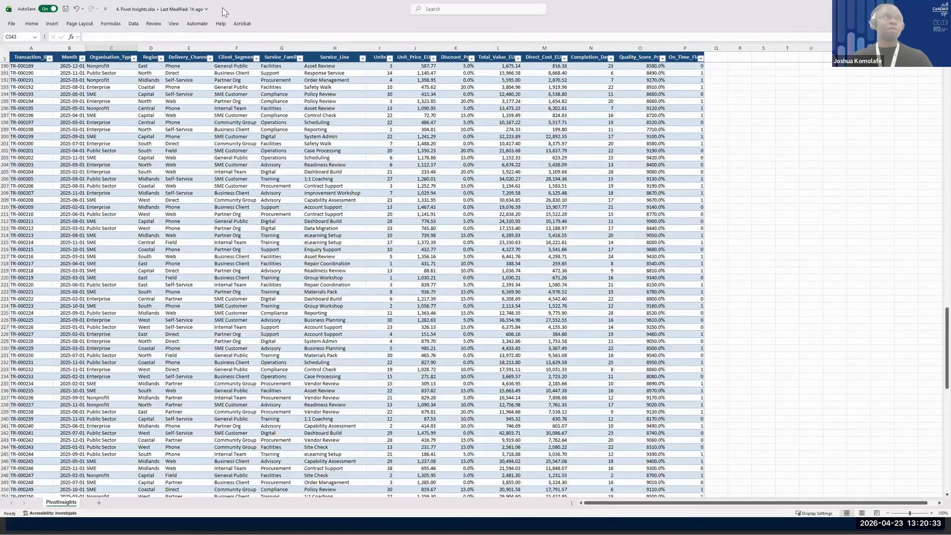
pyautogui.click(28, 25)
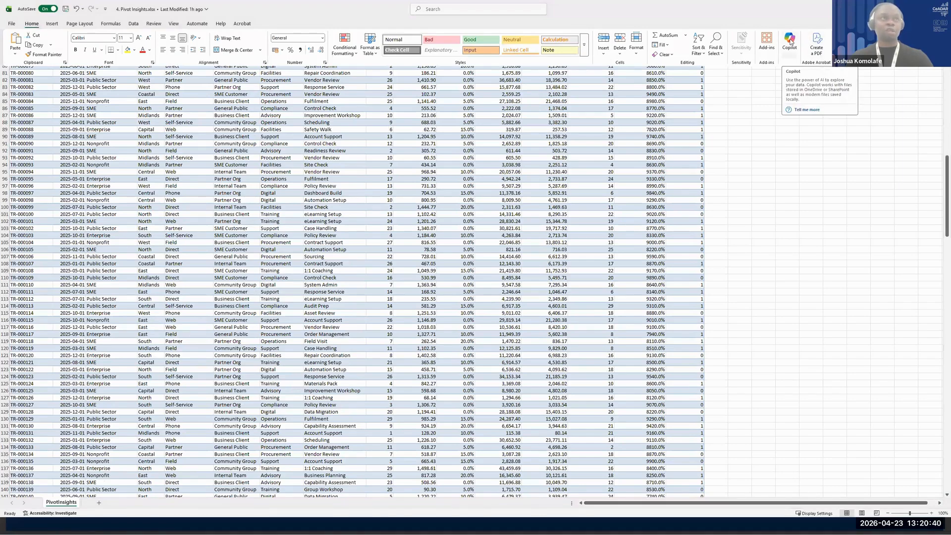
pyautogui.scroll(17, 510, 105)
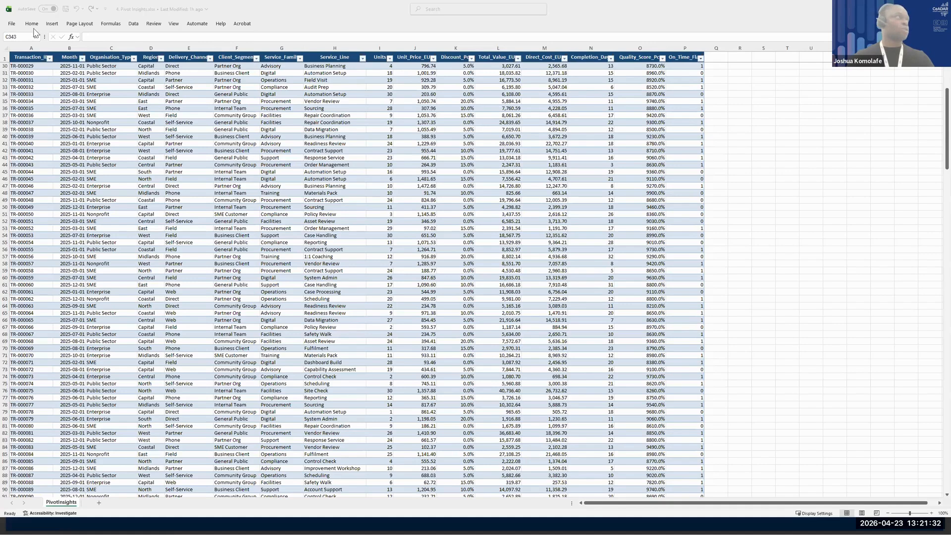
pyautogui.rightClick(154, 145)
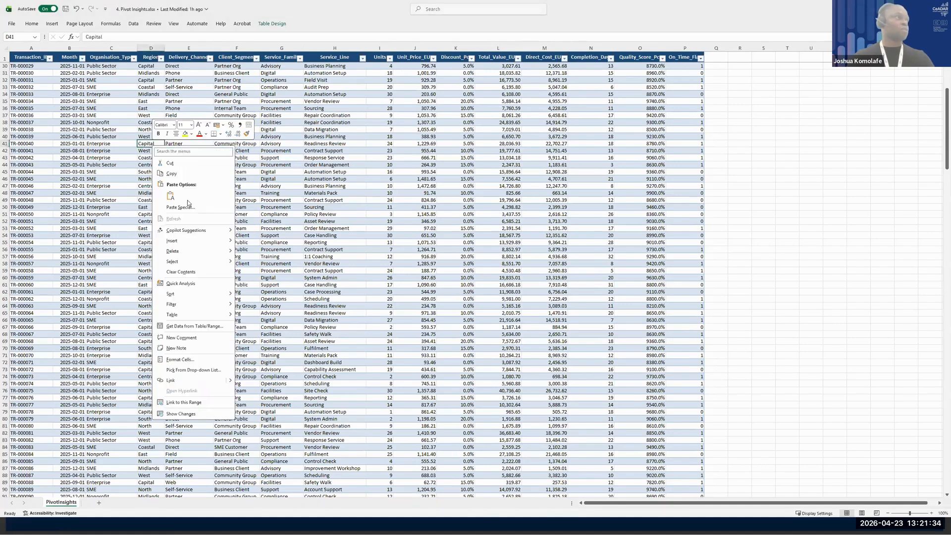
pyautogui.moveTo(198, 261)
pyautogui.moveTo(218, 231)
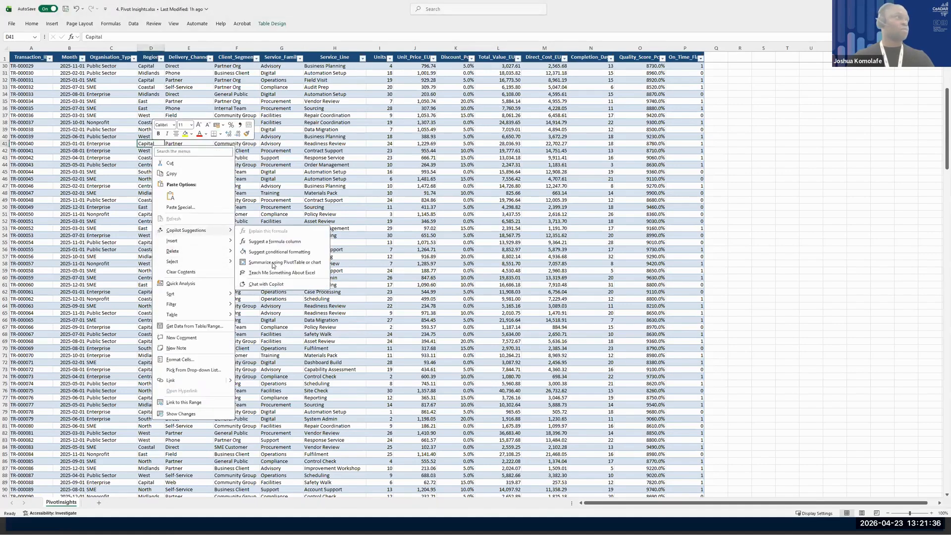
pyautogui.click(272, 285)
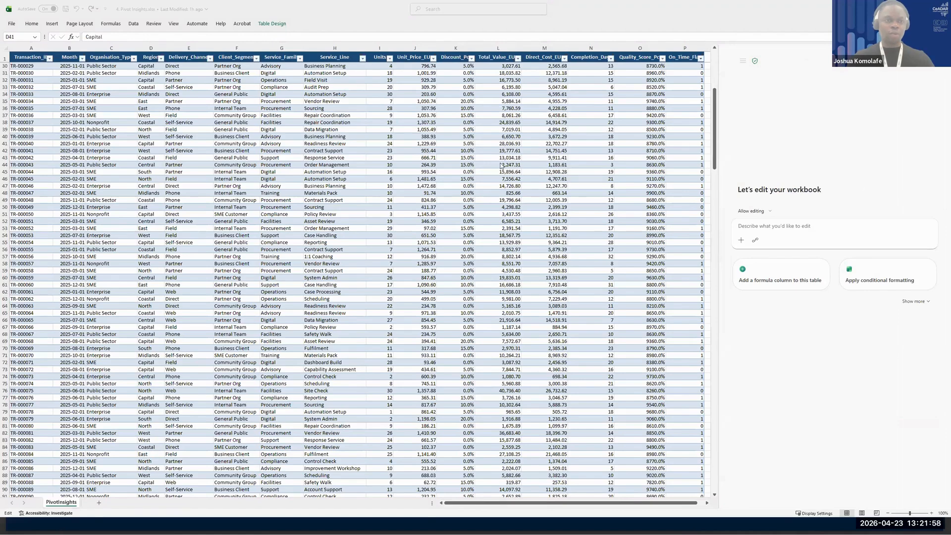
# Ask Copilot to "Create a chart comparing Total_Value_EUR by Month for each Organisation_Type. in another sheet".
pyautogui.click(784, 227)
pyautogui.write('Create a chart comparing Total_Value_EUR by Month for each Organisation_Type.')
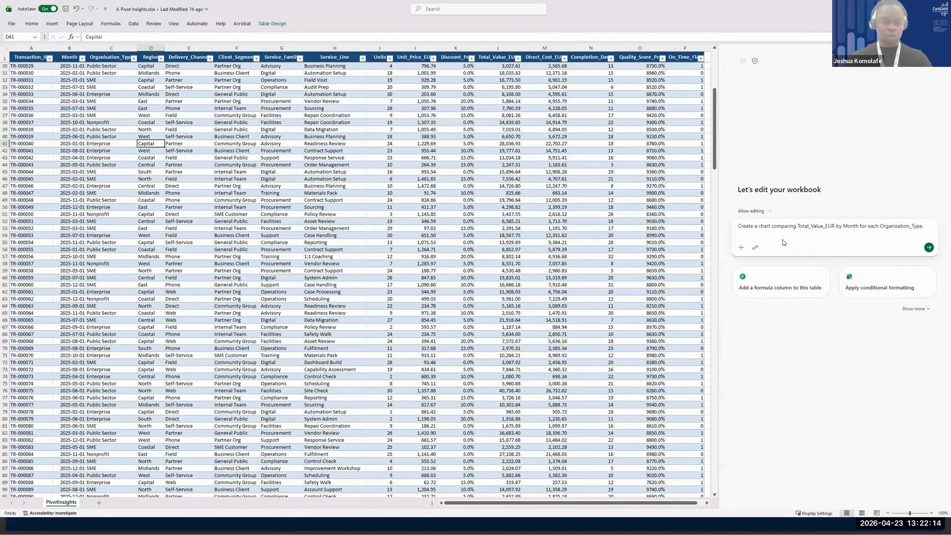
pyautogui.write('in an')
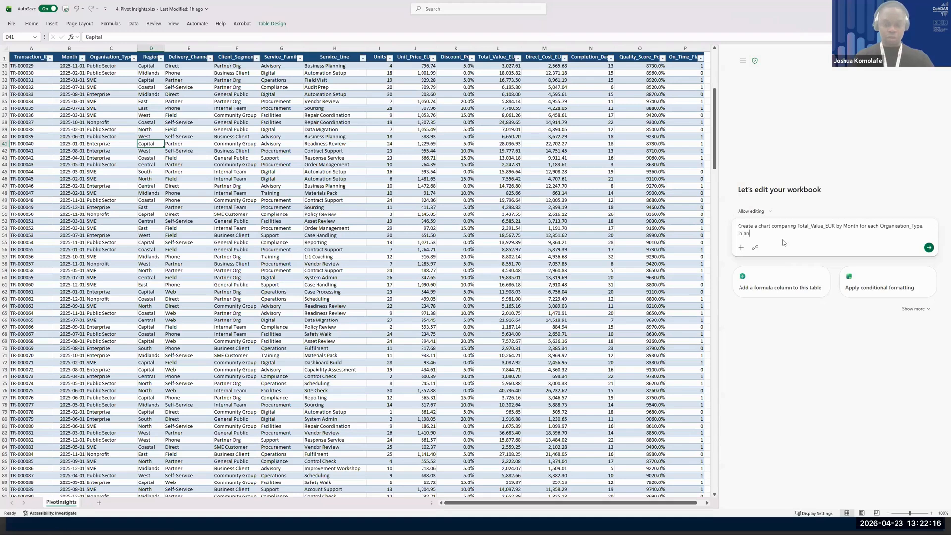
pyautogui.write('other sheet')
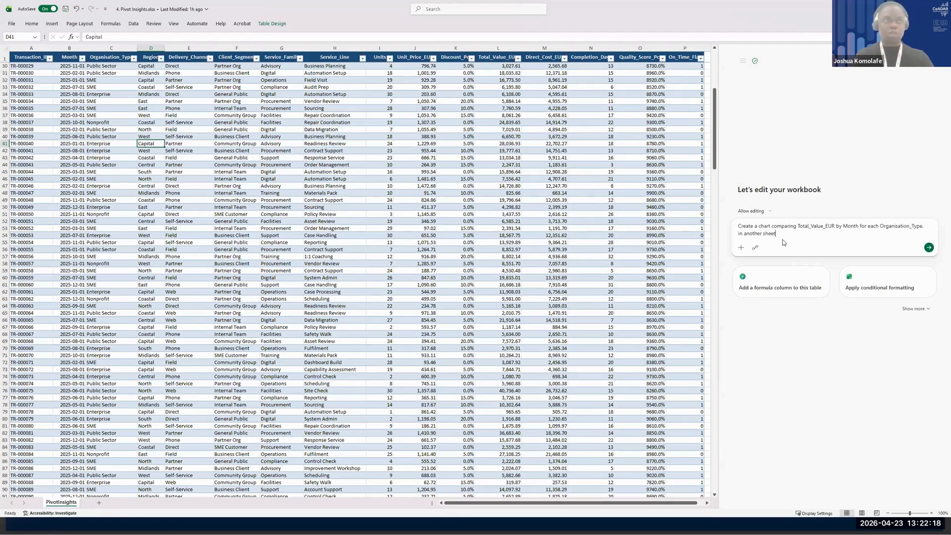
pyautogui.press('Return')
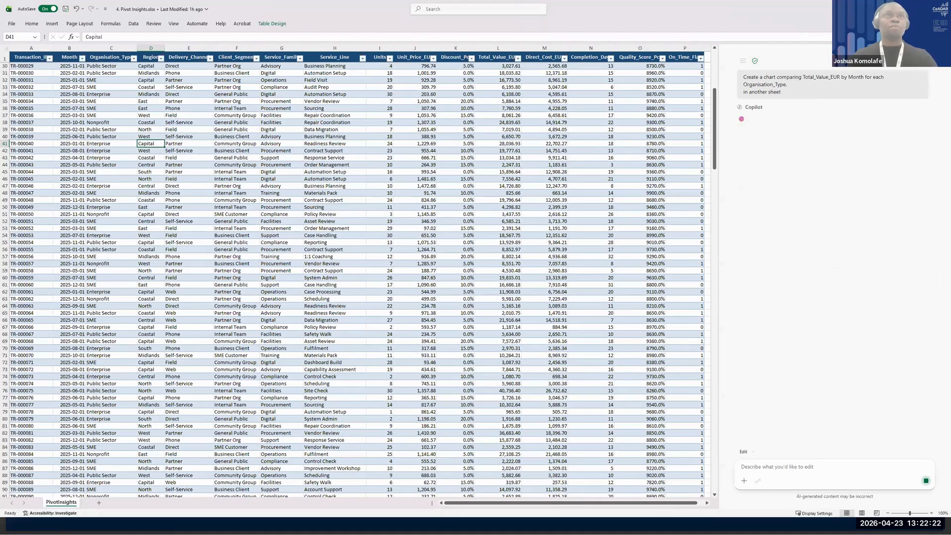
# Return to the Trends Outlier workbook, review Copilot's full trend summary and accept its workbook changes.
pyautogui.click(917, 8)
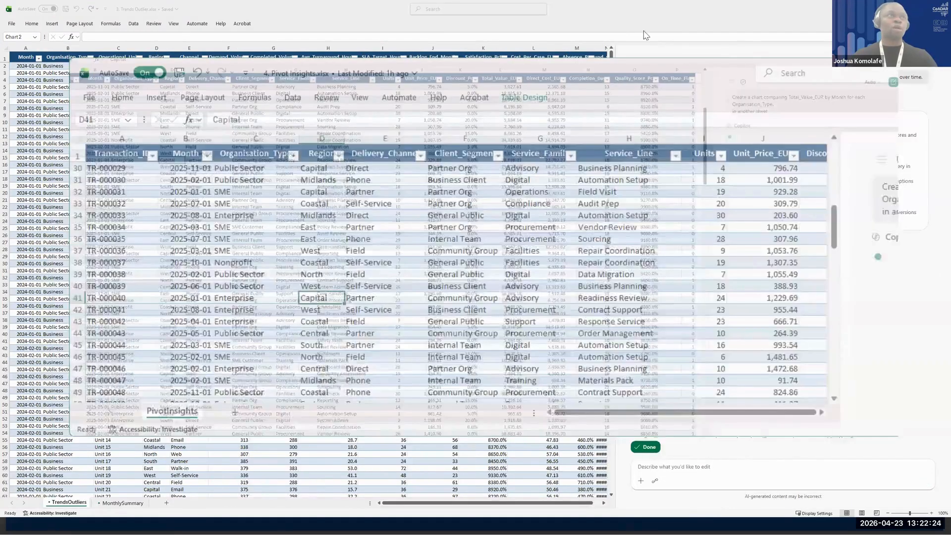
pyautogui.click(763, 293)
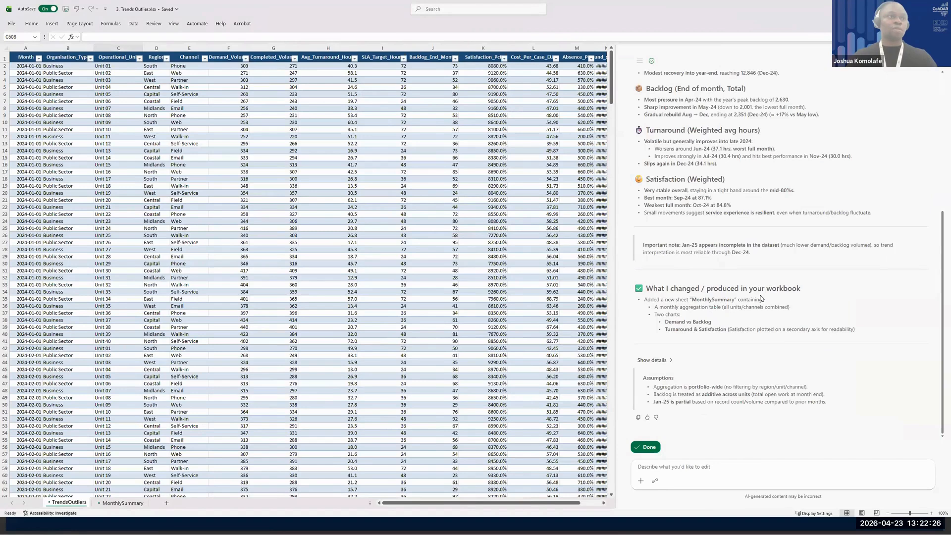
pyautogui.scroll(3, 752, 299)
pyautogui.scroll(3, 751, 300)
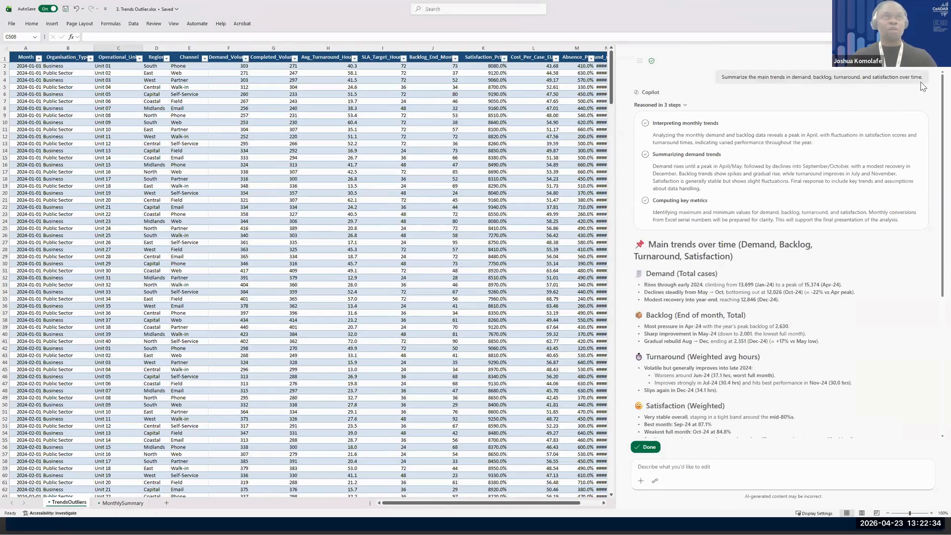
pyautogui.scroll(-3, 701, 316)
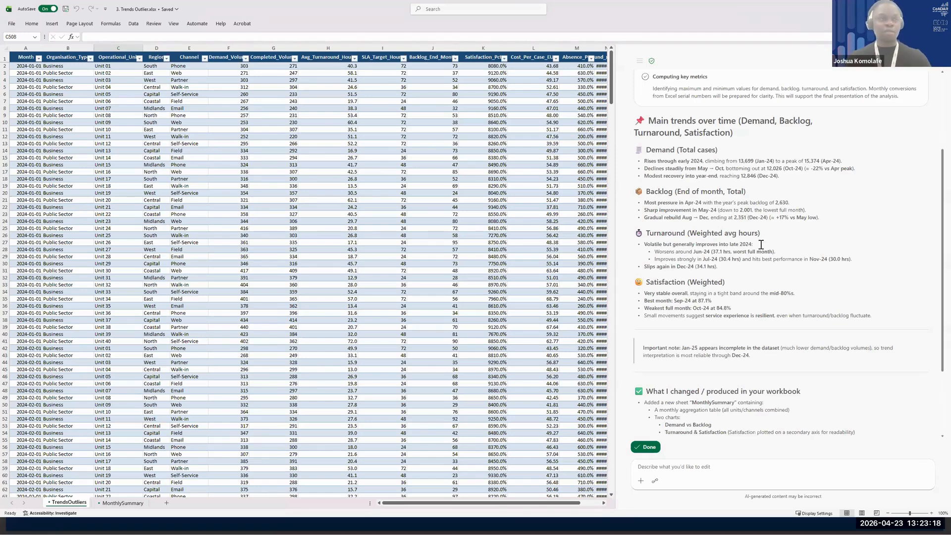
pyautogui.scroll(-3, 772, 271)
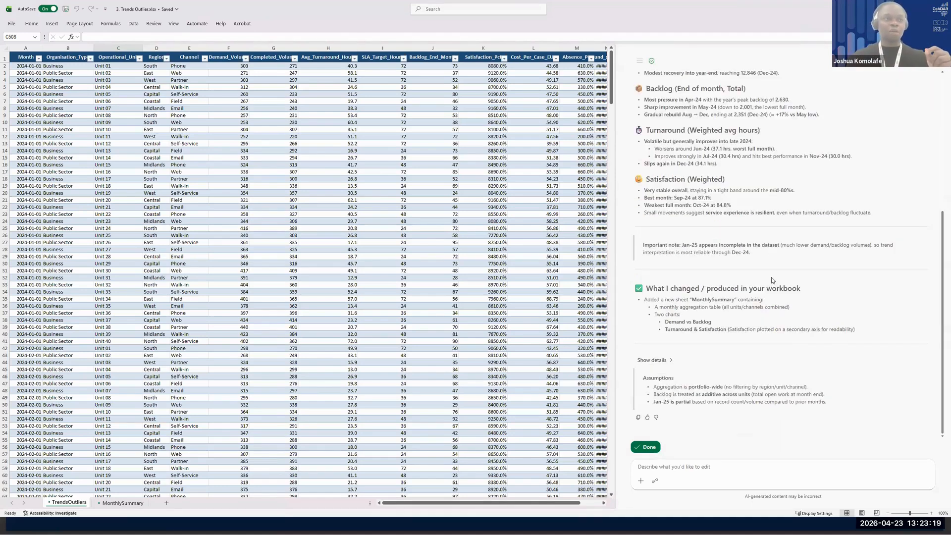
pyautogui.click(653, 448)
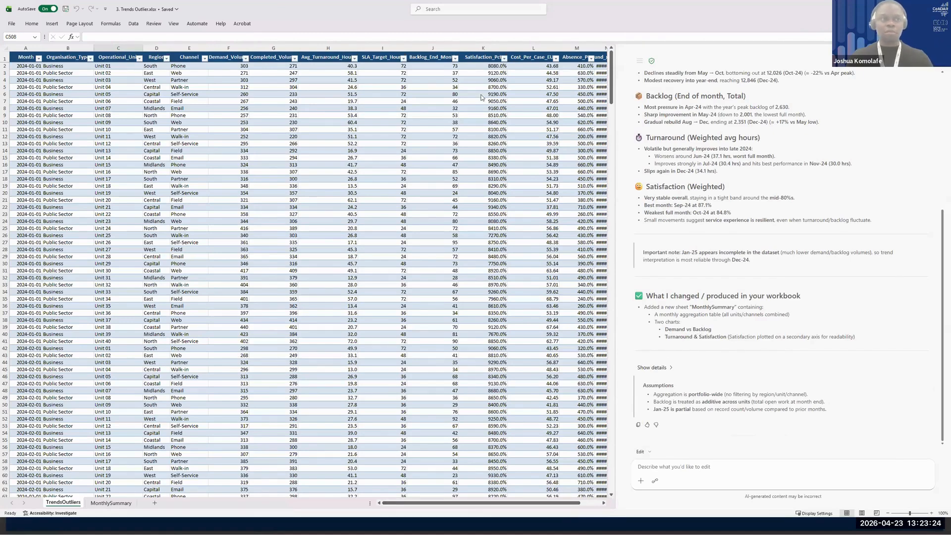
pyautogui.scroll(6, 852, 218)
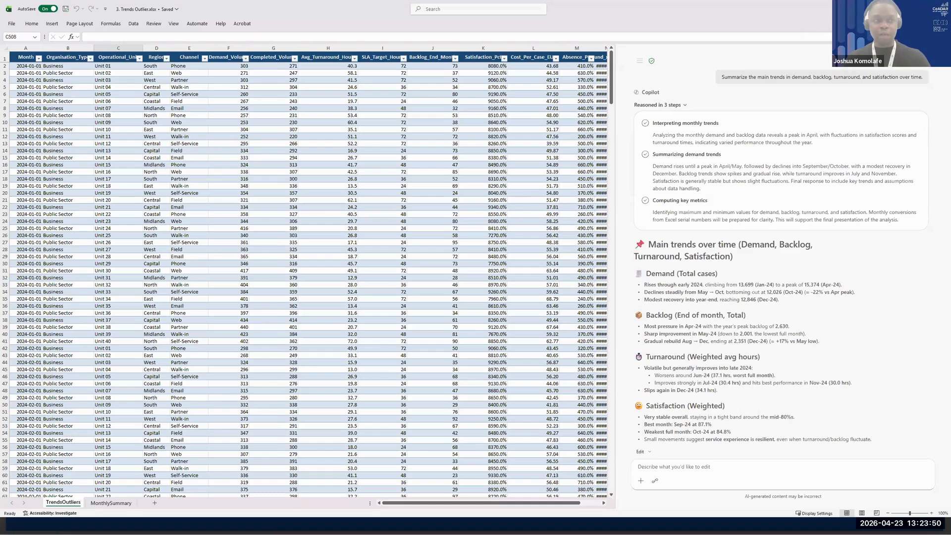
# Ask Copilot to "Identify outlier months or units in Demand_Volume, Avg_Turnaround_Hours, Backlog_End_Month, and Satisfaction_Pct.".
pyautogui.hotkey('alt', 'Tab')
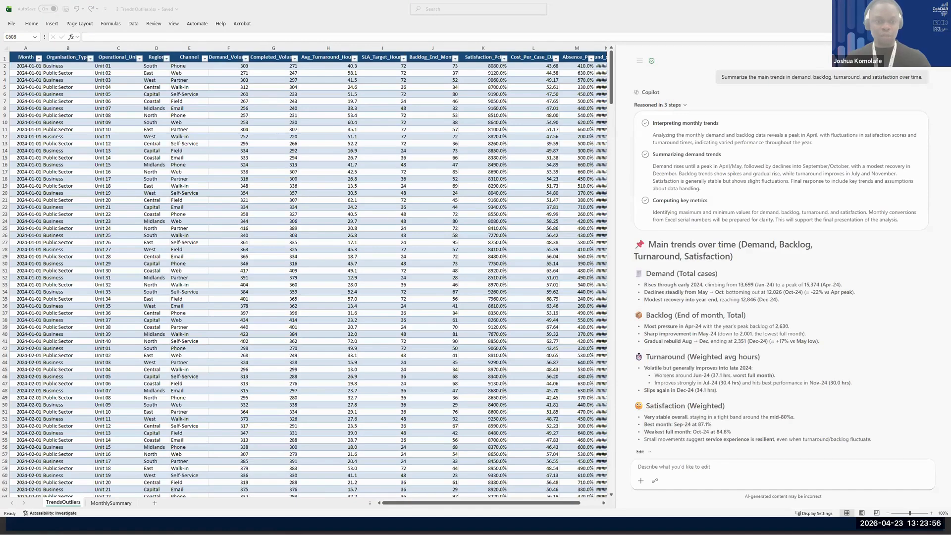
pyautogui.press('F2')
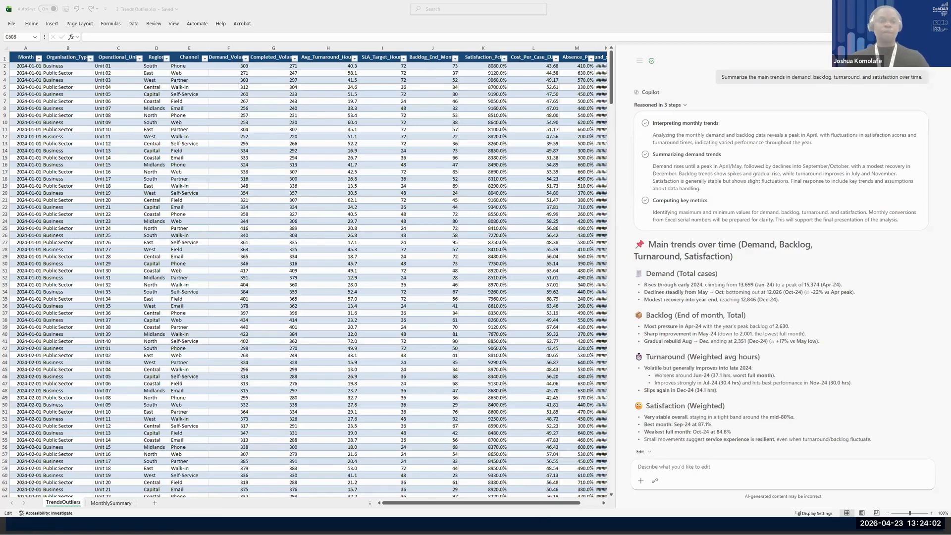
pyautogui.click(715, 465)
pyautogui.write('Identify outlier months or units in Demand_Volume, Avg_Turnaround_Hours, Backlog_End_Month, and Satisfaction_Pct')
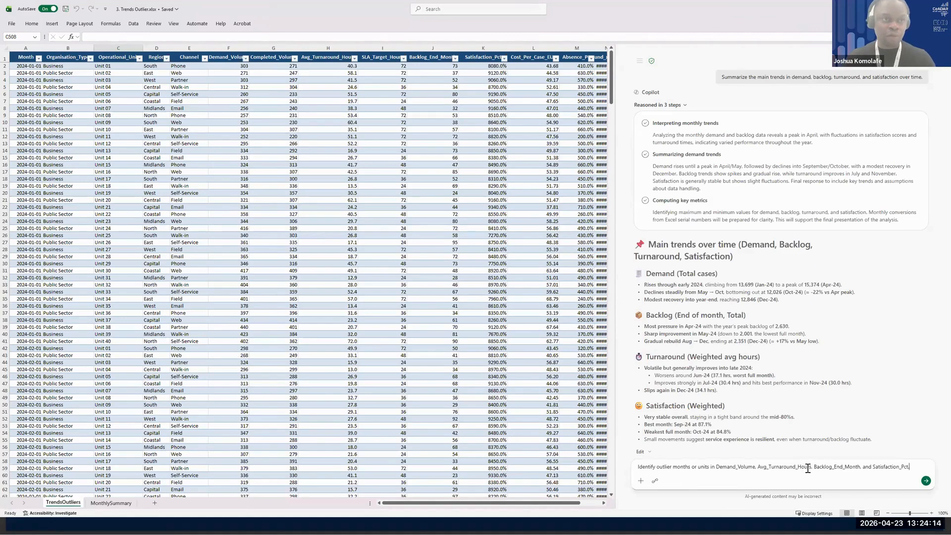
pyautogui.write('.')
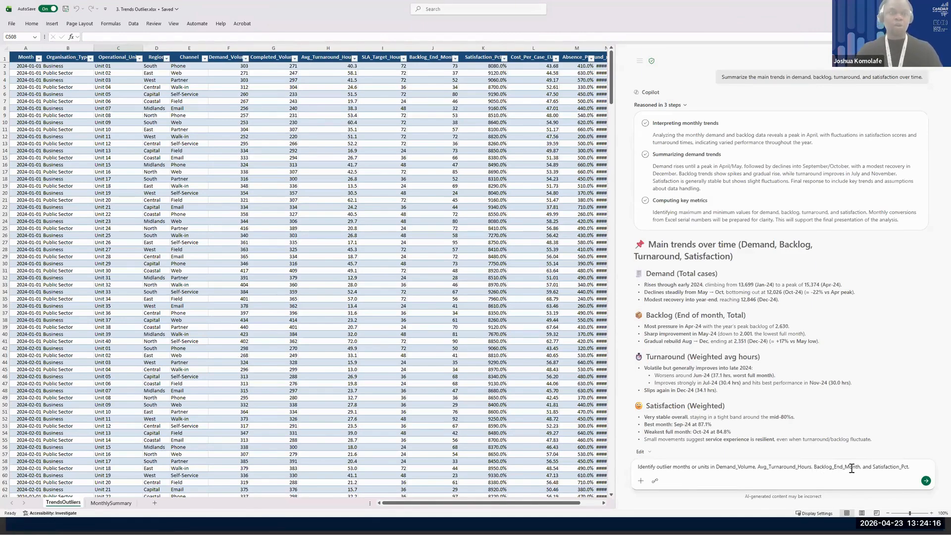
pyautogui.click(926, 481)
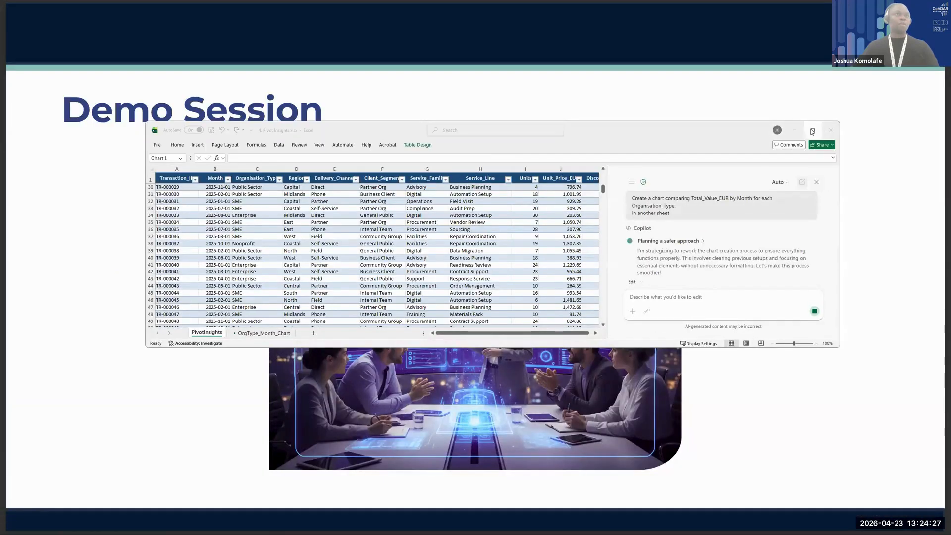
# Maximize the Pivot Insights workbook to check on Copilot's chart request.
pyautogui.moveTo(812, 131)
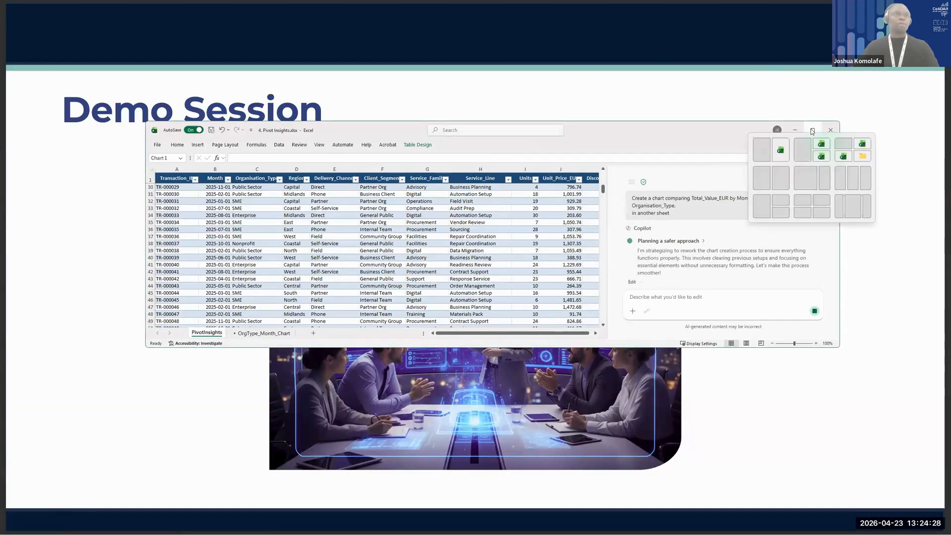
pyautogui.click(813, 131)
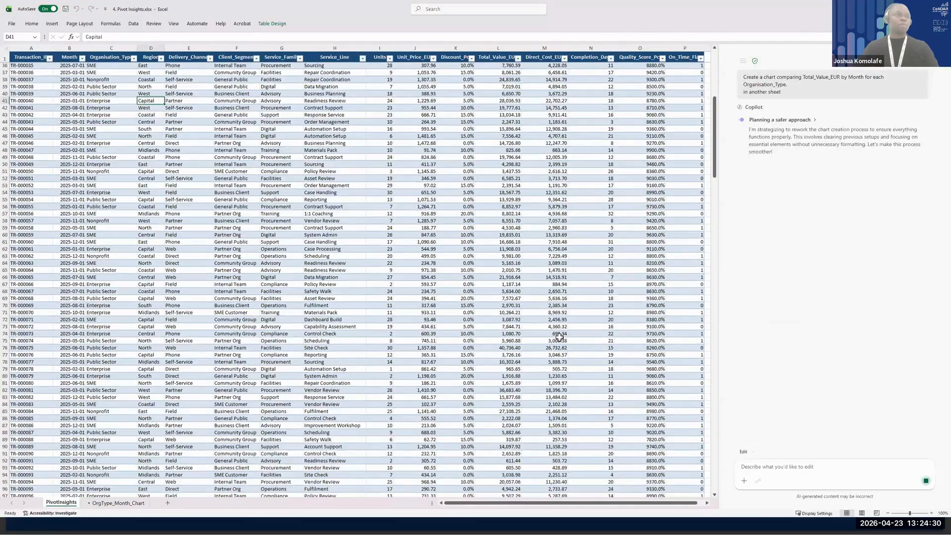
# Look through the PivotInsights data and open Copilot's new OrgType_Month_Chart sheet.
pyautogui.scroll(-11, 560, 337)
pyautogui.scroll(-10, 297, 459)
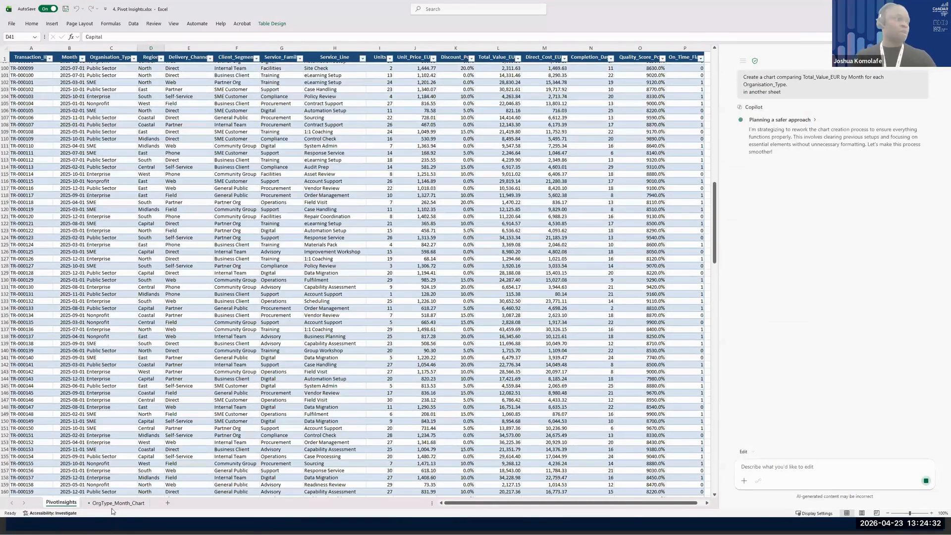
pyautogui.scroll(-7, 112, 512)
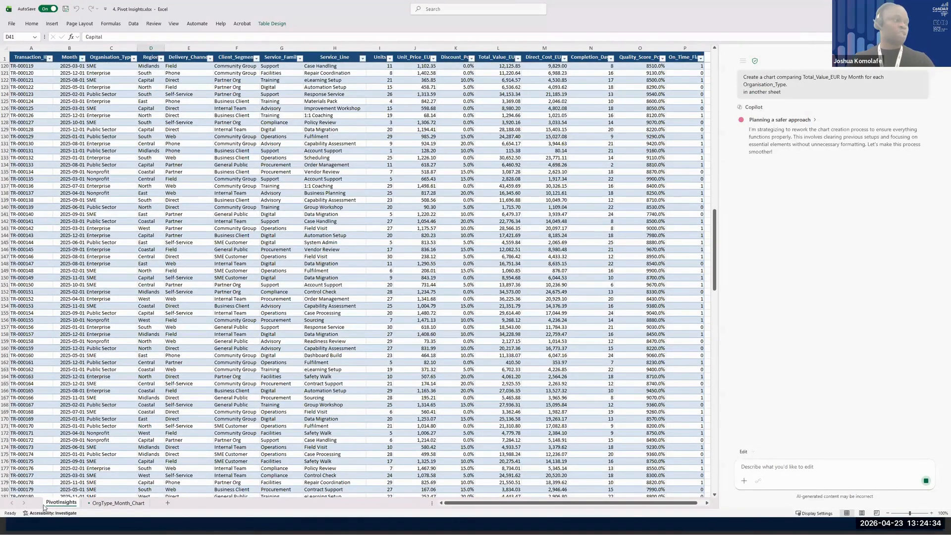
pyautogui.click(115, 504)
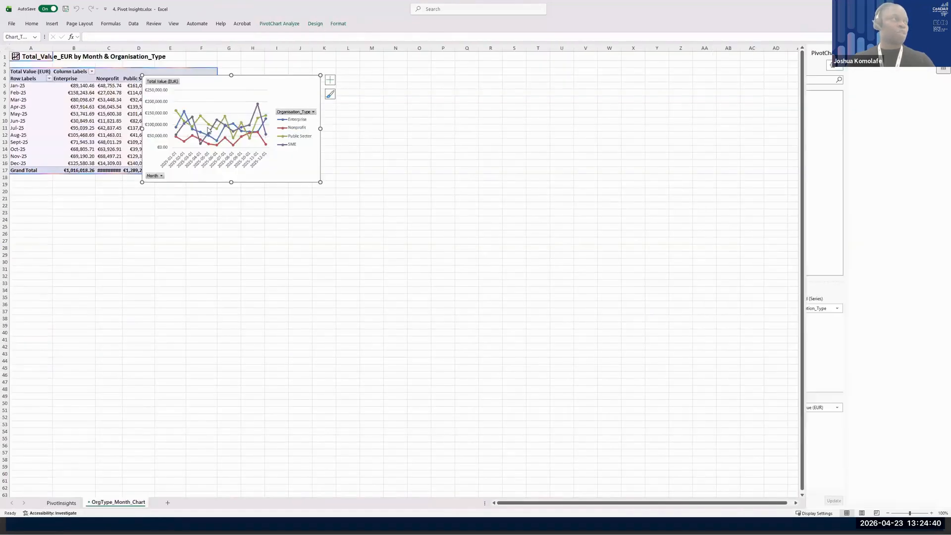
# Move the line chart clear of the pivot table and accept Copilot's changes on the OrgType_Month_Chart sheet.
pyautogui.moveTo(221, 109); pyautogui.dragTo(297, 206)
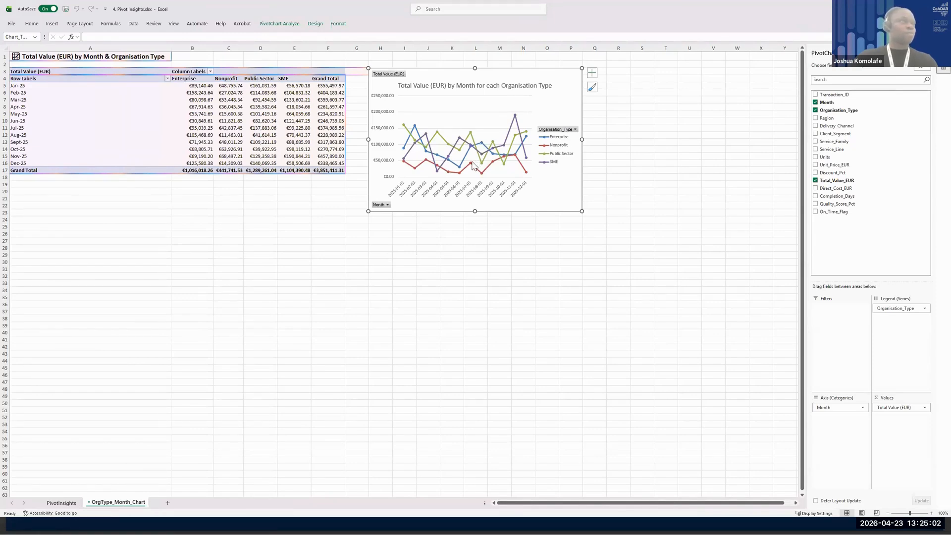
pyautogui.scroll(-3, 539, 205)
pyautogui.scroll(3, 551, 208)
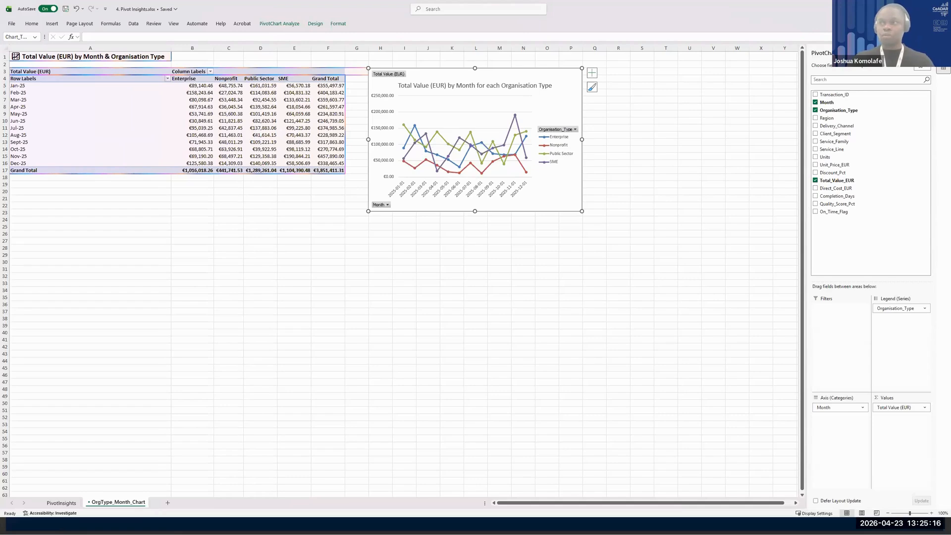
pyautogui.scroll(-7, 396, 272)
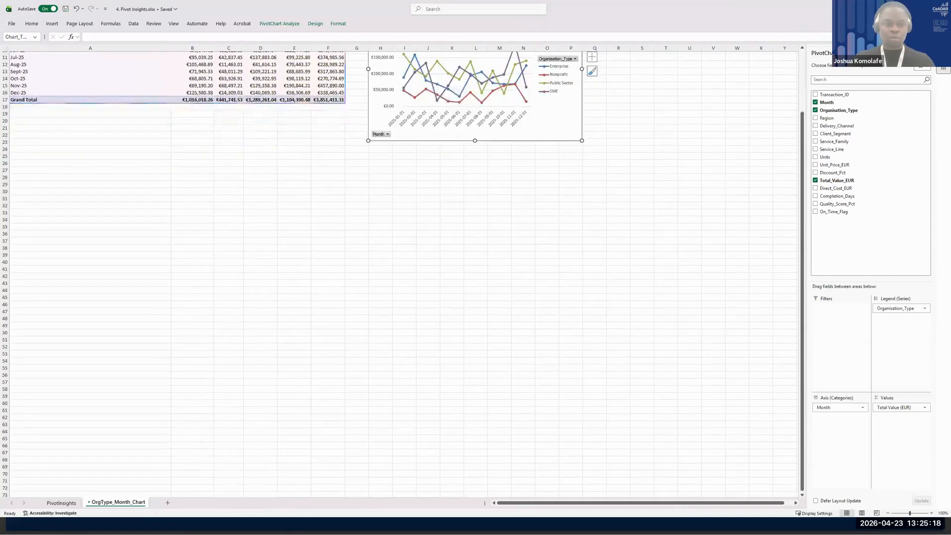
pyautogui.scroll(7, 396, 272)
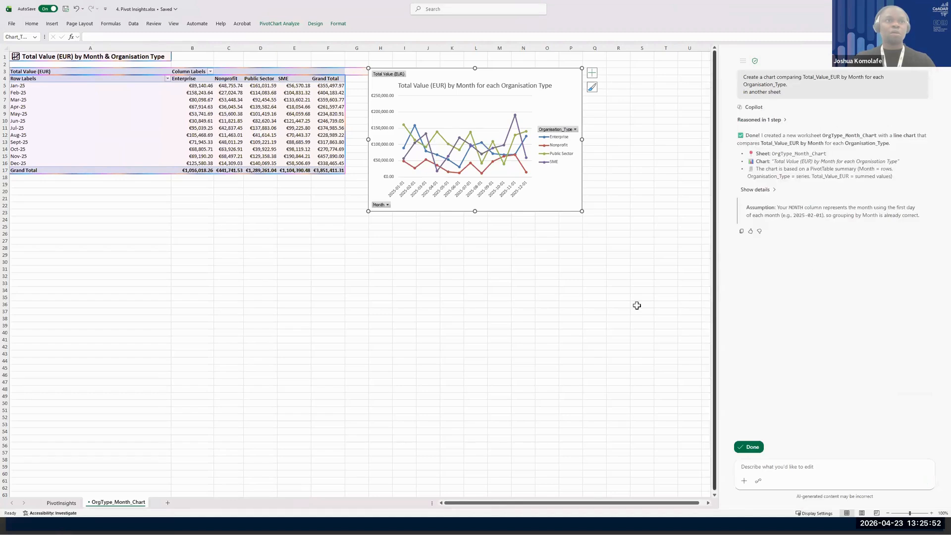
pyautogui.click(753, 448)
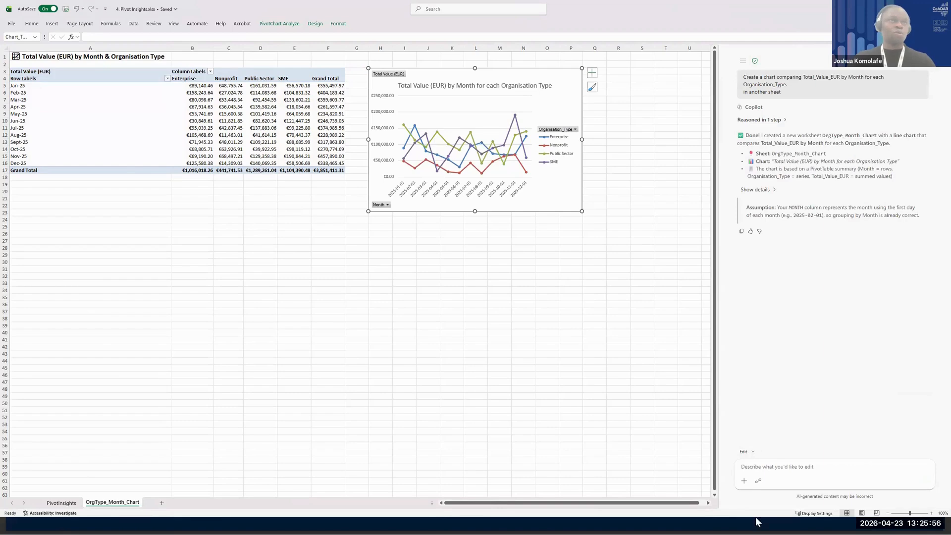
# Ask Copilot to "Create a PivotTable showing Total_Value_EUR and Direct_Cost_EUR by Organisation_Type and Service_Family in a third sheet".
pyautogui.click(775, 467)
pyautogui.write('Create a PivotTable showing Total_Value_EUR and Direct_Cost_EUR by Organisation_Type and Service_Family.')
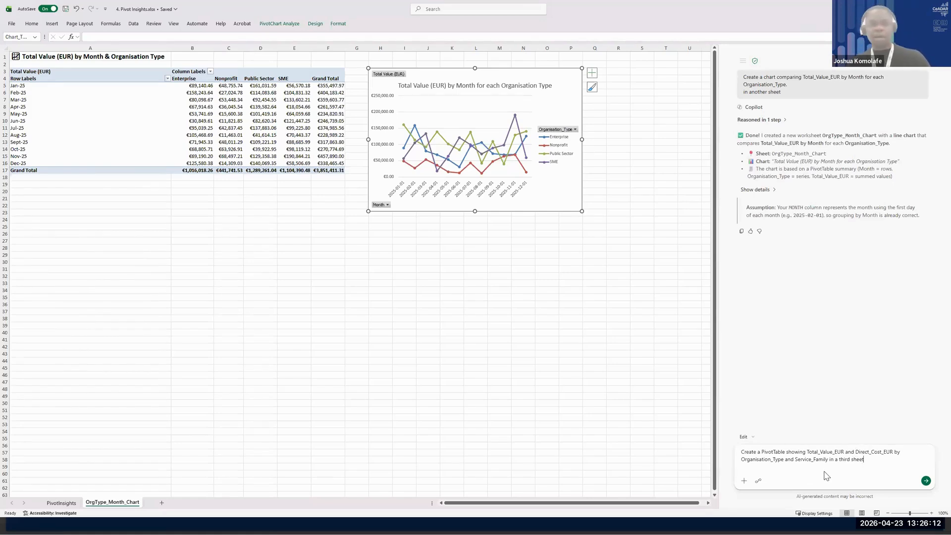
pyautogui.click(927, 481)
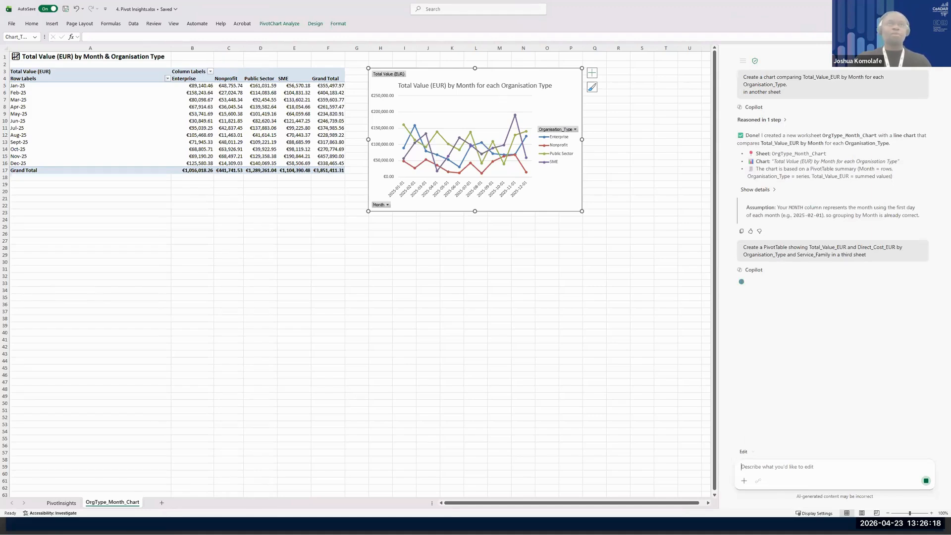
# Return to the Trends Outlier workbook and answer Copilot's outlier clarification questions with "1, 2, 2".
pyautogui.hotkey('alt', 'Tab')
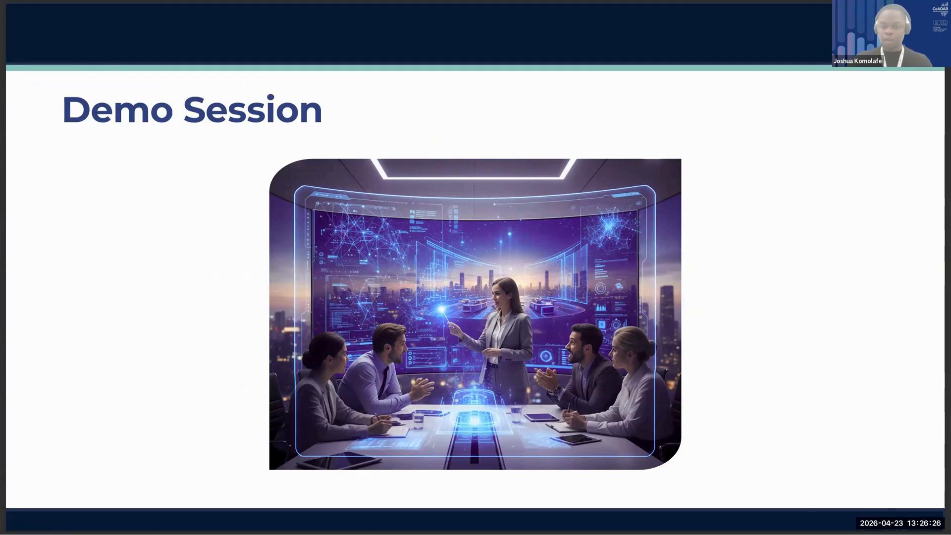
pyautogui.hotkey('alt', 'Tab')
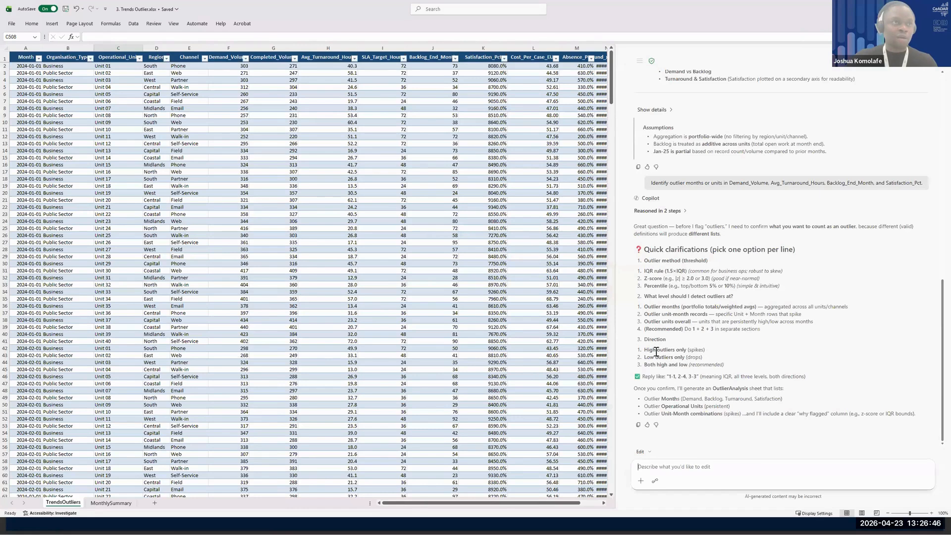
pyautogui.click(653, 470)
pyautogui.write('1')
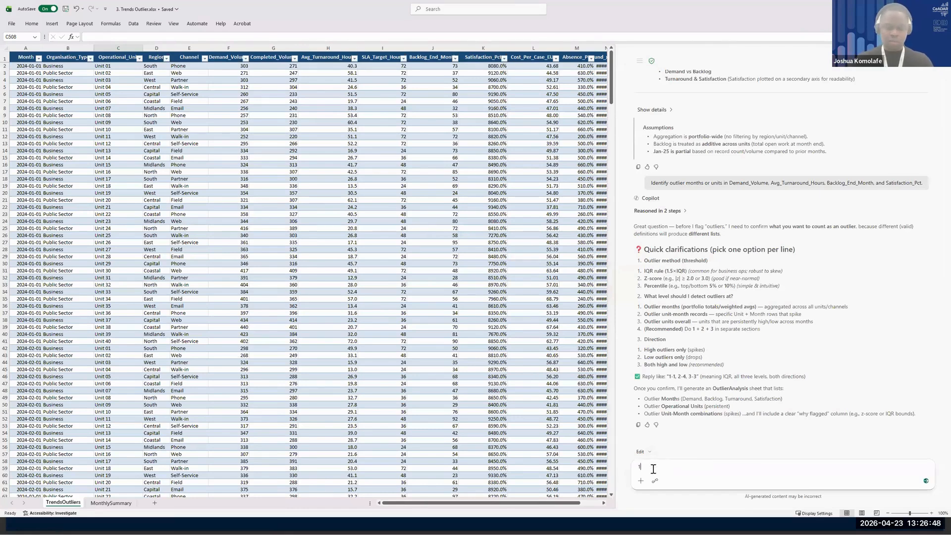
pyautogui.write('.')
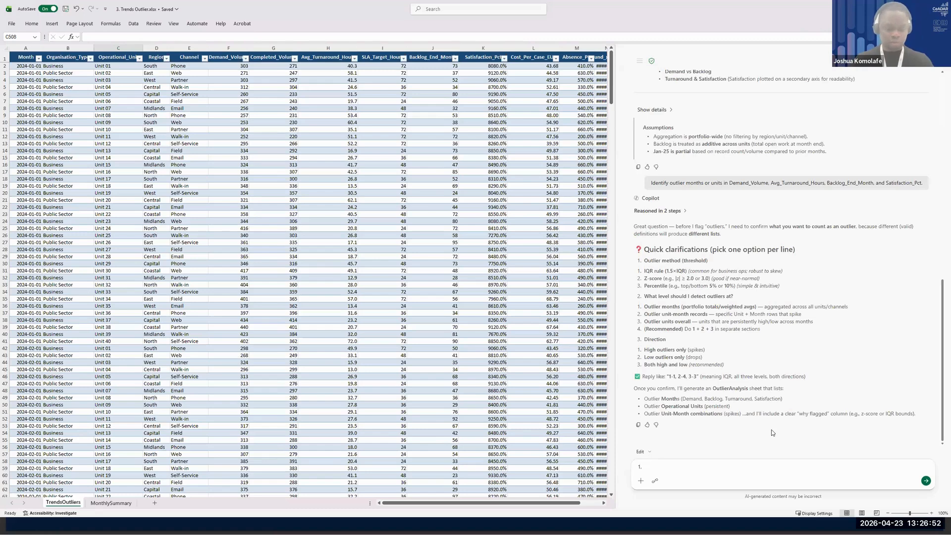
pyautogui.write(' 2.')
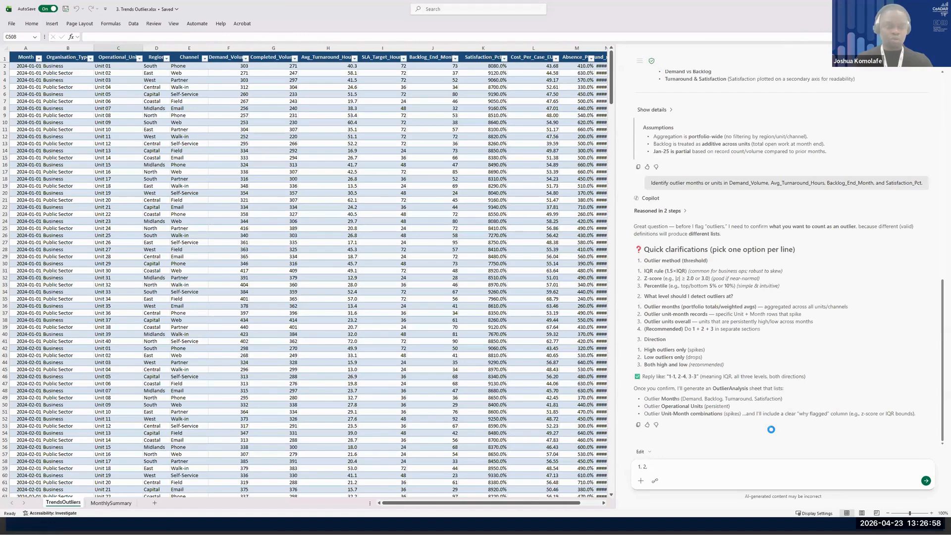
pyautogui.write('2')
pyautogui.press('Return')
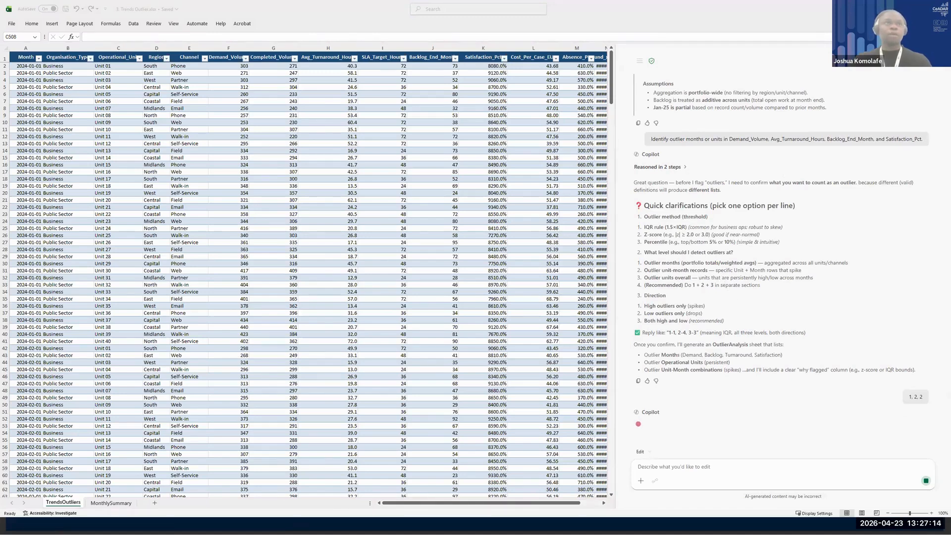
# In the Pivot Insights workbook, accept Copilot's OrgType_ServiceFamily_Pivot sheet and widen column C until the full title fits.
pyautogui.click(924, 9)
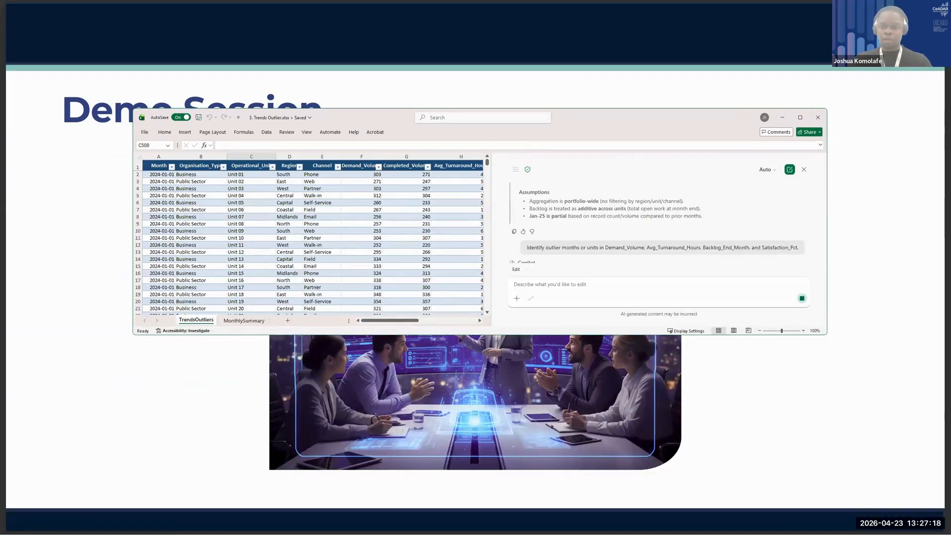
pyautogui.hotkey('alt', 'Tab')
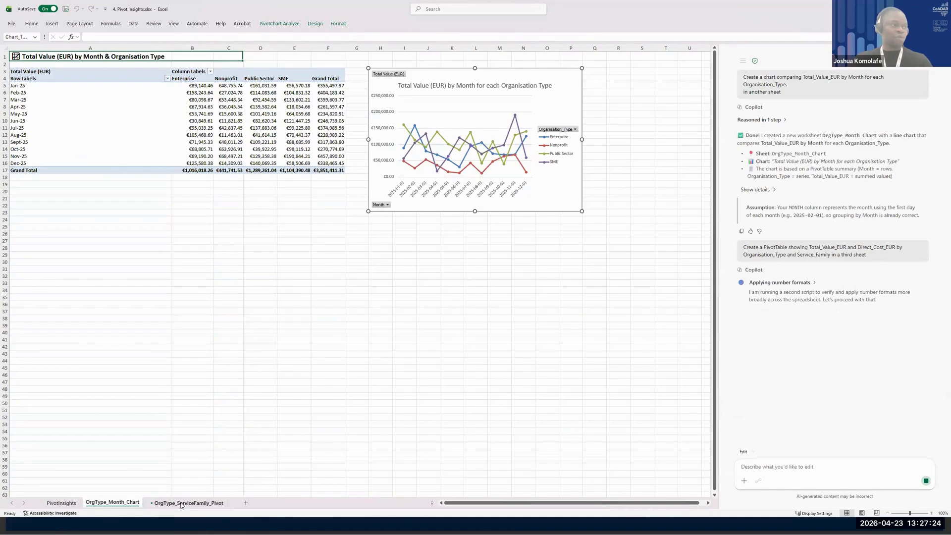
pyautogui.click(182, 503)
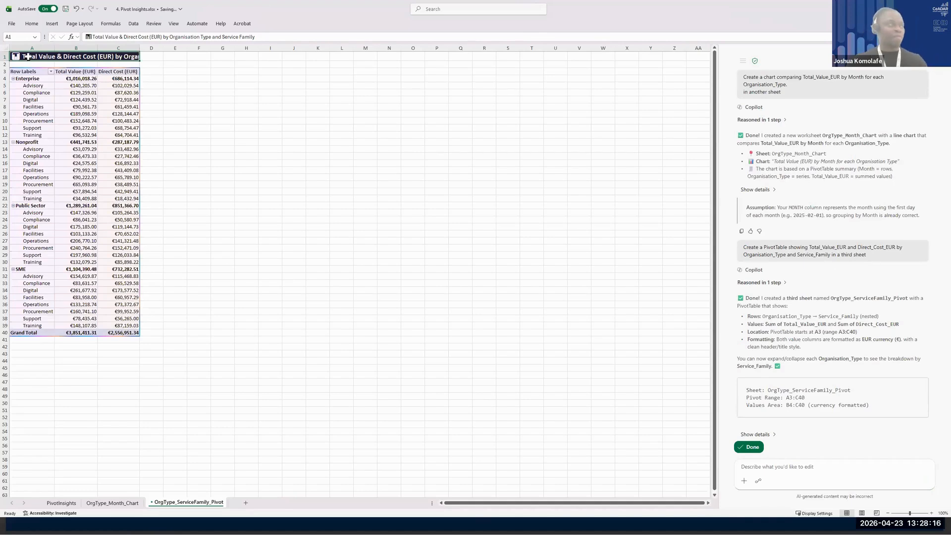
pyautogui.click(752, 448)
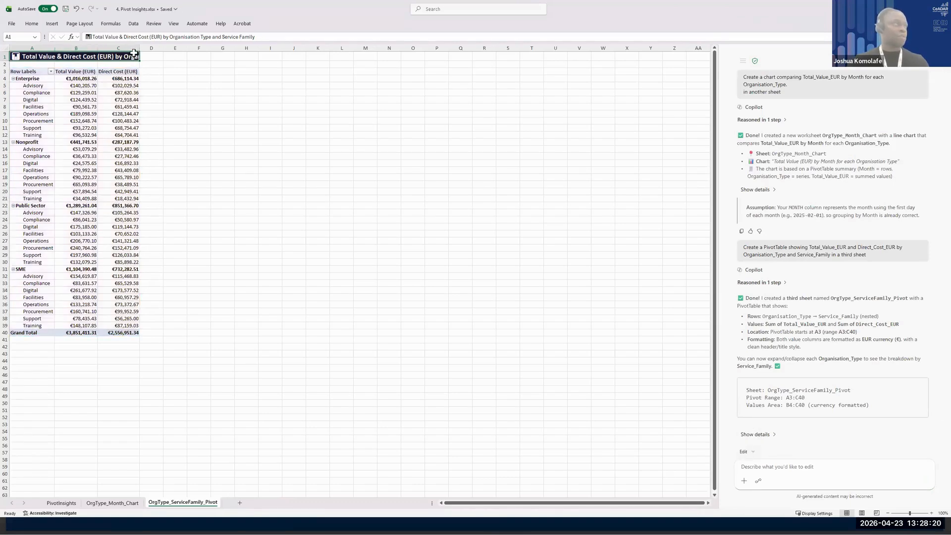
pyautogui.moveTo(140, 48); pyautogui.dragTo(360, 86)
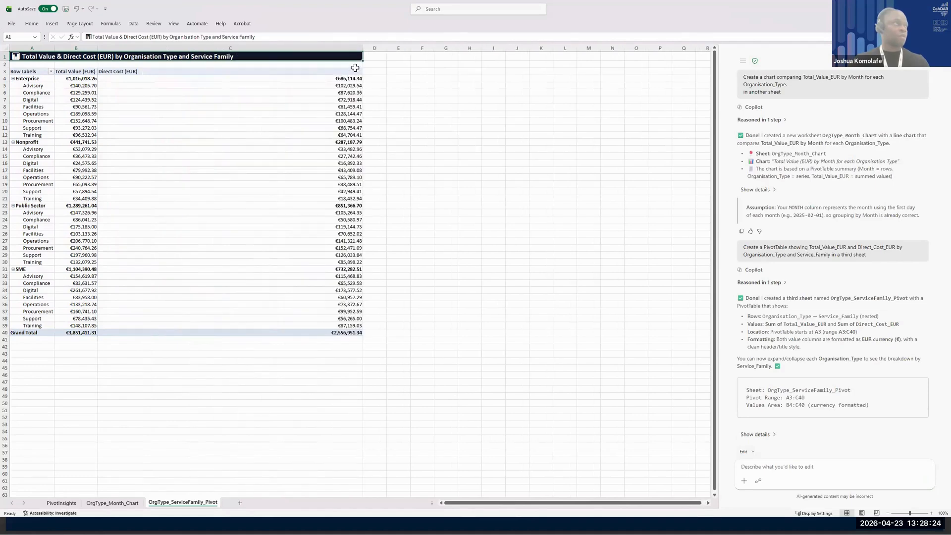
pyautogui.moveTo(362, 48); pyautogui.dragTo(252, 65)
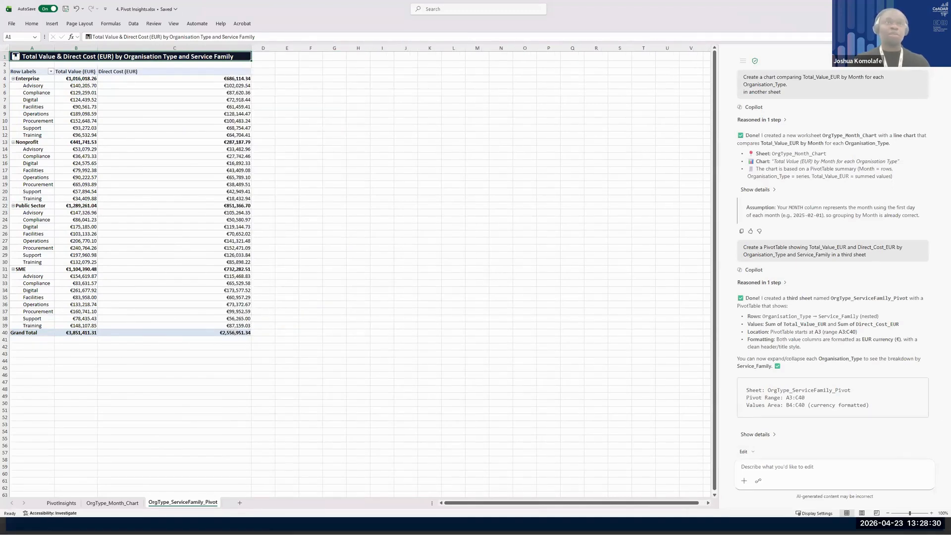
# Return to the Trends Outlier workbook to check on Copilot's outlier request and look across the TrendsOutliers data.
pyautogui.click(906, 9)
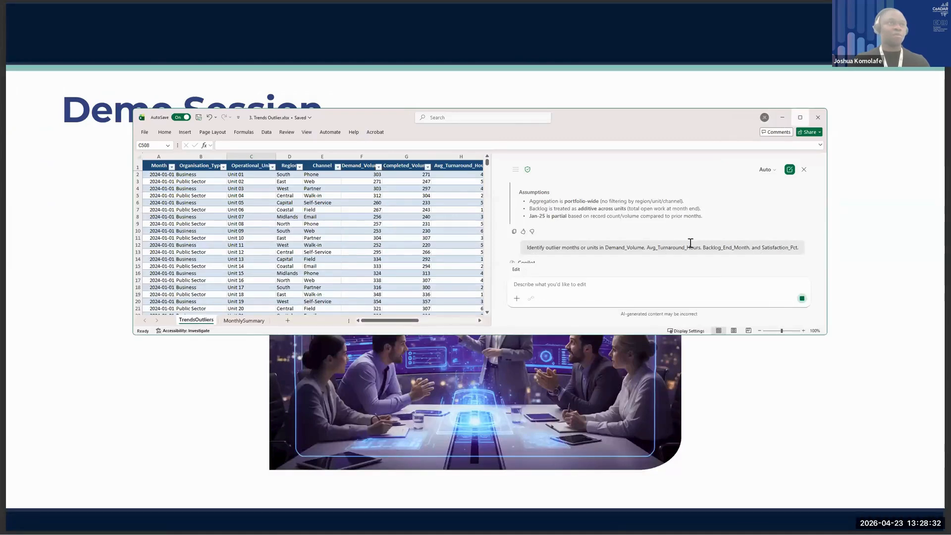
pyautogui.press('super+Up')
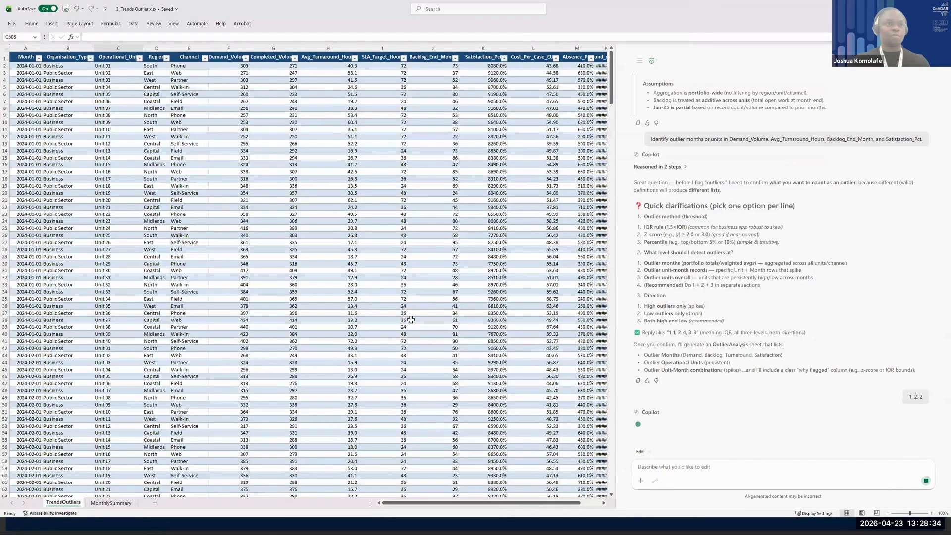
pyautogui.scroll(-8, 412, 320)
pyautogui.scroll(-8, 498, 148)
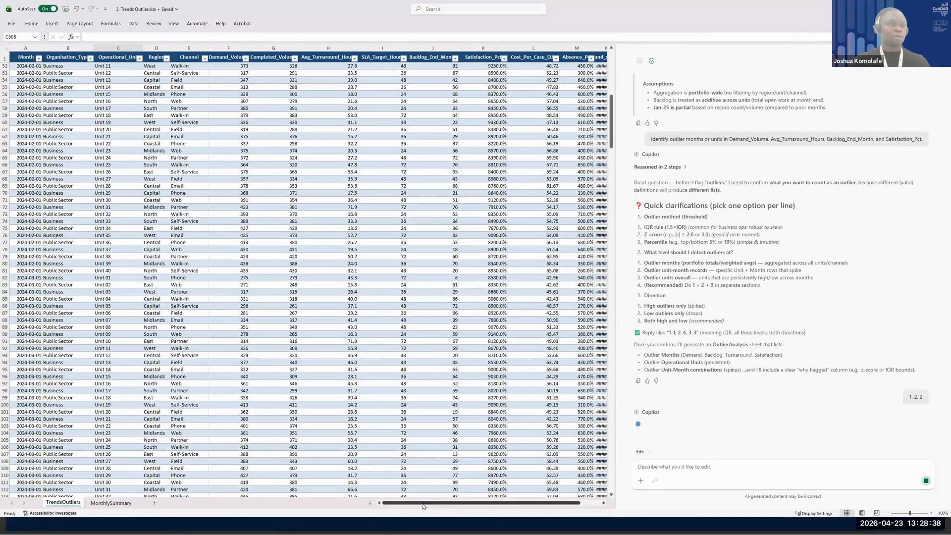
pyautogui.moveTo(450, 508); pyautogui.dragTo(471, 508)
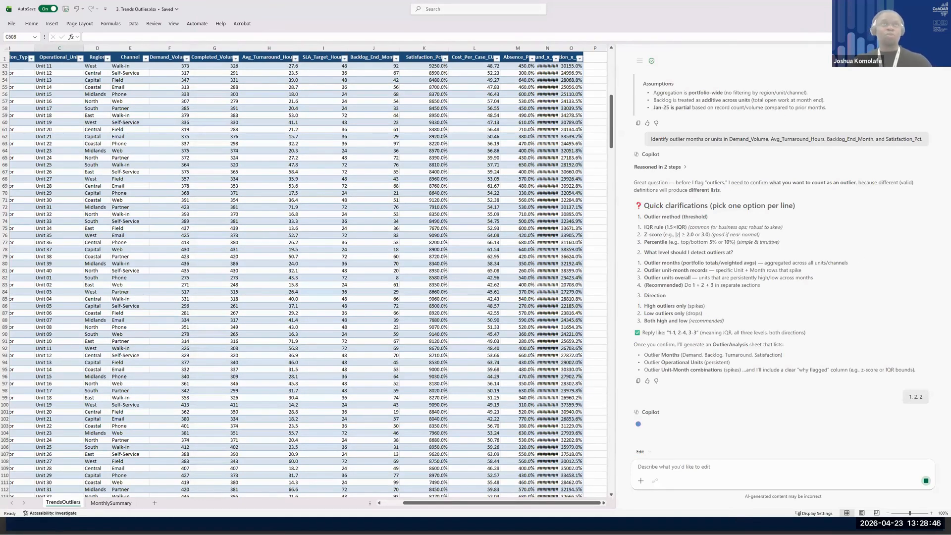
# Minimize the Trends Outlier workbook and advance the presentation slideshow.
pyautogui.click(924, 8)
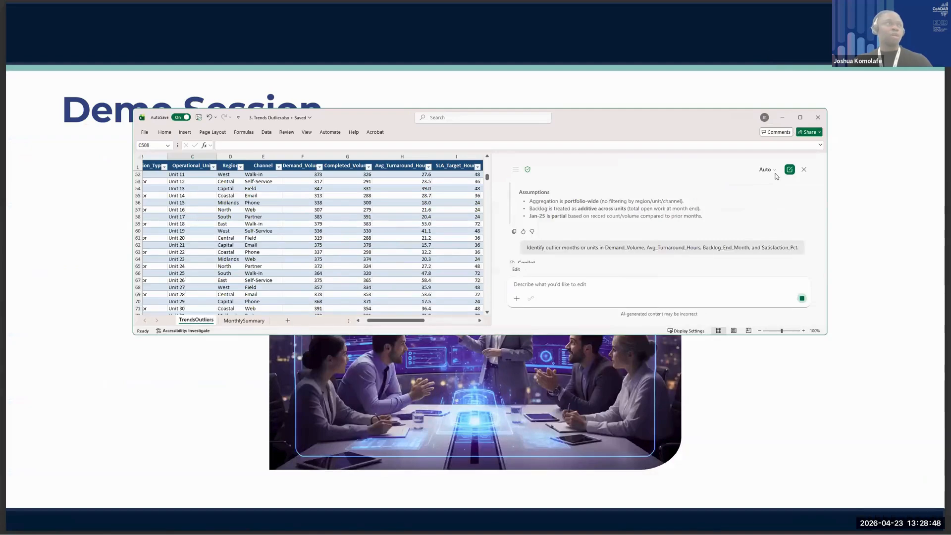
pyautogui.click(782, 118)
pyautogui.press('Right')
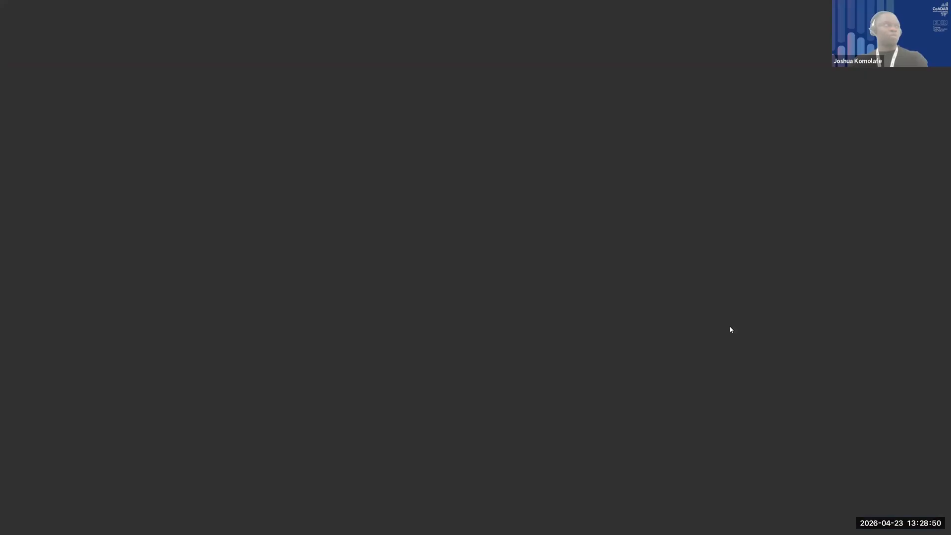
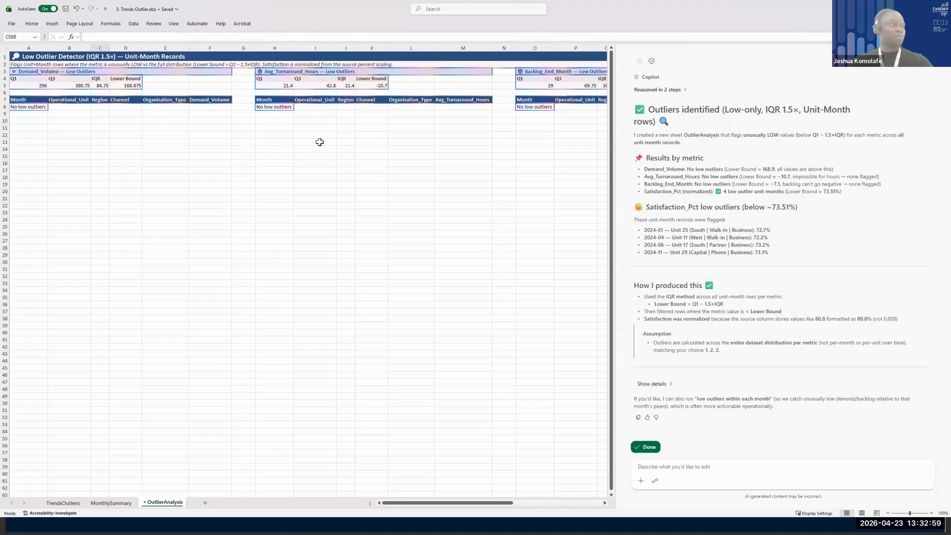
# Examine the low-outlier tables for all four metrics across the OutlierAnalysis sheet.
pyautogui.moveTo(389, 505); pyautogui.dragTo(542, 490)
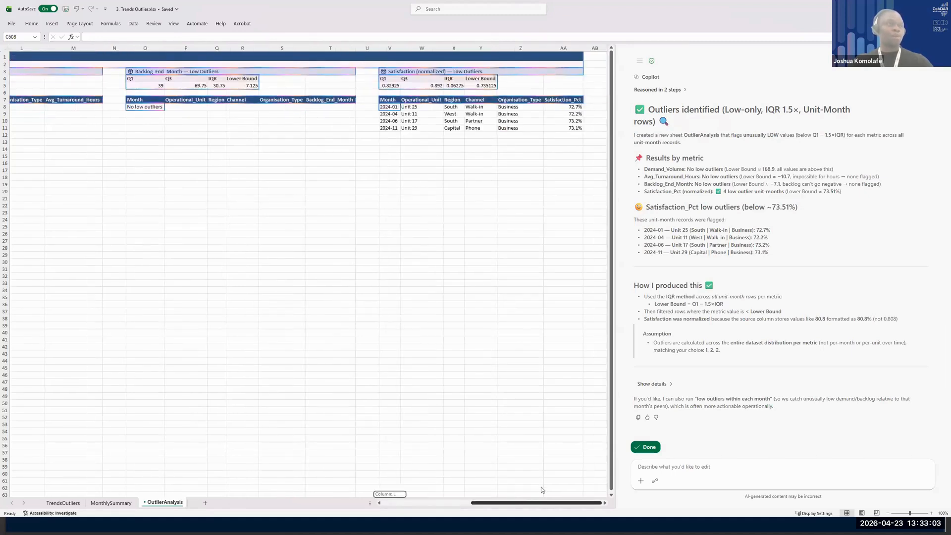
pyautogui.moveTo(461, 489); pyautogui.dragTo(380, 493)
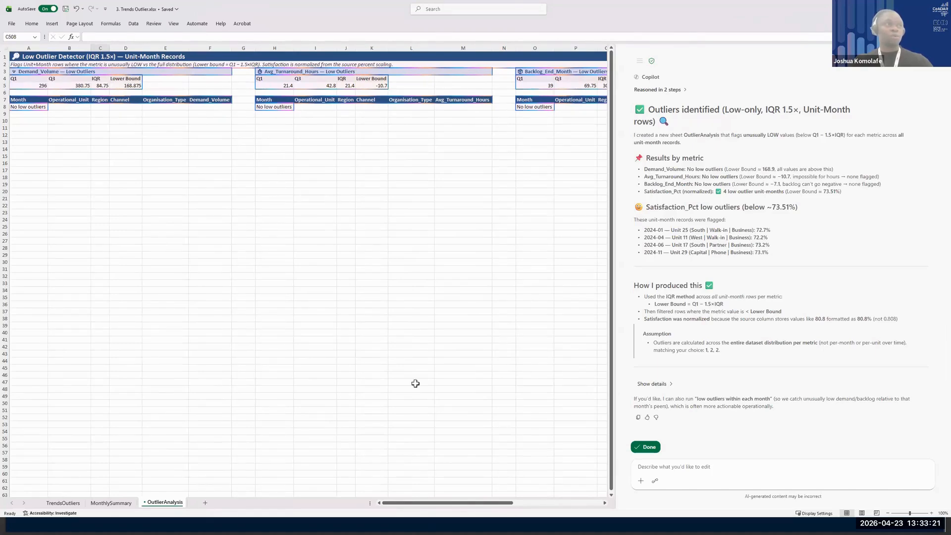
pyautogui.moveTo(411, 503); pyautogui.dragTo(549, 498)
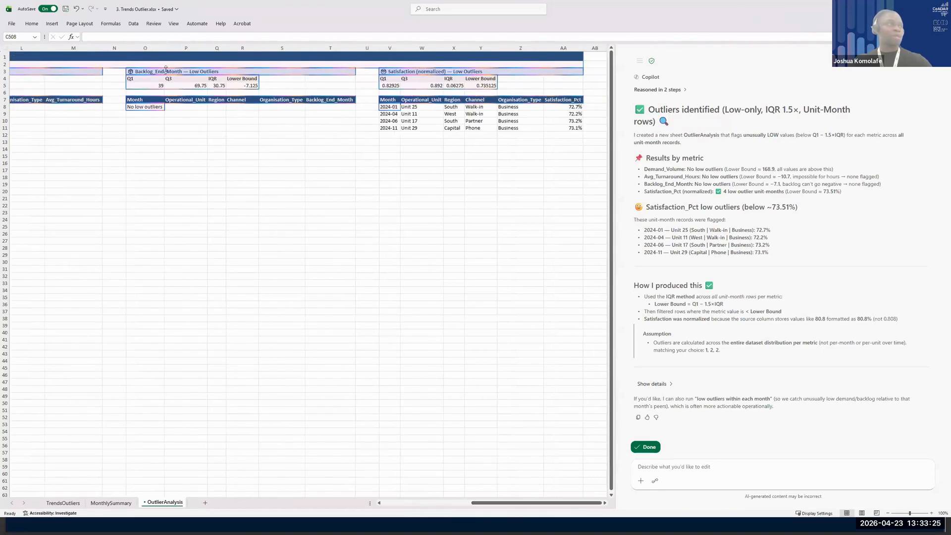